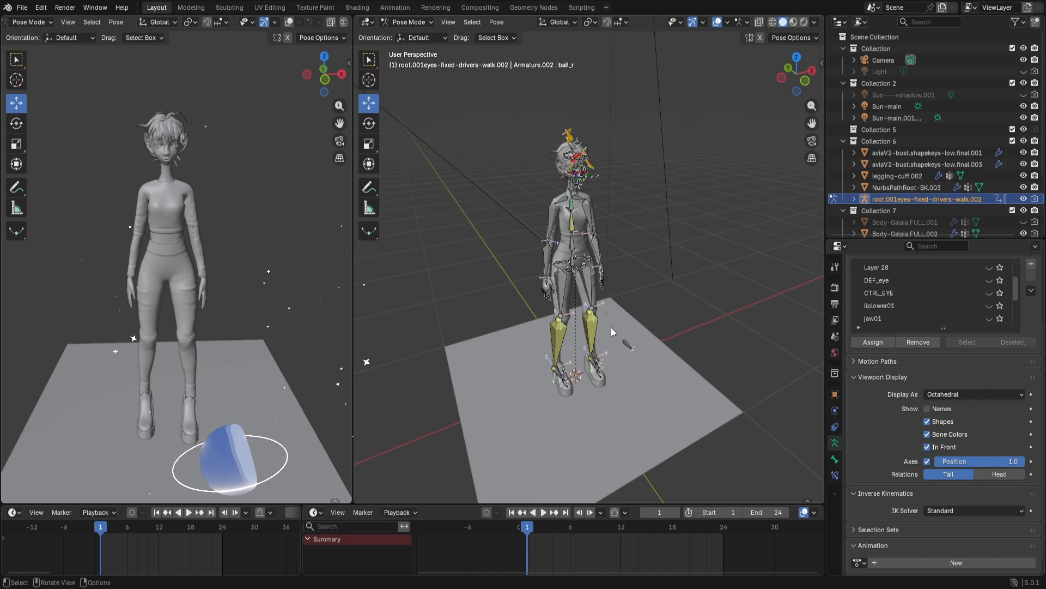
# Select the spine_02 bone of the character rig and switch the armature to Edit Mode.
pyautogui.scroll(5, 605, 319)
pyautogui.scroll(-3, 611, 309)
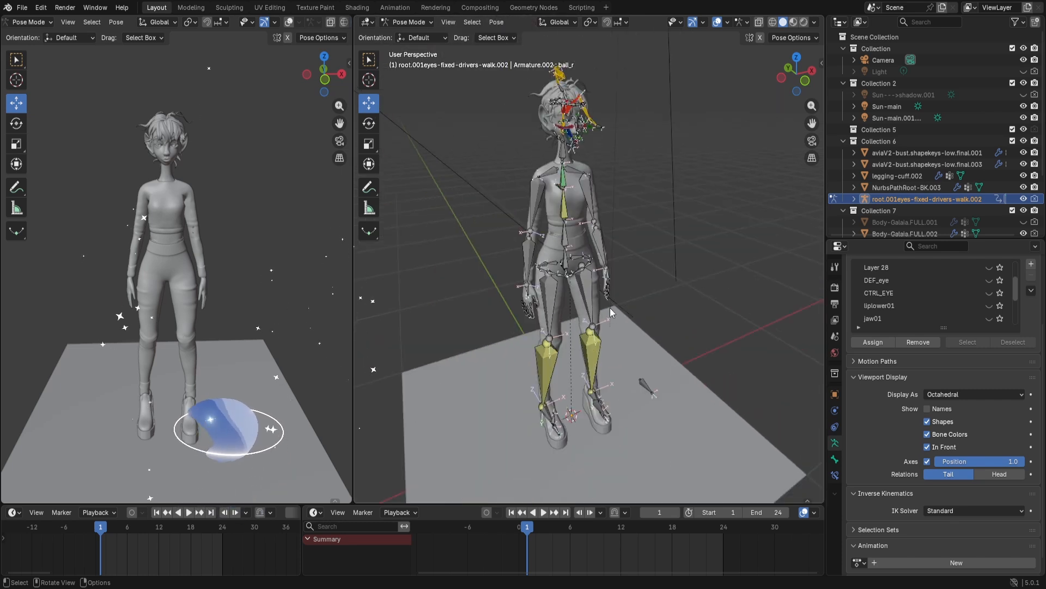
pyautogui.click(564, 202)
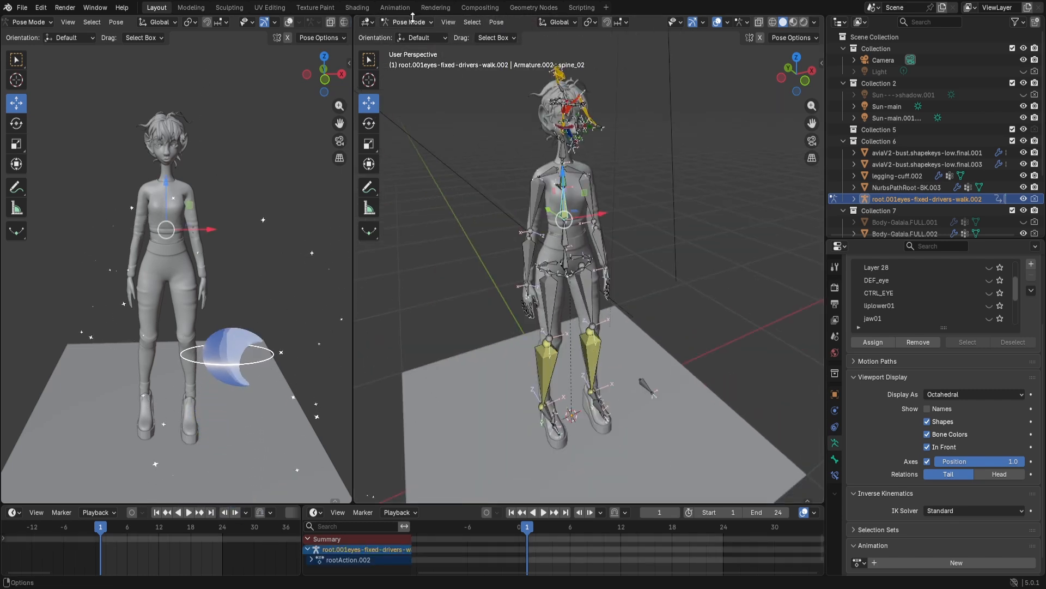
pyautogui.click(412, 21)
pyautogui.click(410, 48)
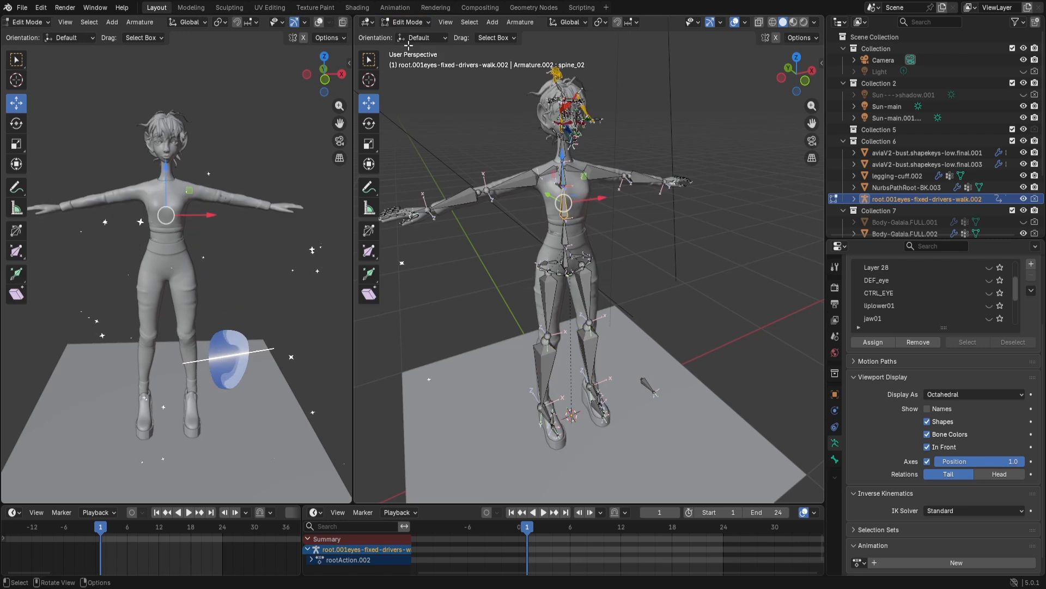
# Try the Wire and Stick bone display styles on the armature and set the display back to Octahedral.
pyautogui.click(948, 394)
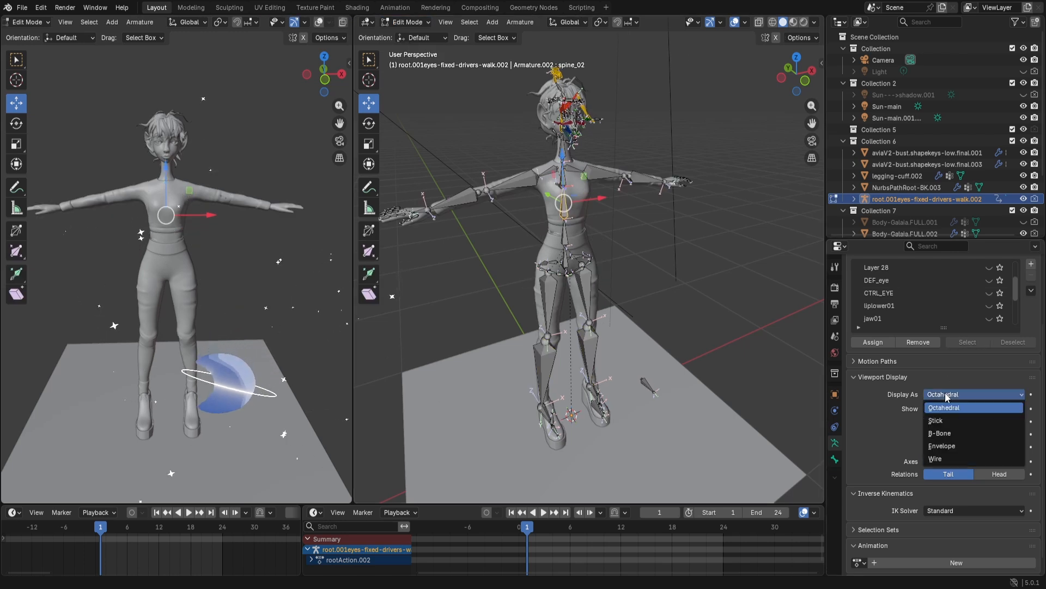
pyautogui.click(935, 459)
pyautogui.click(948, 394)
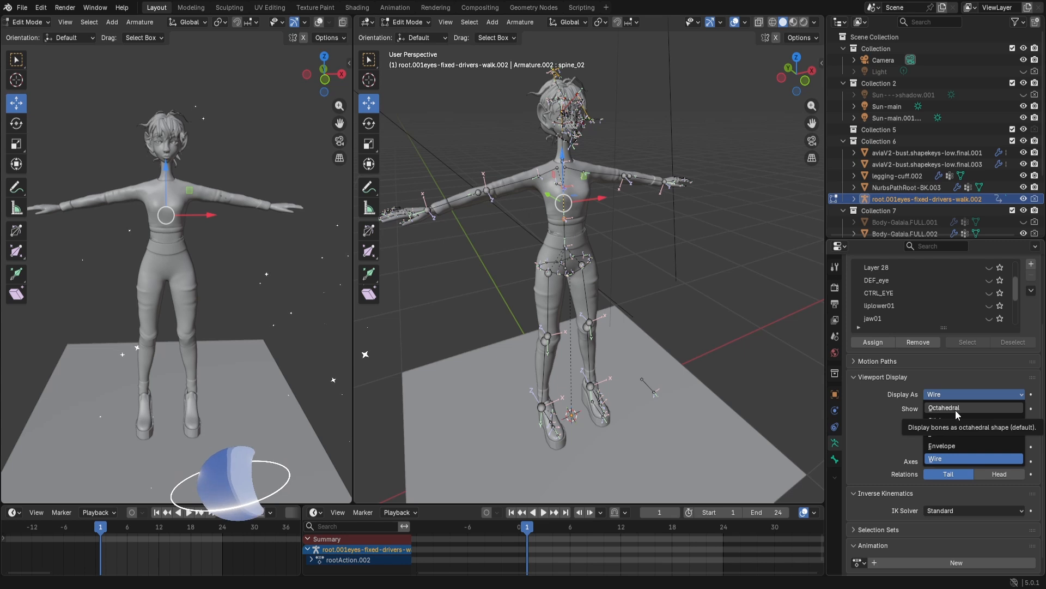
pyautogui.click(958, 410)
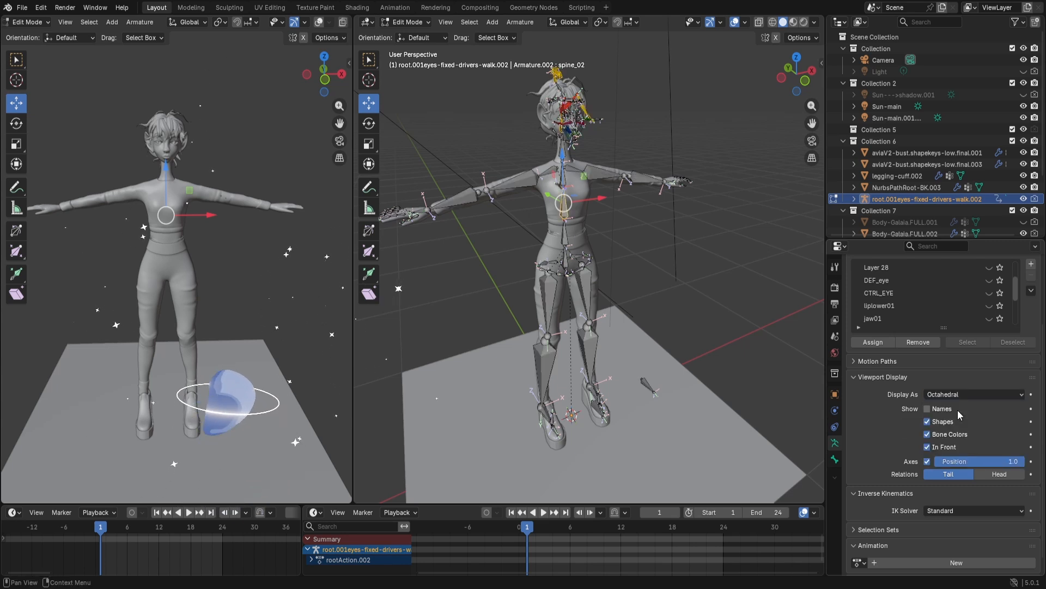
pyautogui.click(948, 394)
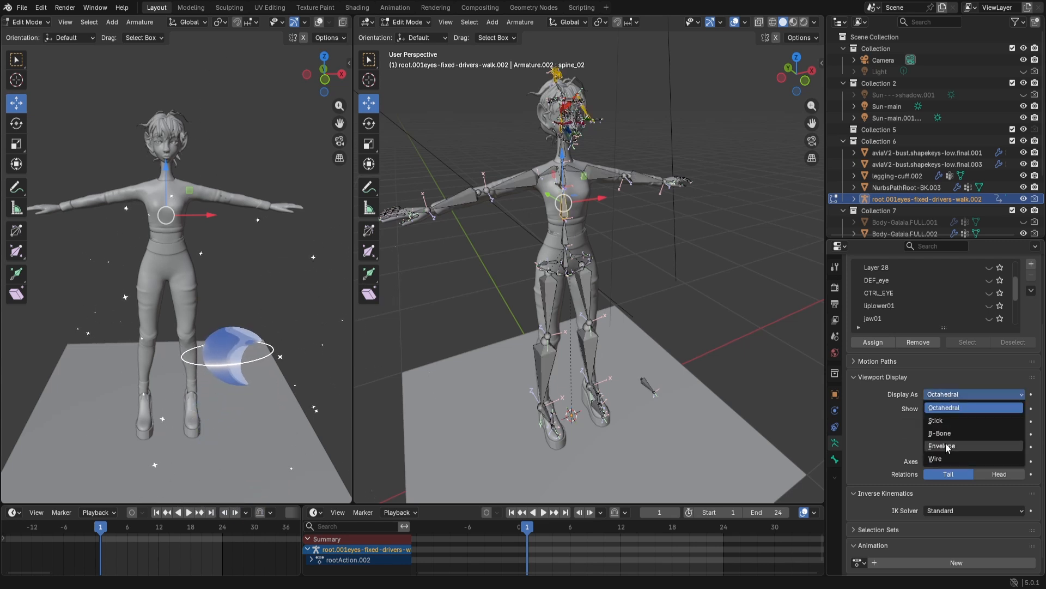
pyautogui.click(943, 459)
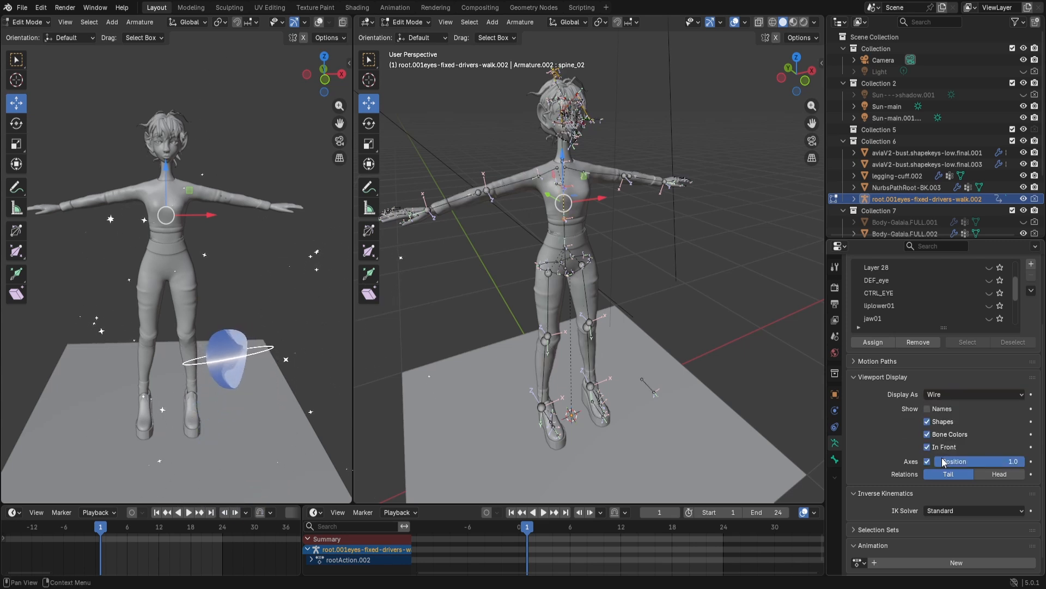
pyautogui.click(941, 395)
pyautogui.click(950, 424)
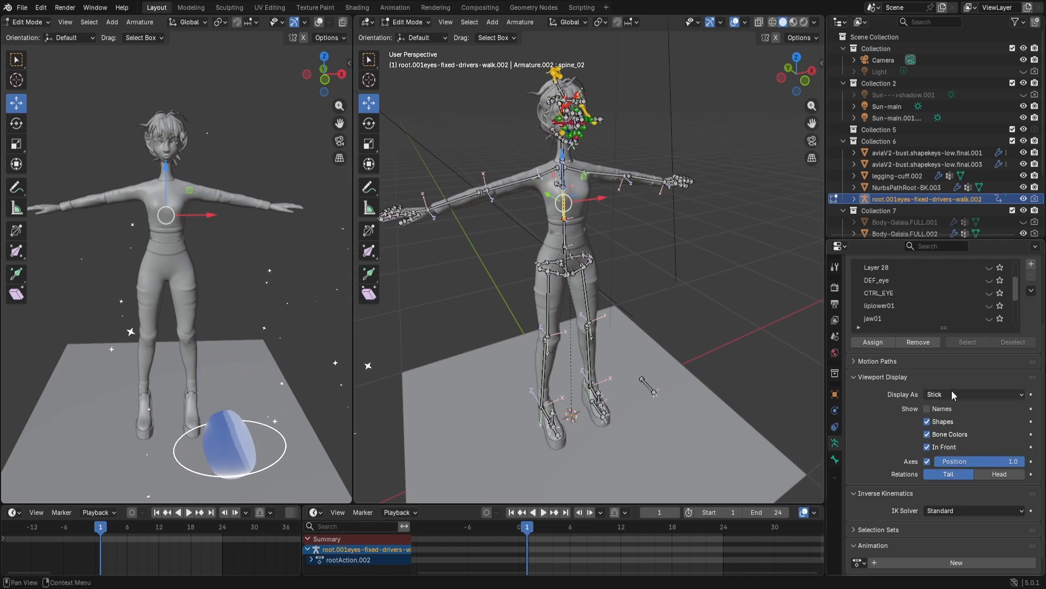
pyautogui.click(953, 395)
pyautogui.click(951, 411)
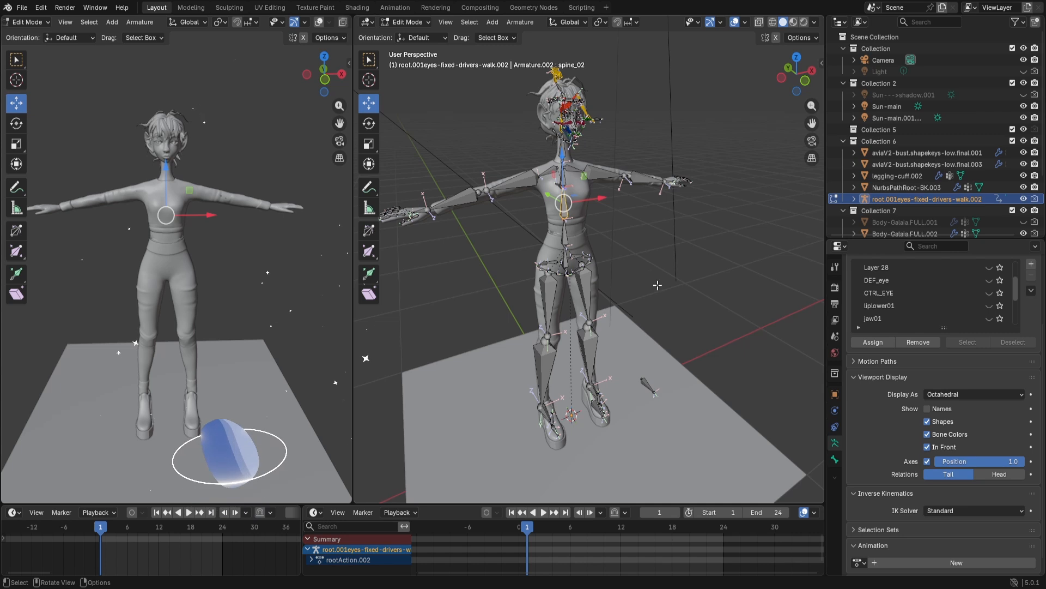
# Select the right upper arm bone (upperarm_r) and switch the armature to Pose Mode.
pyautogui.moveTo(658, 285); pyautogui.dragTo(646, 288, button='middle')
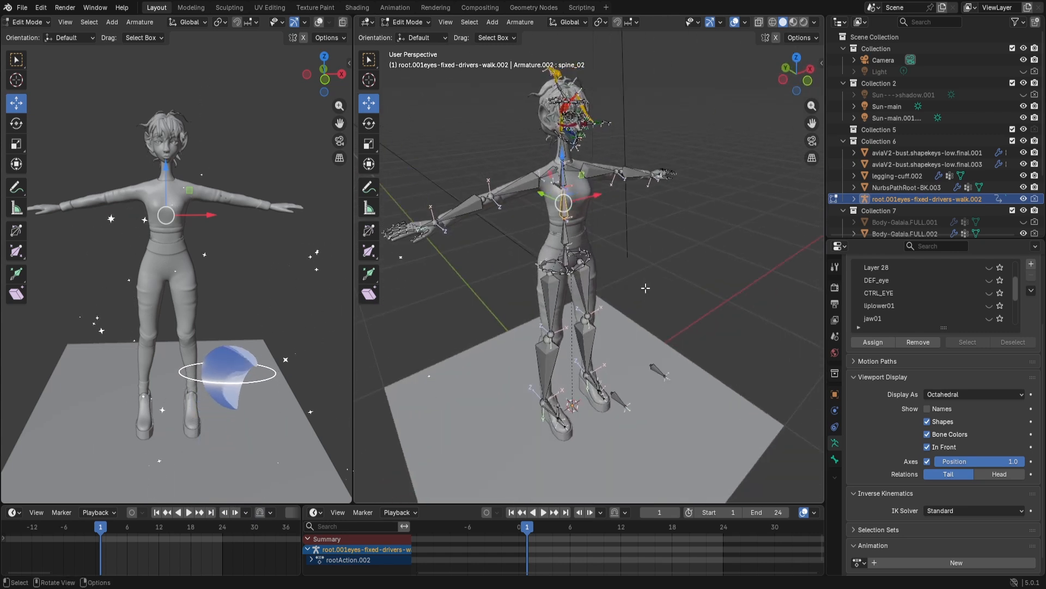
pyautogui.moveTo(505, 216); pyautogui.dragTo(474, 211, button='middle')
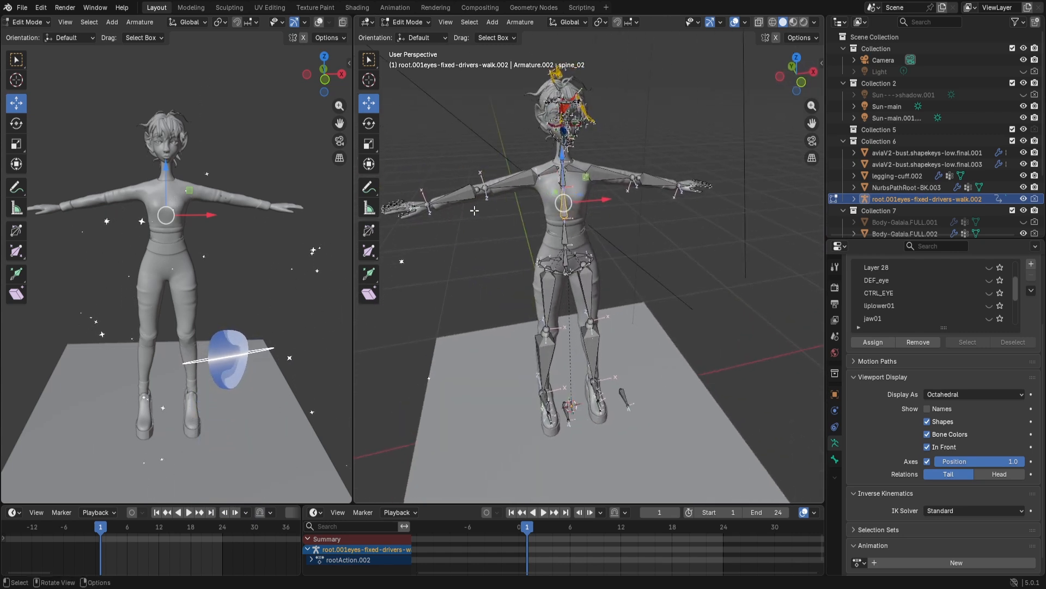
pyautogui.click(526, 179)
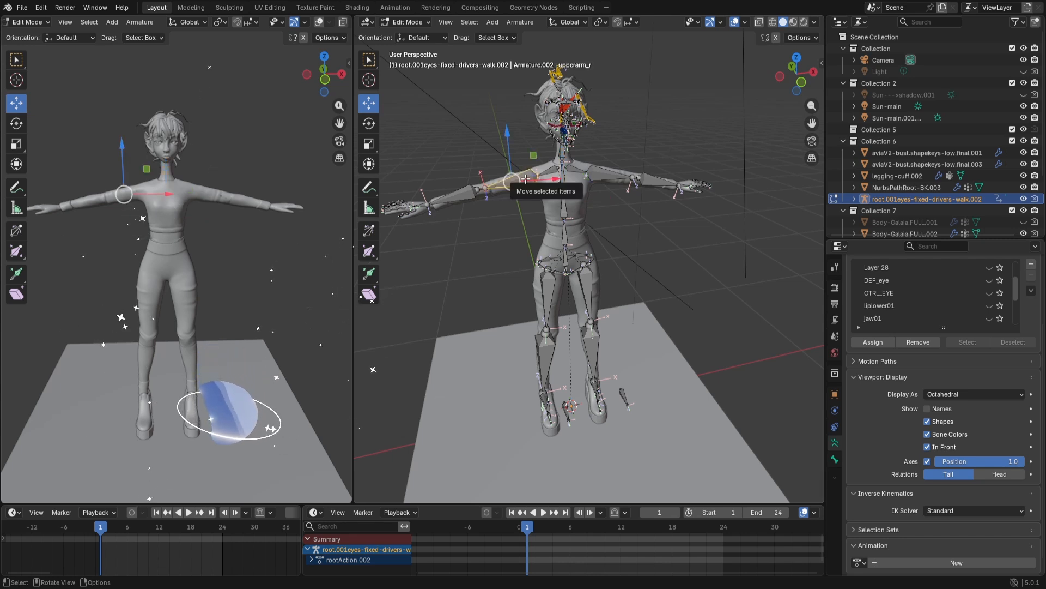
pyautogui.click(423, 38)
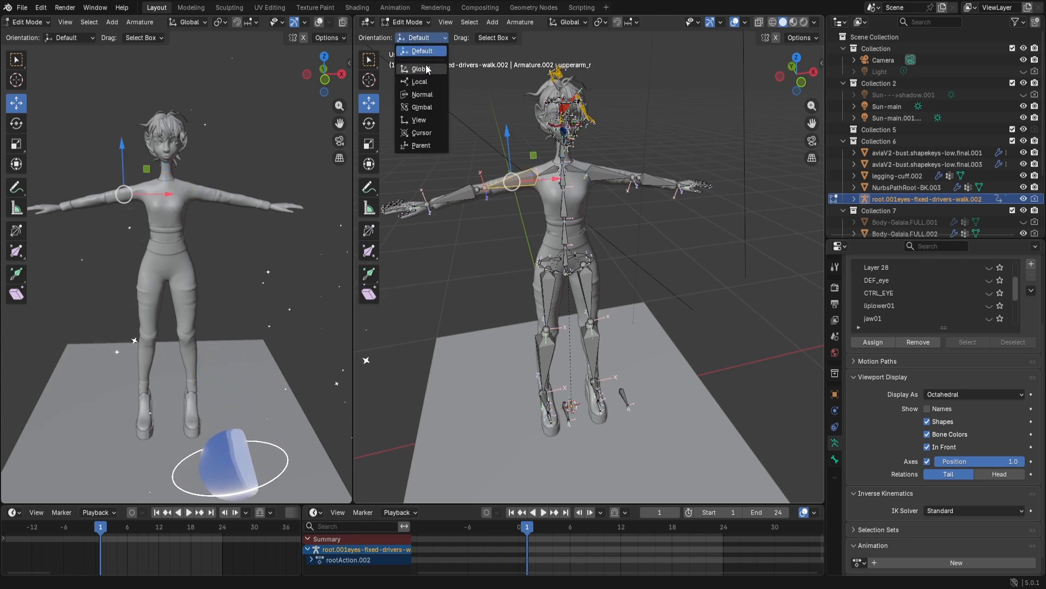
pyautogui.click(417, 37)
pyautogui.click(417, 37)
pyautogui.click(420, 36)
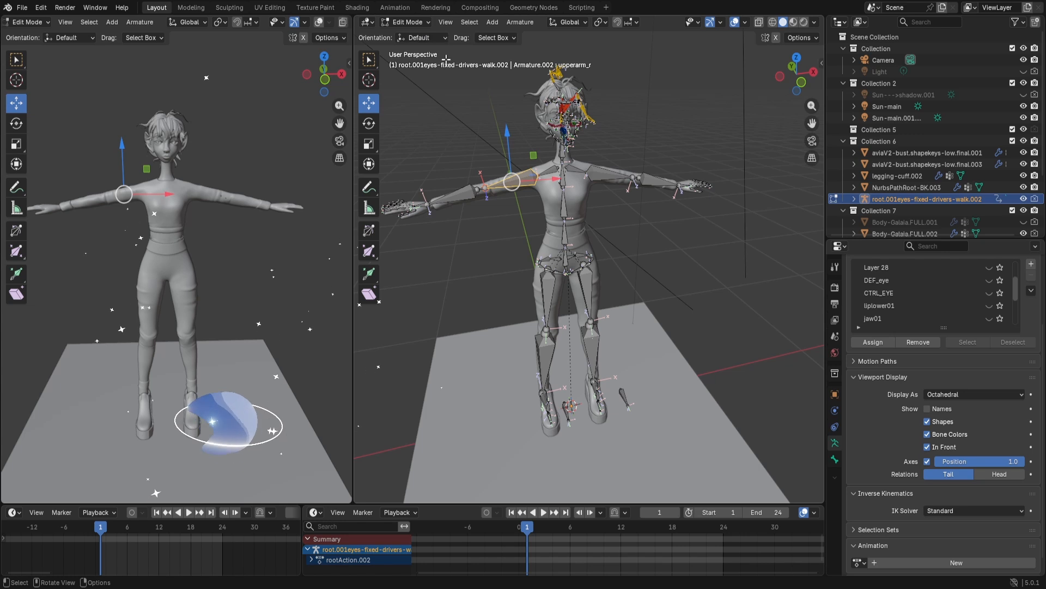
pyautogui.click(418, 22)
pyautogui.click(413, 62)
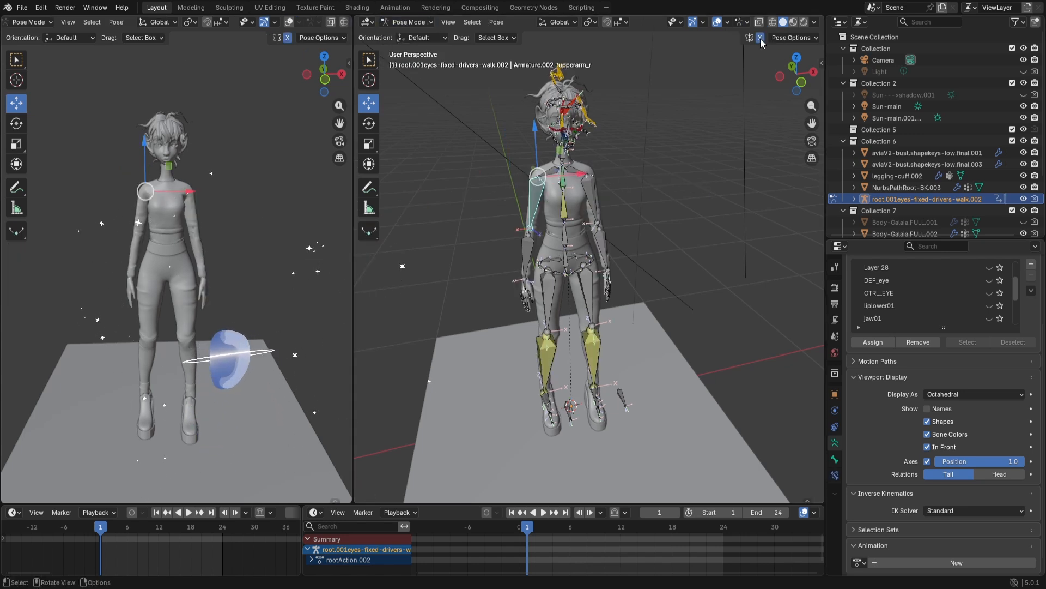
# Try rotating the right upper arm bone with the Rotate tool, undo the rotation and deselect the bone.
pyautogui.moveTo(721, 214); pyautogui.dragTo(701, 211, button='middle')
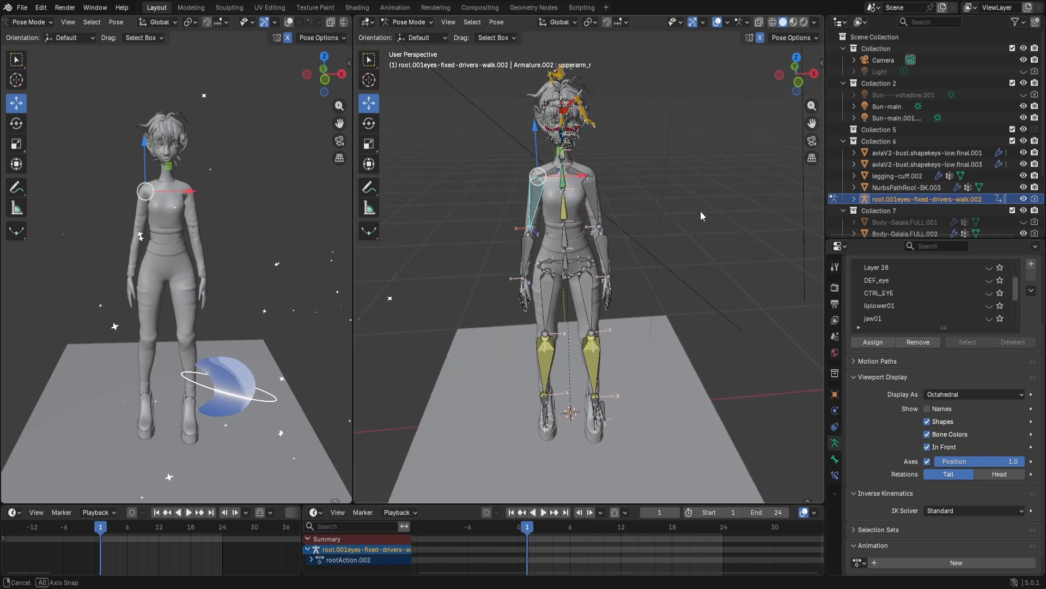
pyautogui.click(370, 123)
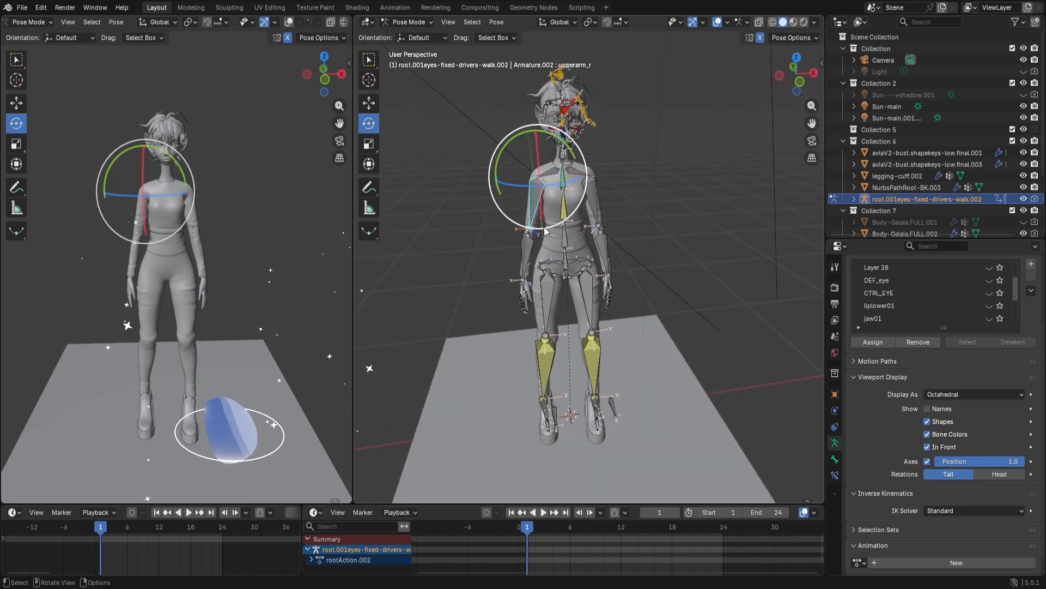
pyautogui.moveTo(544, 231); pyautogui.dragTo(527, 231)
pyautogui.hotkey('ctrl', 'z')
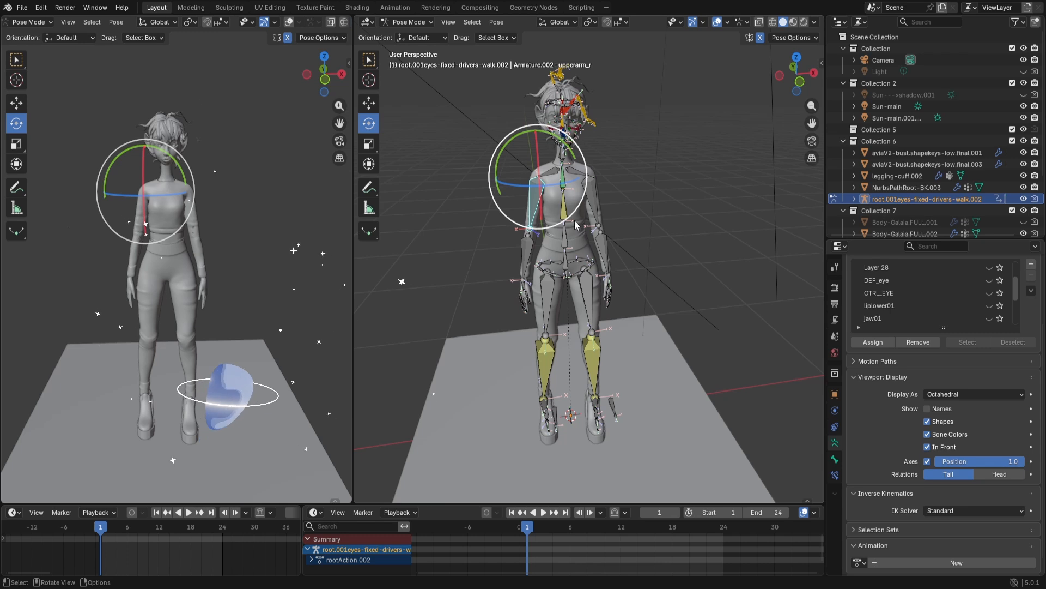
pyautogui.click(655, 220)
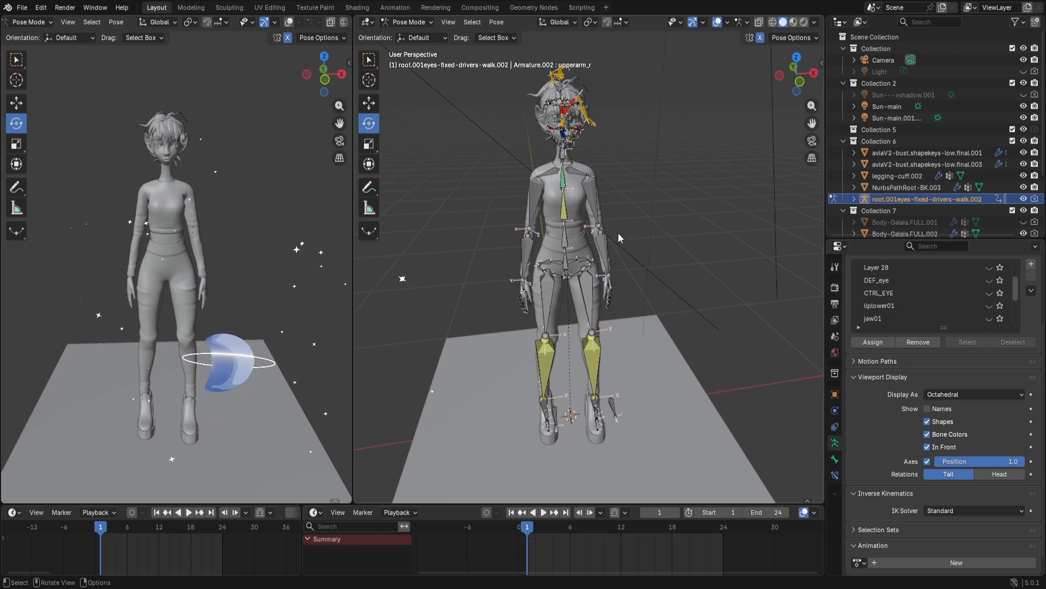
# Select the left thigh bone, clear the active keying set and set it to Location & Rotation.
pyautogui.click(592, 301)
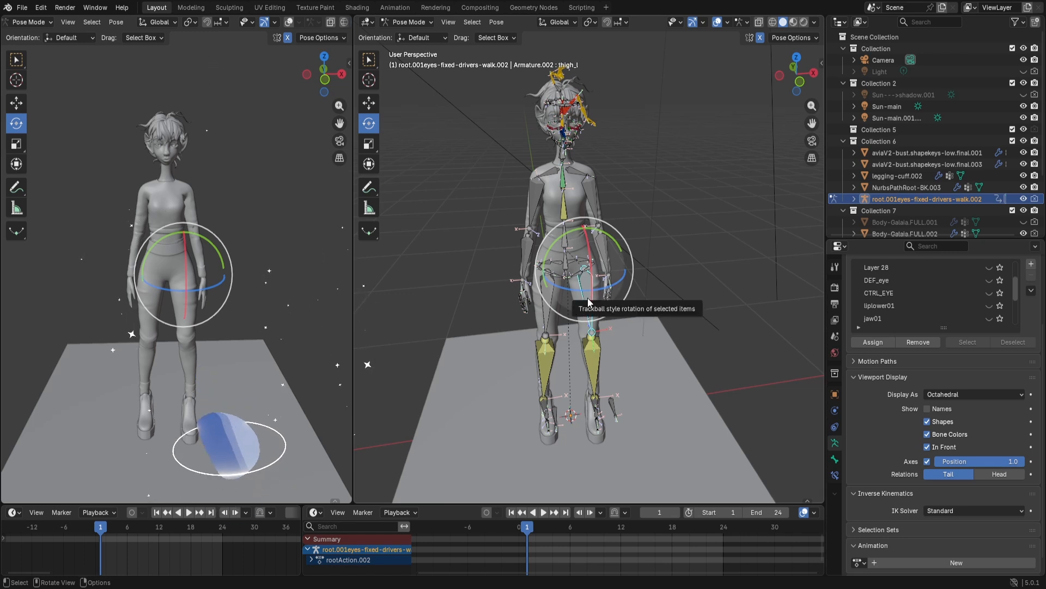
pyautogui.rightClick(587, 297)
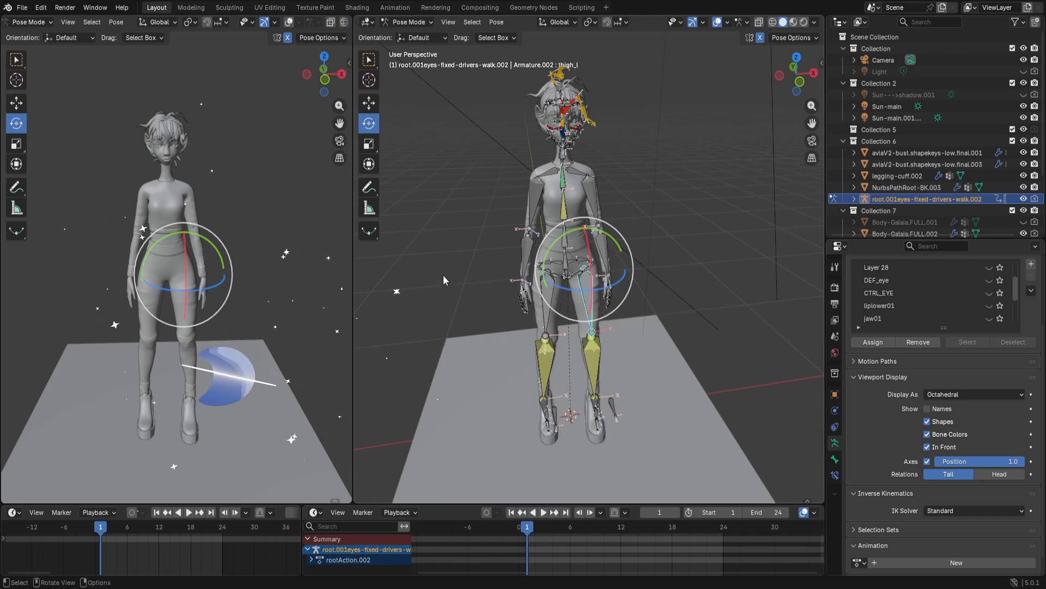
pyautogui.hotkey('ctrl', 'shift', 'alt', 'i')
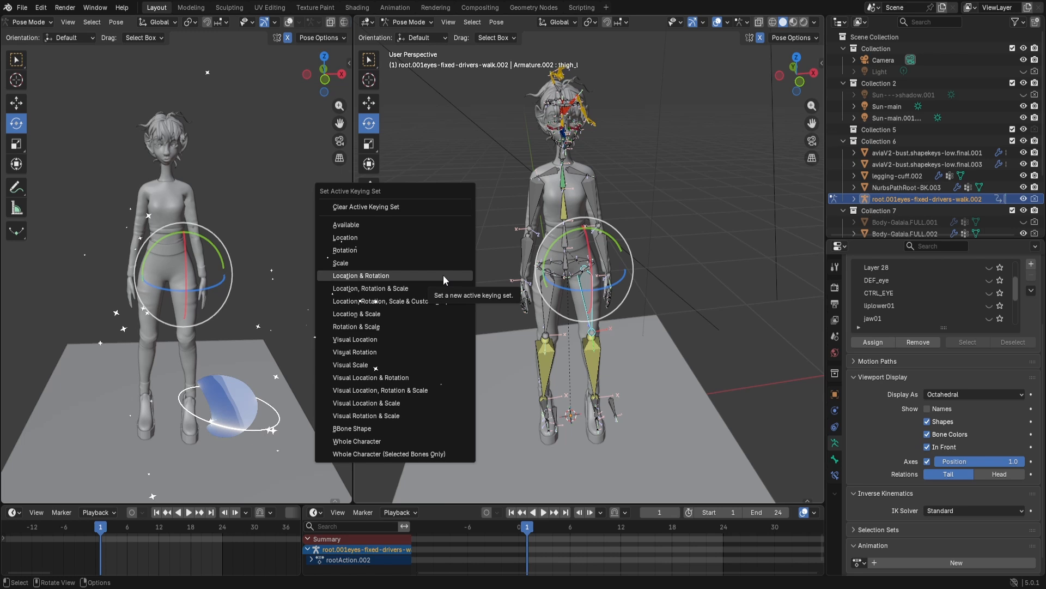
pyautogui.click(391, 207)
pyautogui.hotkey('ctrl', 'shift', 'alt', 'i')
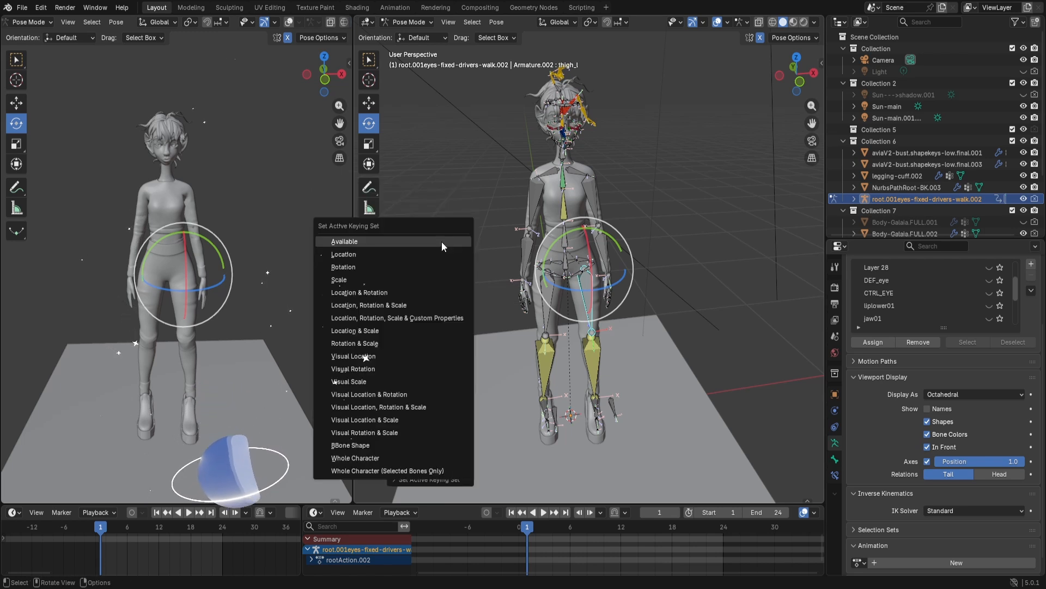
pyautogui.click(361, 294)
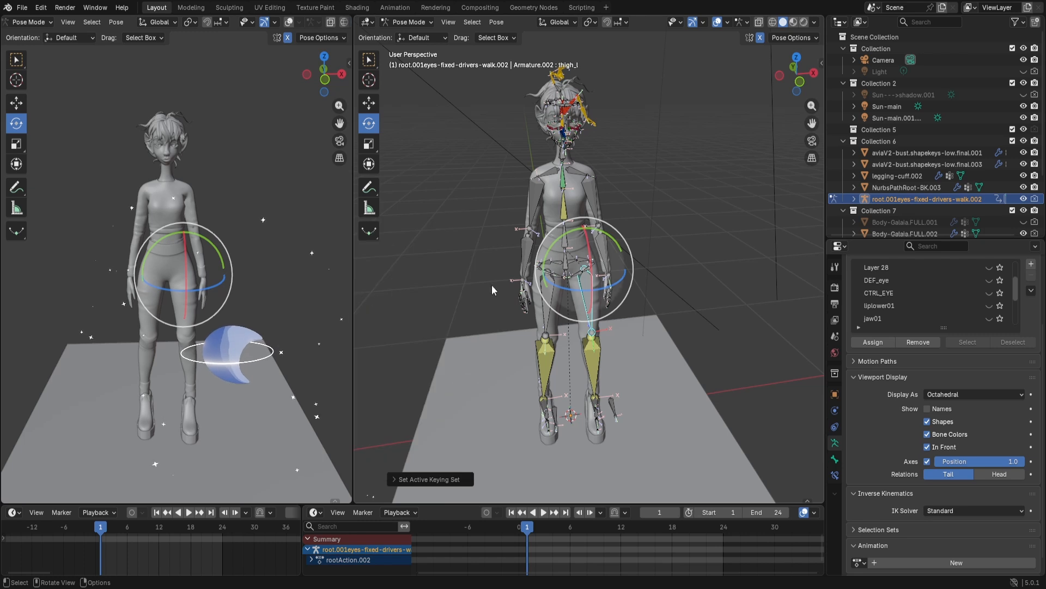
pyautogui.moveTo(528, 230)
pyautogui.mouseDown(button='middle')
pyautogui.moveTo(504, 239)
pyautogui.moveTo(514, 237)
pyautogui.mouseUp(button='middle')
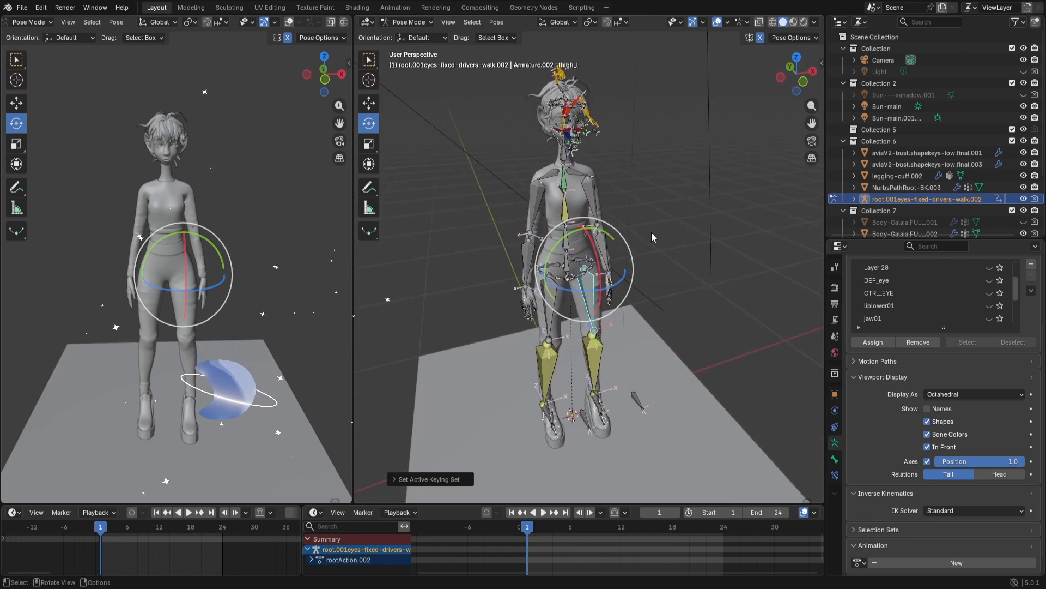
pyautogui.moveTo(649, 233)
pyautogui.mouseDown(button='middle')
pyautogui.moveTo(590, 251)
pyautogui.moveTo(637, 245)
pyautogui.mouseUp(button='middle')
pyautogui.scroll(2, 638, 245)
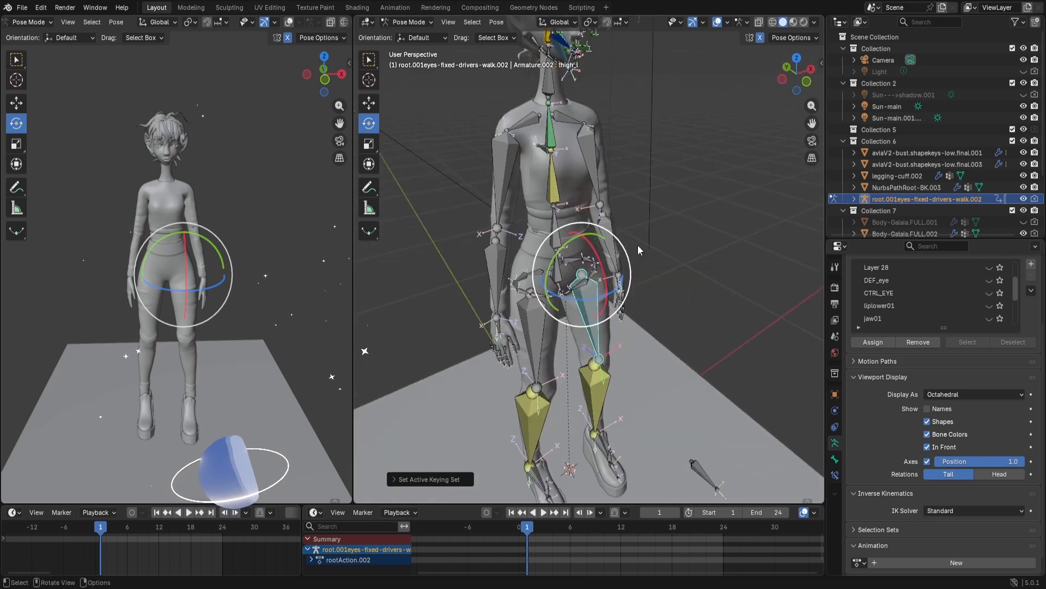
pyautogui.scroll(-2, 638, 244)
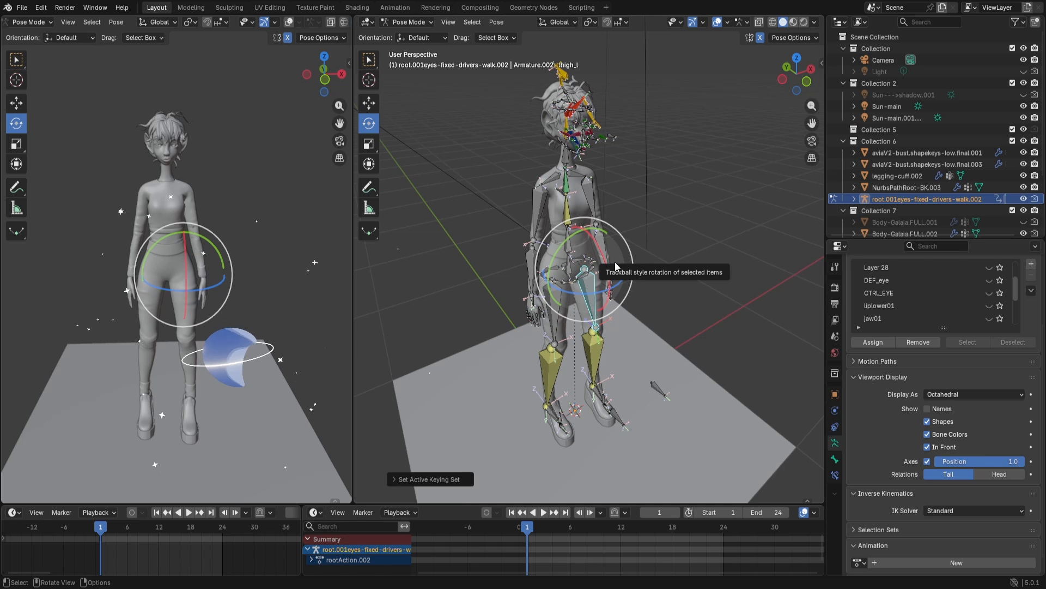
# Deselect all bones and switch the mesh-only viewport to a side view with the character facing right.
pyautogui.click(639, 244)
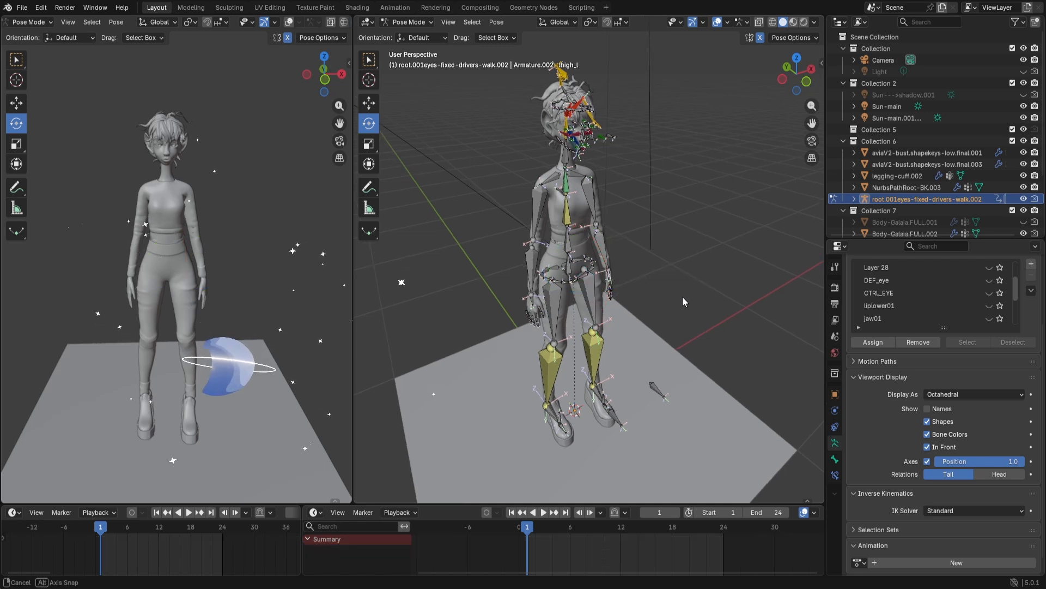
pyautogui.moveTo(682, 296); pyautogui.dragTo(688, 301, button='middle')
pyautogui.click(342, 74)
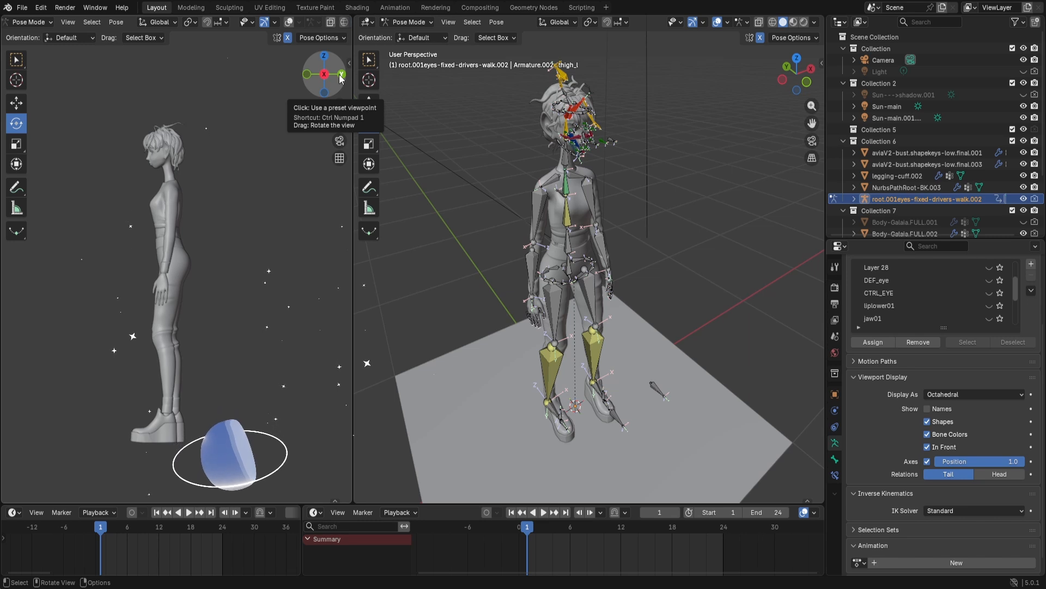
pyautogui.click(342, 73)
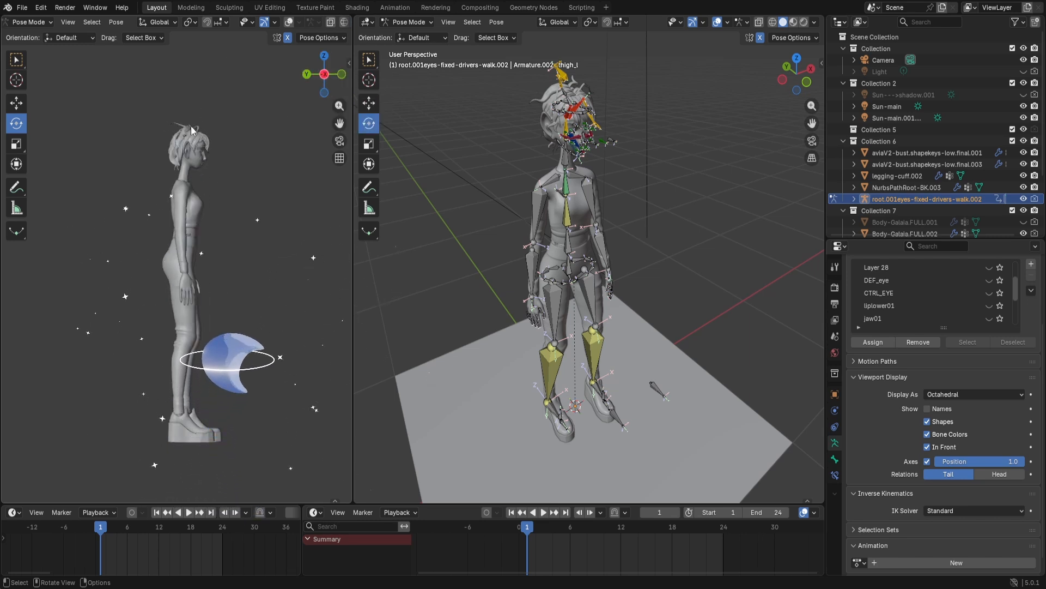
pyautogui.moveTo(150, 98); pyautogui.dragTo(189, 462)
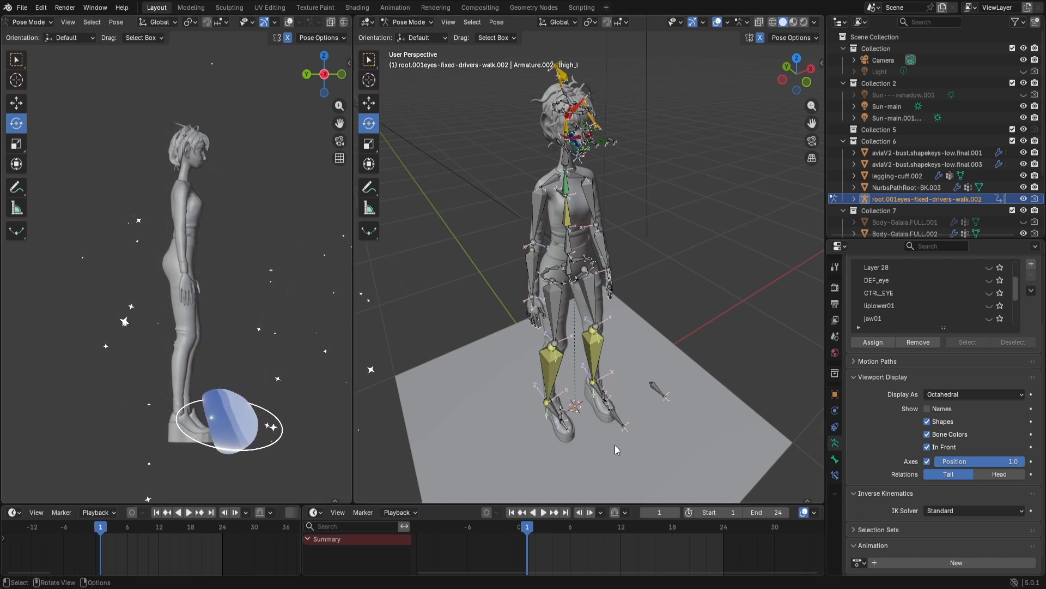
# Select the right ball bone (ball_r) and try moving it along the Y axis with the Move tool.
pyautogui.press('a')
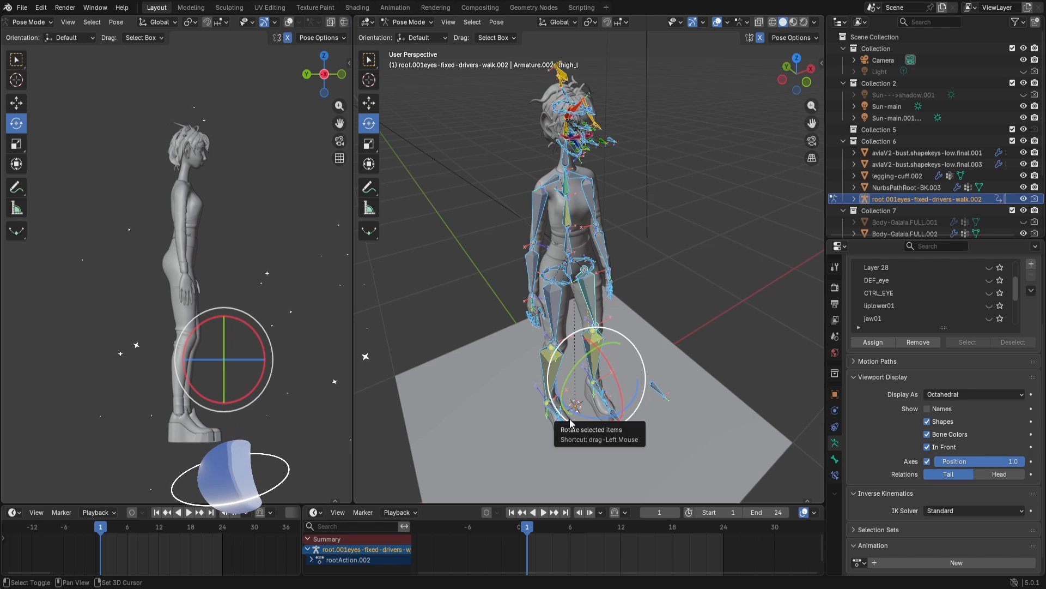
pyautogui.moveTo(570, 423)
pyautogui.mouseDown(button='middle')
pyautogui.moveTo(525, 355)
pyautogui.moveTo(564, 436)
pyautogui.mouseUp(button='middle')
pyautogui.click(565, 436)
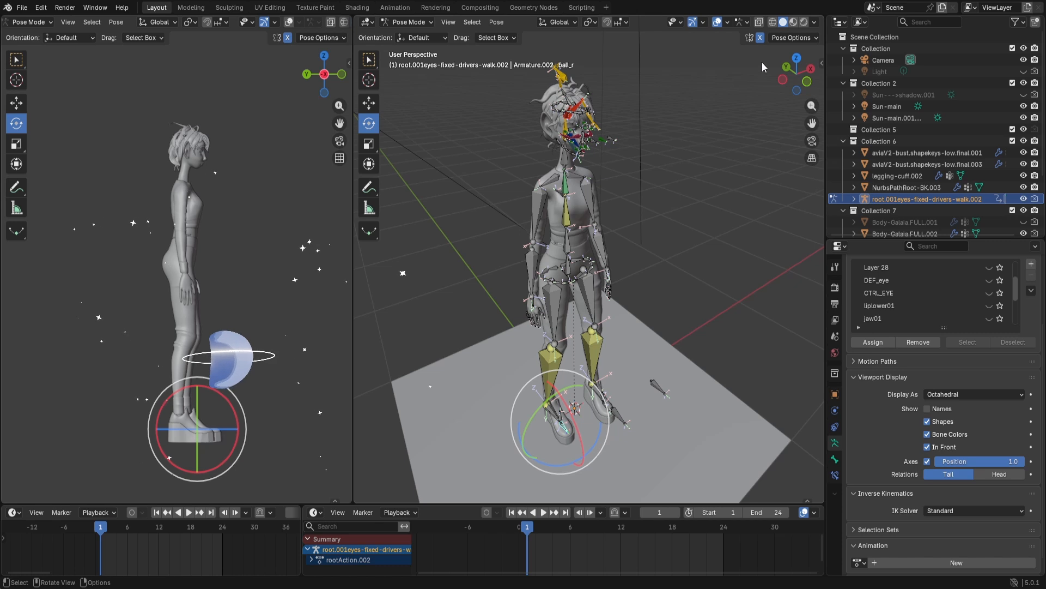
pyautogui.click(374, 109)
pyautogui.moveTo(496, 419); pyautogui.dragTo(543, 413, button='middle')
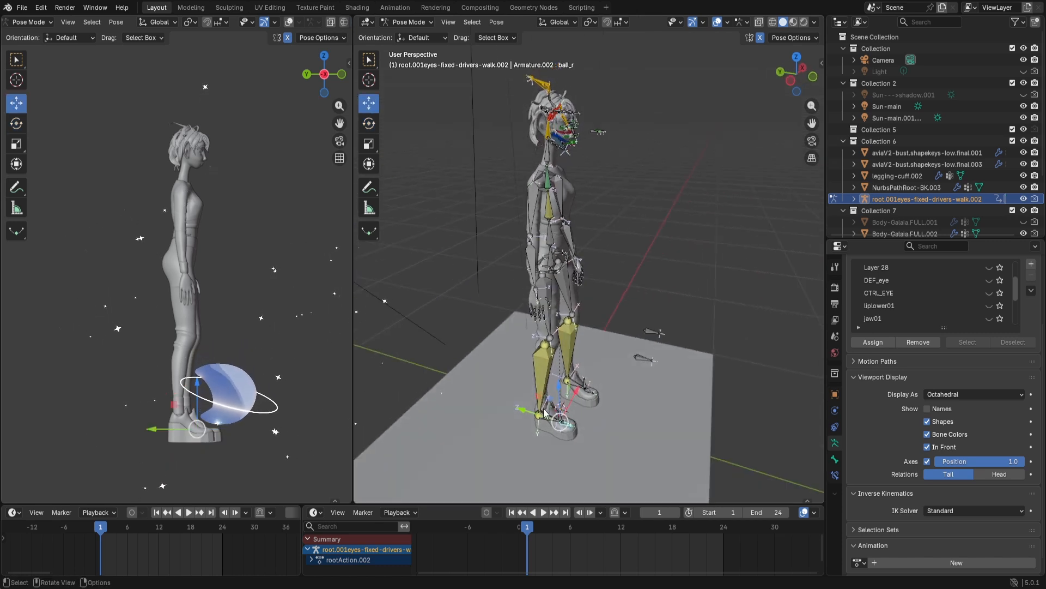
pyautogui.moveTo(524, 410); pyautogui.dragTo(532, 409)
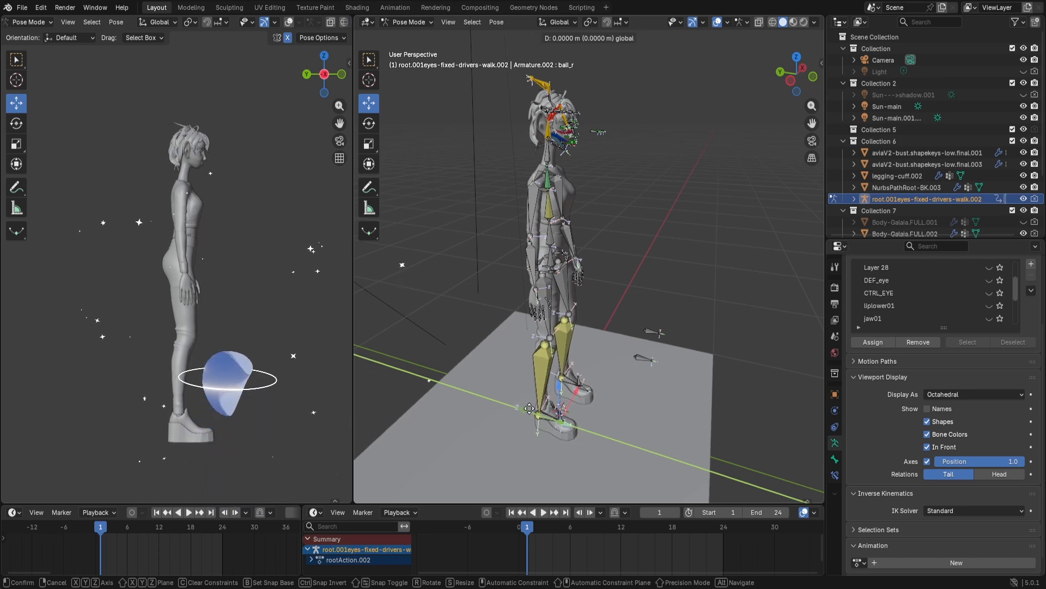
pyautogui.click(529, 409)
# Insert Location & Rotation keyframes for all bones at frame 1 and deselect the bones.
pyautogui.press('a')
pyautogui.rightClick(493, 366)
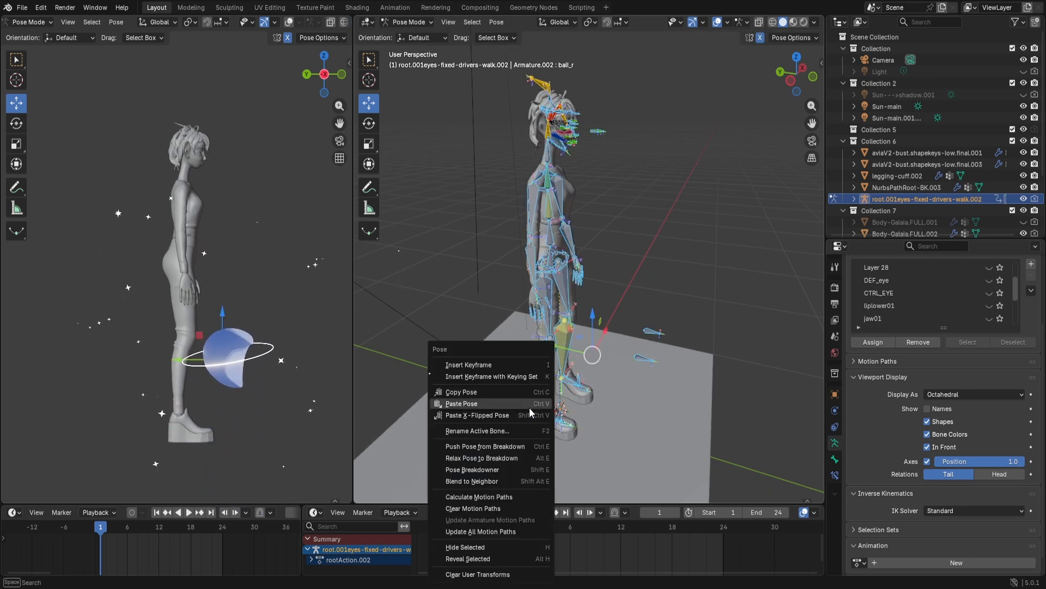
pyautogui.click(491, 366)
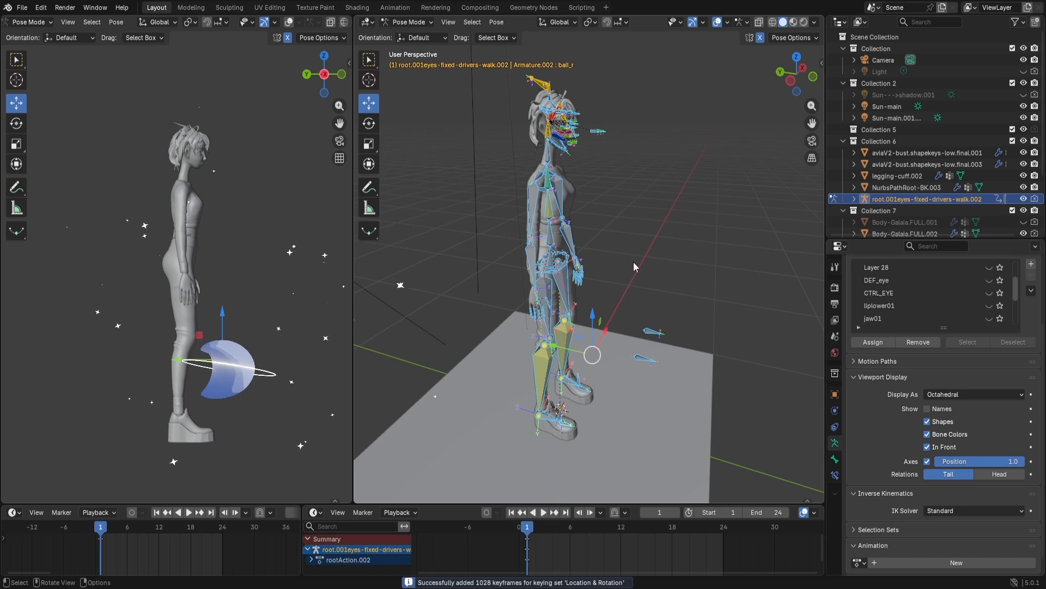
pyautogui.moveTo(491, 368); pyautogui.dragTo(584, 271, button='middle')
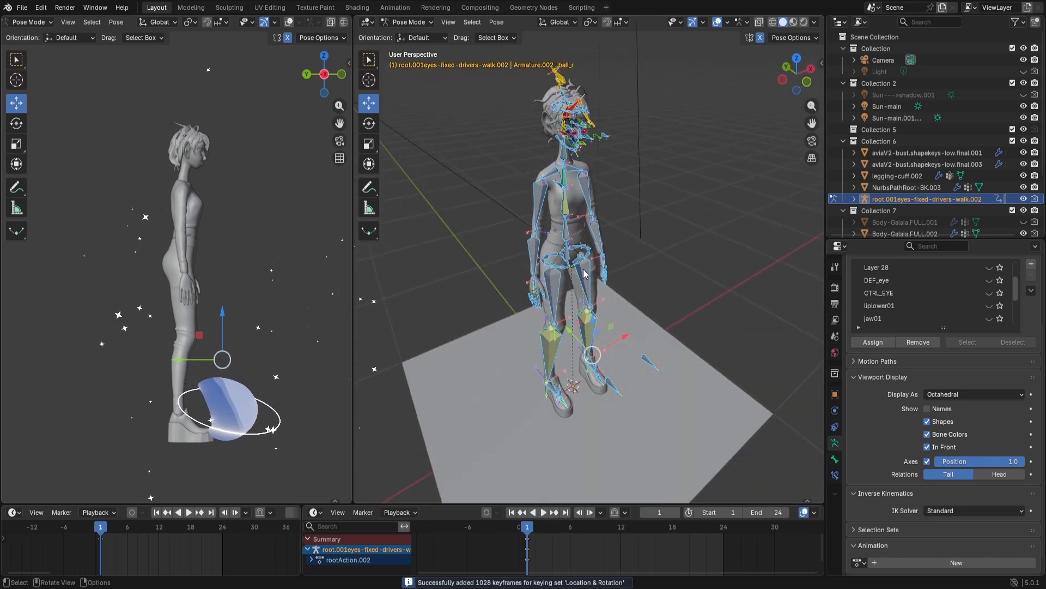
pyautogui.click(686, 256)
pyautogui.moveTo(527, 287); pyautogui.dragTo(582, 281, button='middle')
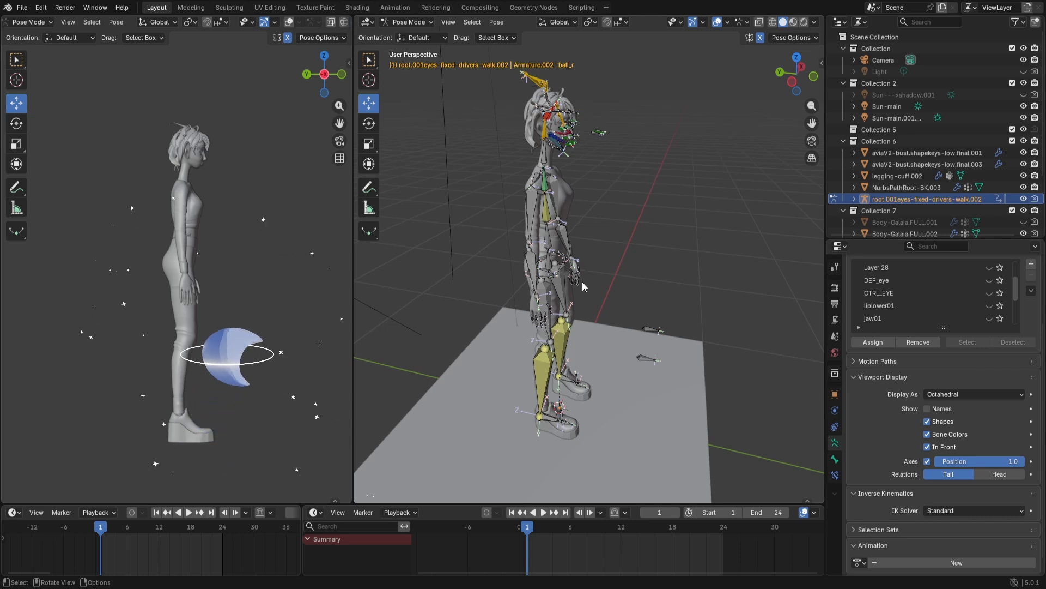
# Move the left ball bone (ball_l) along the Y axis to place the left foot ahead of the right.
pyautogui.click(590, 391)
pyautogui.moveTo(591, 391); pyautogui.dragTo(582, 397, button='middle')
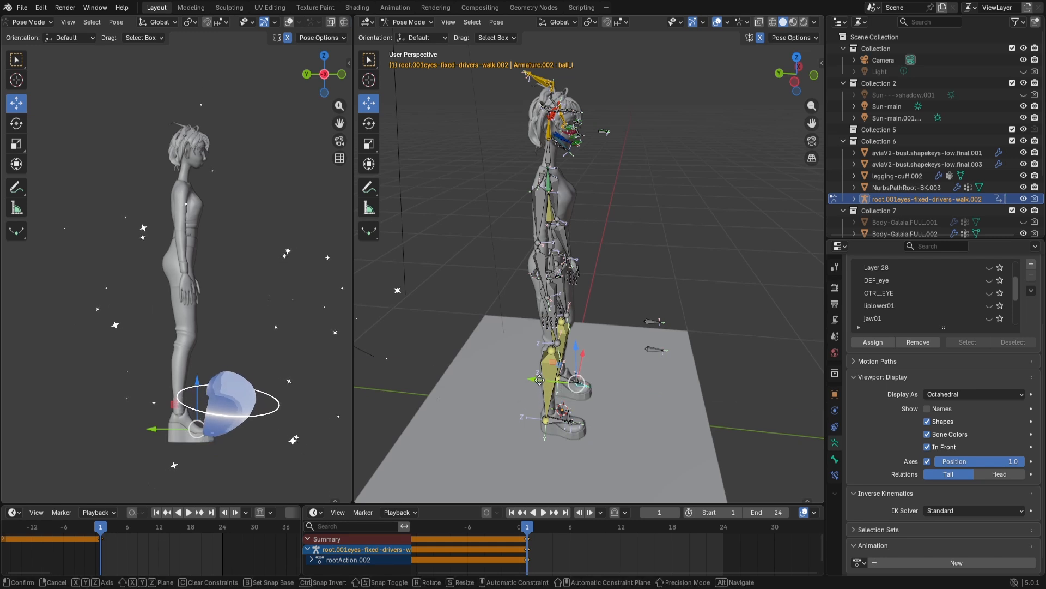
pyautogui.moveTo(538, 382); pyautogui.dragTo(597, 347)
pyautogui.rightClick(597, 348)
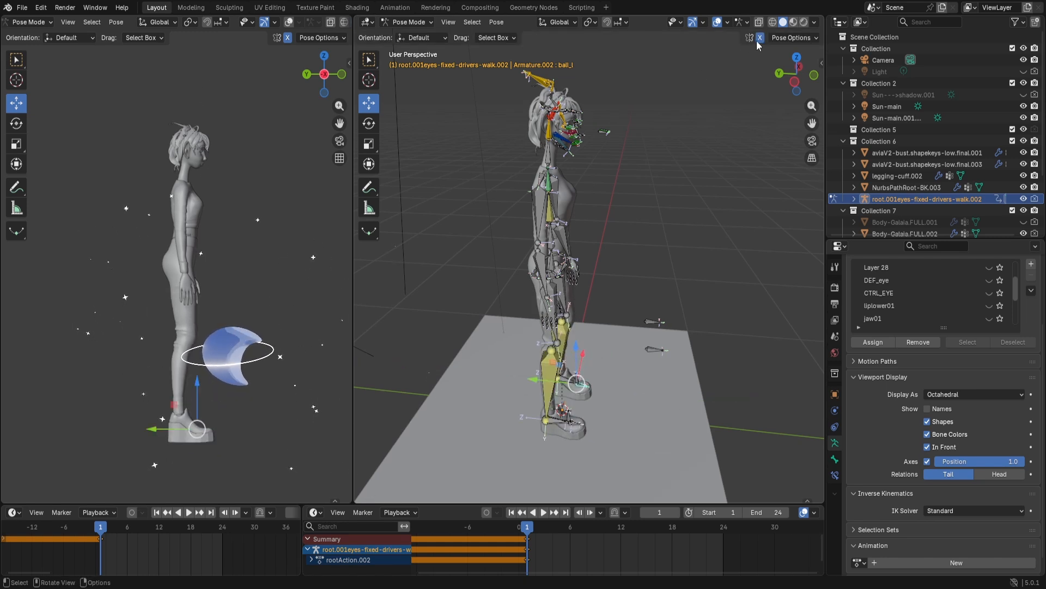
pyautogui.moveTo(531, 379); pyautogui.dragTo(565, 381)
# Select the left upper arm bone (upperarm_l) and rotate it so the left arm swings forward.
pyautogui.moveTo(671, 272); pyautogui.dragTo(426, 266, button='middle')
pyautogui.moveTo(611, 273); pyautogui.dragTo(654, 247, button='middle')
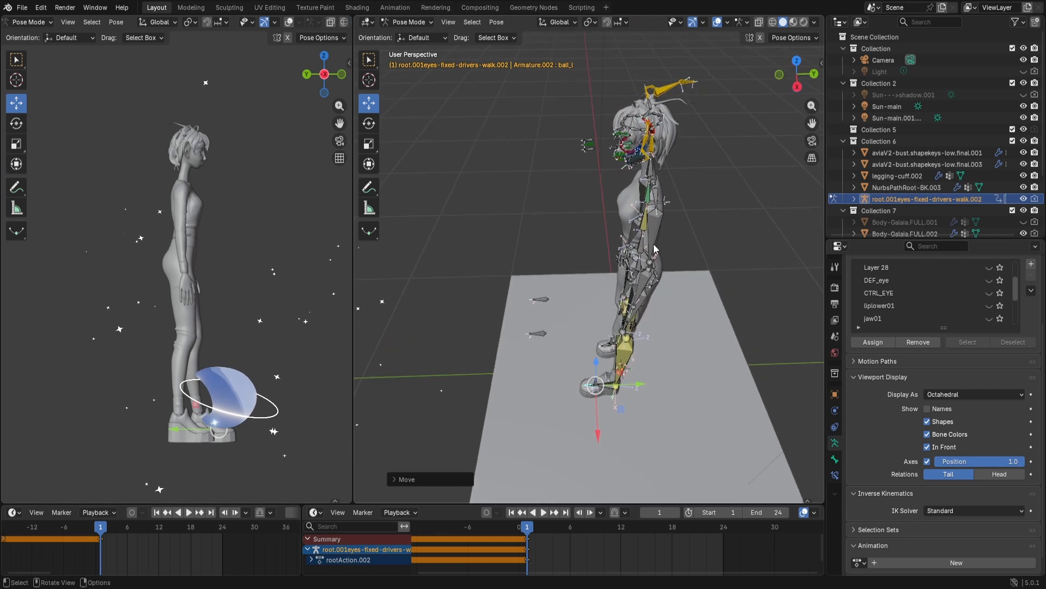
pyautogui.click(653, 240)
pyautogui.click(370, 123)
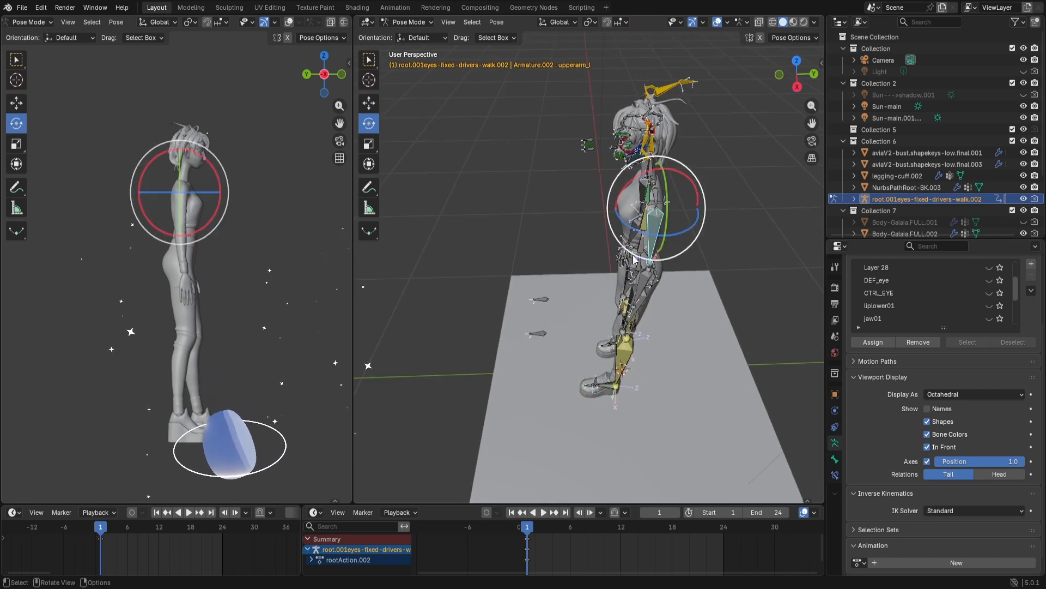
pyautogui.moveTo(633, 255); pyautogui.dragTo(613, 240)
pyautogui.moveTo(583, 256); pyautogui.dragTo(694, 250, button='middle')
pyautogui.moveTo(695, 249); pyautogui.dragTo(697, 248)
# Rotate the left clavicle bone (clavicle_l) slightly and bend the left elbow bone to refine the arm swing.
pyautogui.click(658, 216)
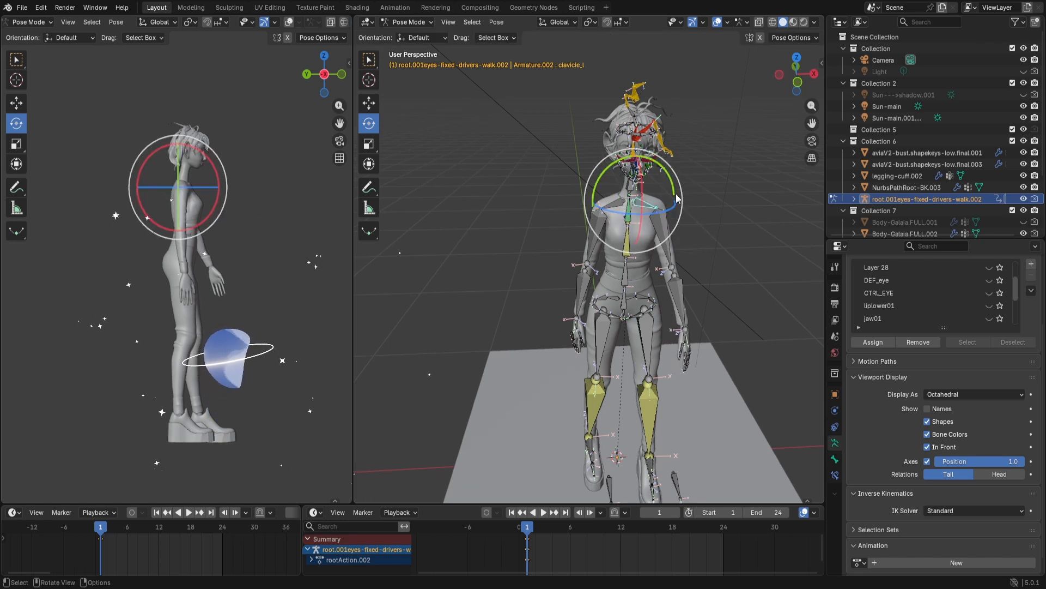
pyautogui.moveTo(684, 200); pyautogui.dragTo(686, 198)
pyautogui.moveTo(686, 198); pyautogui.dragTo(536, 242, button='middle')
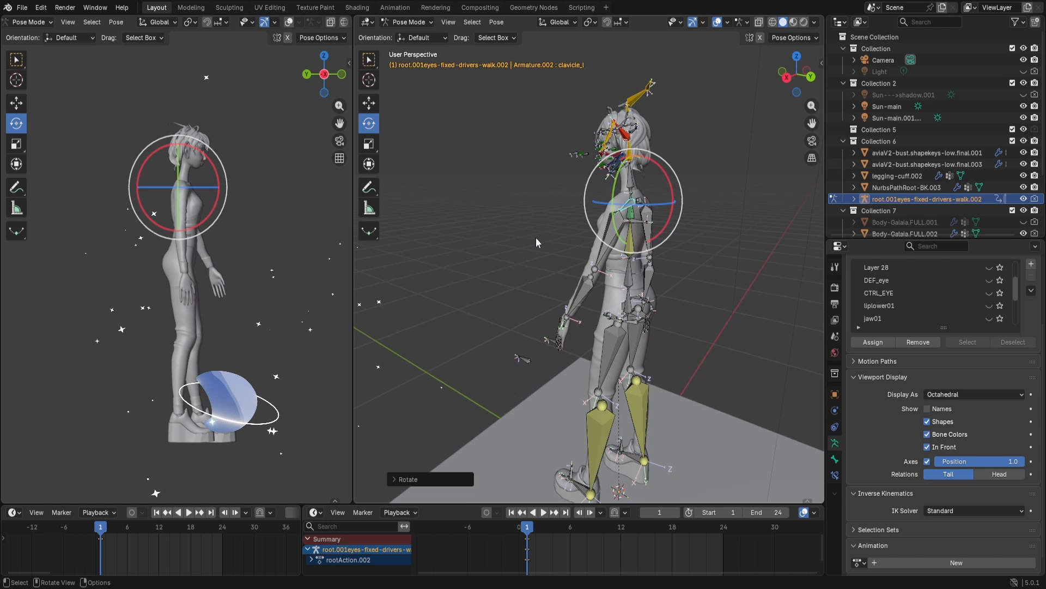
pyautogui.click(591, 275)
pyautogui.moveTo(590, 275); pyautogui.dragTo(632, 279, button='middle')
pyautogui.moveTo(601, 321); pyautogui.dragTo(596, 322)
pyautogui.moveTo(596, 322); pyautogui.dragTo(655, 351, button='middle')
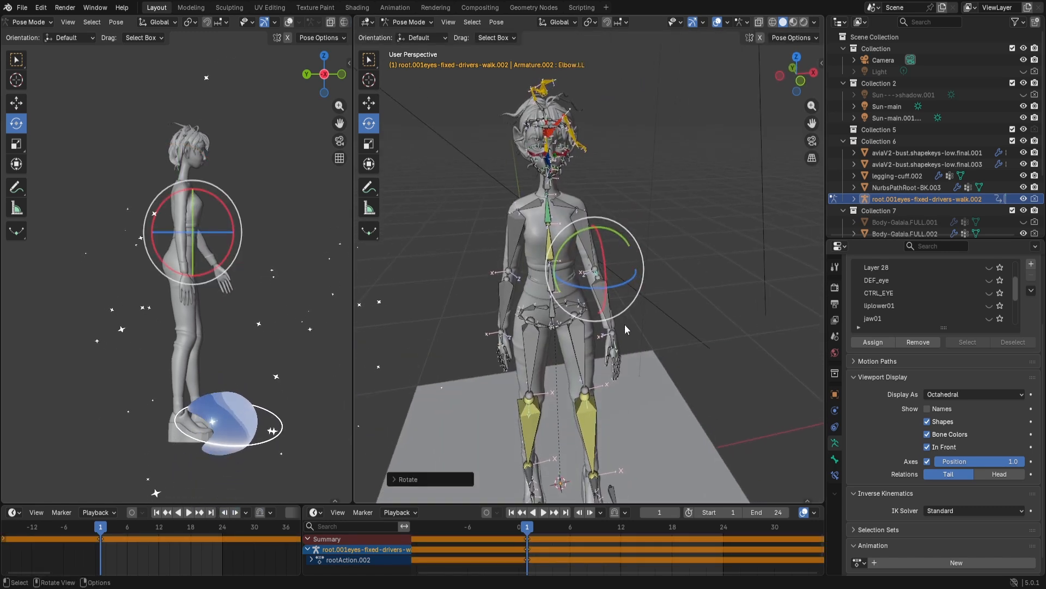
# Key the stepping pose on all bones at frame 1 and clear the bone selection.
pyautogui.press('a')
pyautogui.rightClick(567, 269)
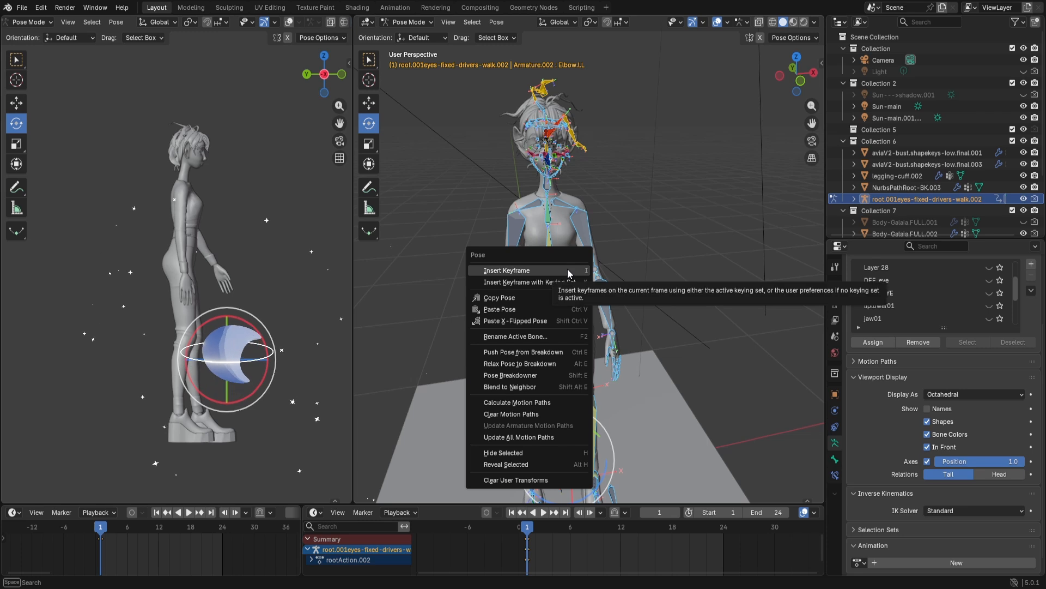
pyautogui.click(568, 270)
pyautogui.moveTo(567, 269); pyautogui.dragTo(588, 379, button='middle')
pyautogui.click(614, 310)
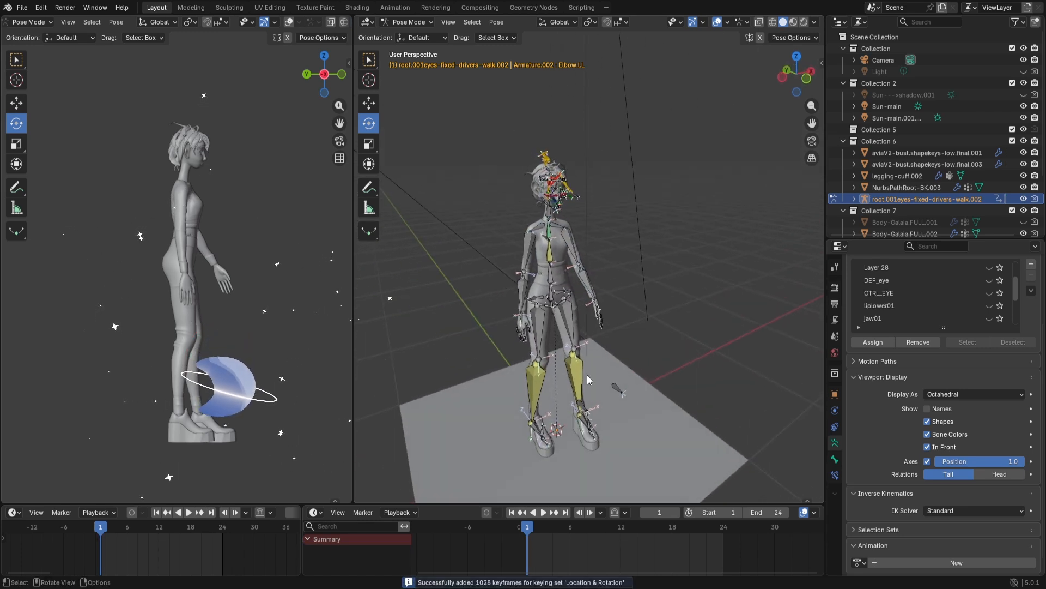
# Key all bones at frame 1 again and paste the copied keyframes at frame 24.
pyautogui.press('a')
pyautogui.rightClick(548, 362)
pyautogui.click(547, 362)
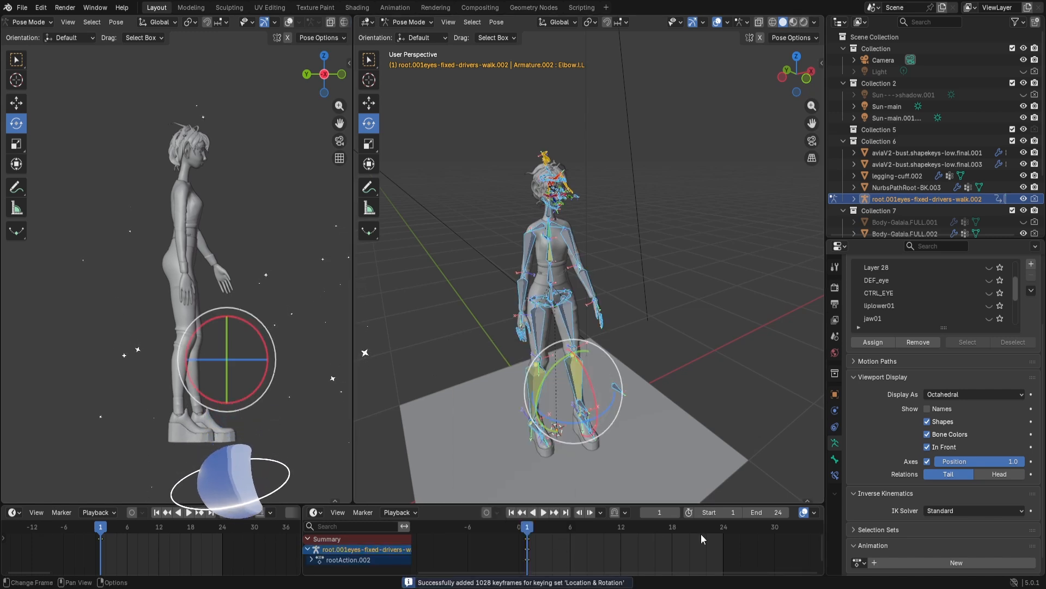
pyautogui.click(724, 530)
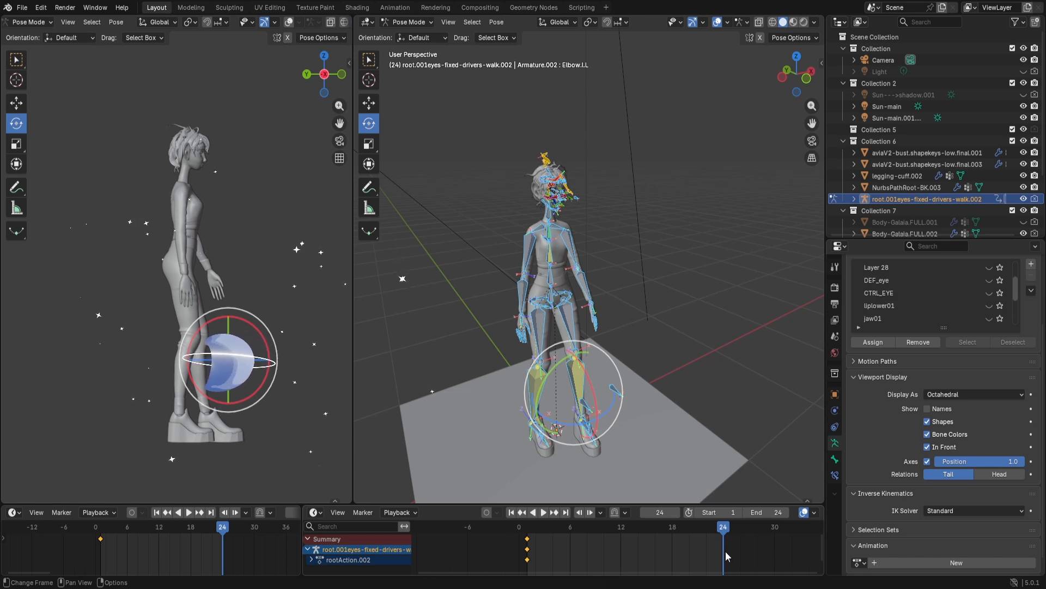
pyautogui.hotkey('ctrl', 'v')
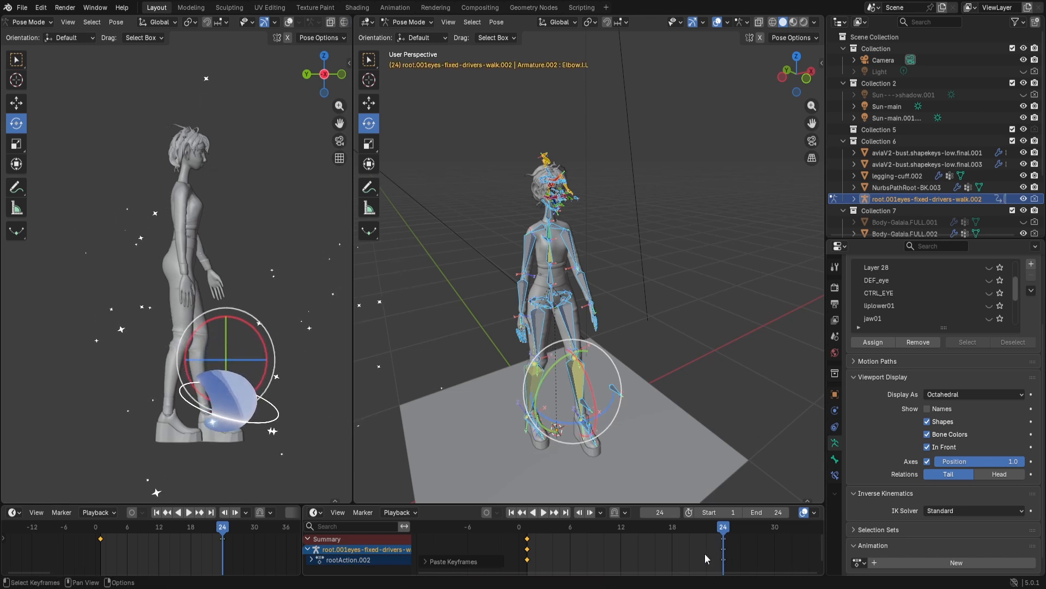
# Compare the poses at frames 1 and 24, and re-key all bones at frame 1 using the keying set.
pyautogui.click(528, 532)
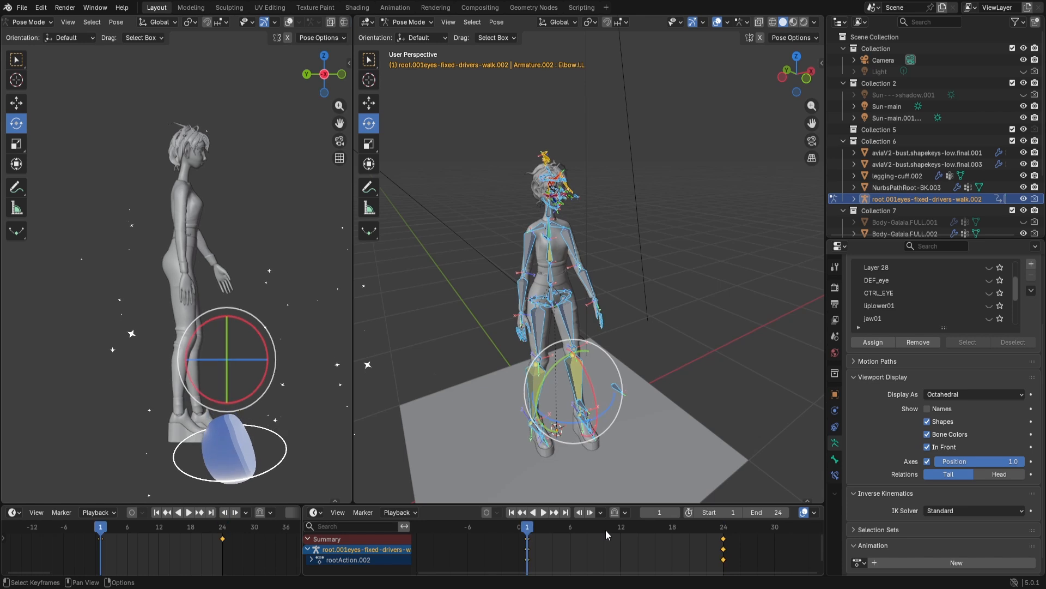
pyautogui.click(724, 530)
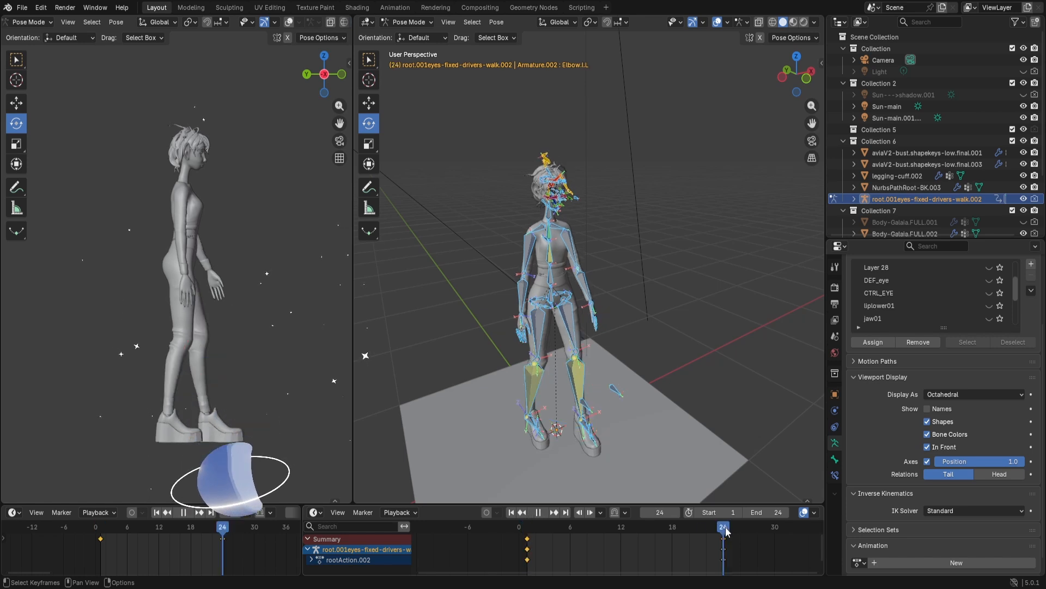
pyautogui.click(529, 535)
pyautogui.press('k')
pyautogui.click(529, 364)
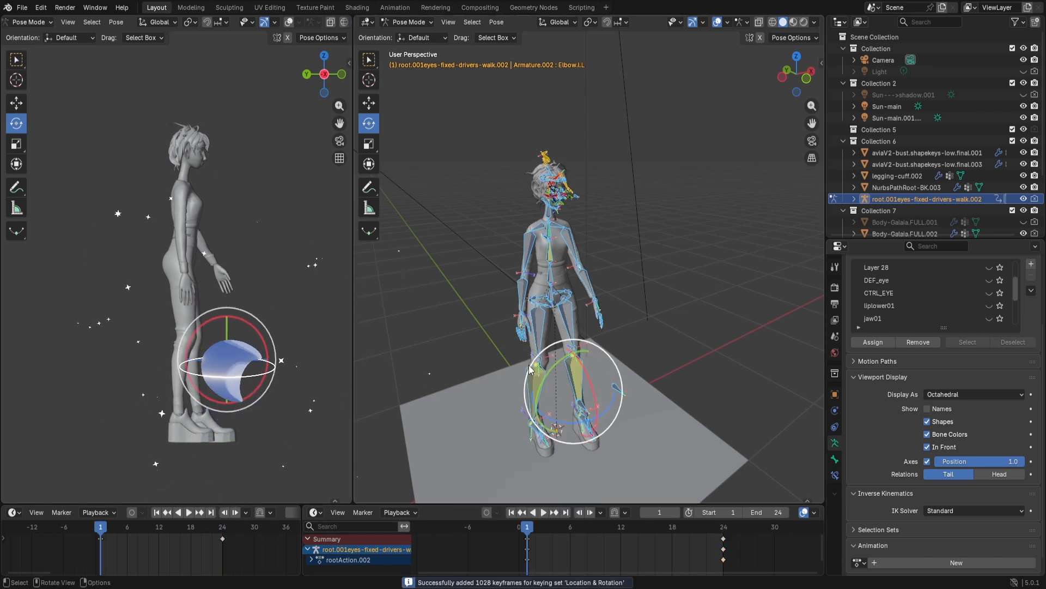
# Go to frame 24 and delete the stray keyframes at frame 47, past the end of the animation range.
pyautogui.click(726, 531)
pyautogui.press('space')
pyautogui.scroll(-3, 728, 533)
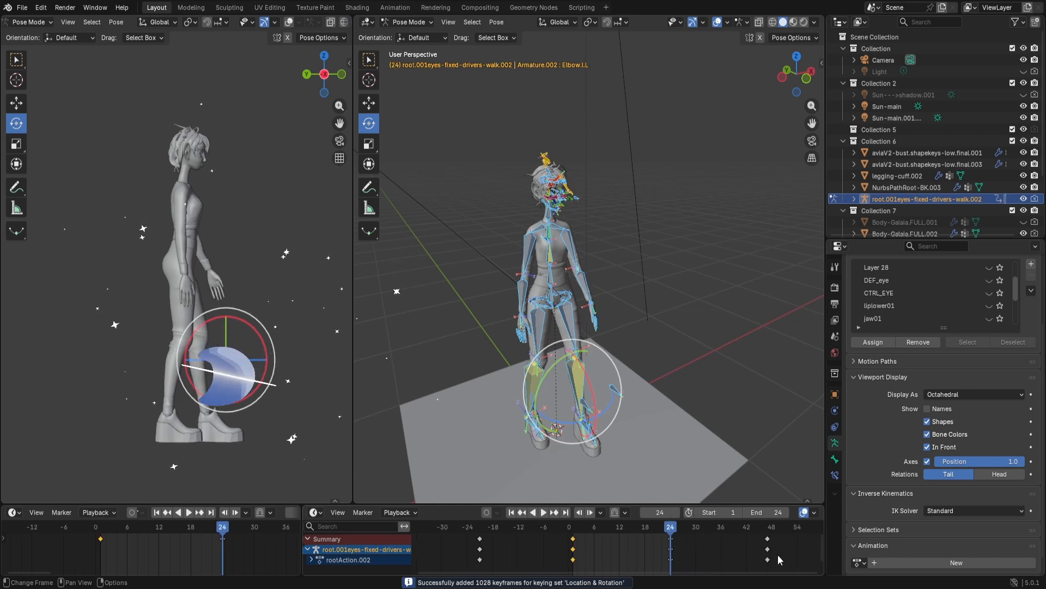
pyautogui.press('Delete')
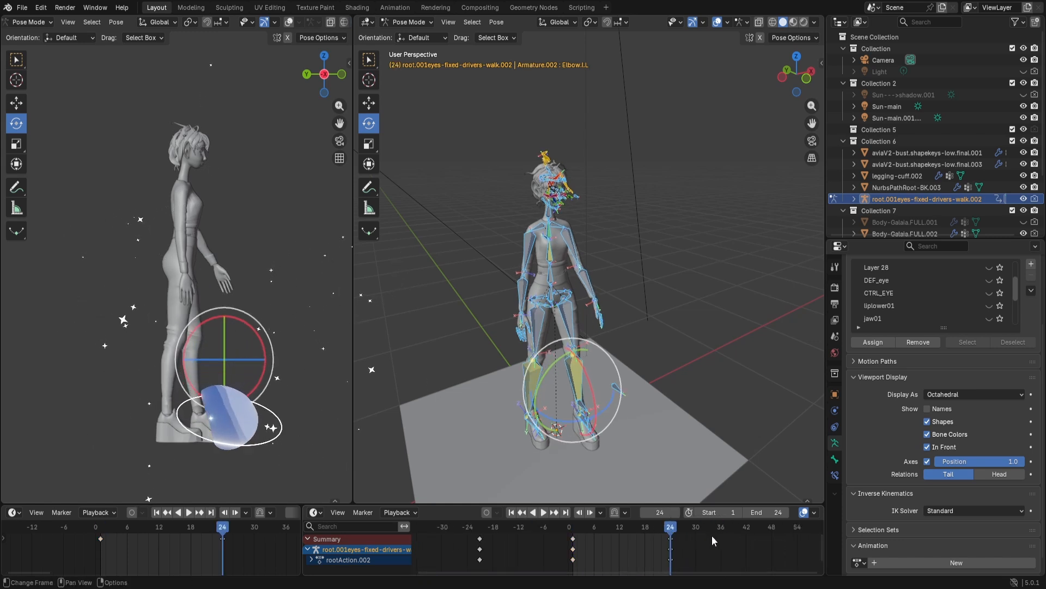
# Check the motion between frames 1 and 24 by scrubbing and playing the animation.
pyautogui.moveTo(573, 547); pyautogui.dragTo(672, 533)
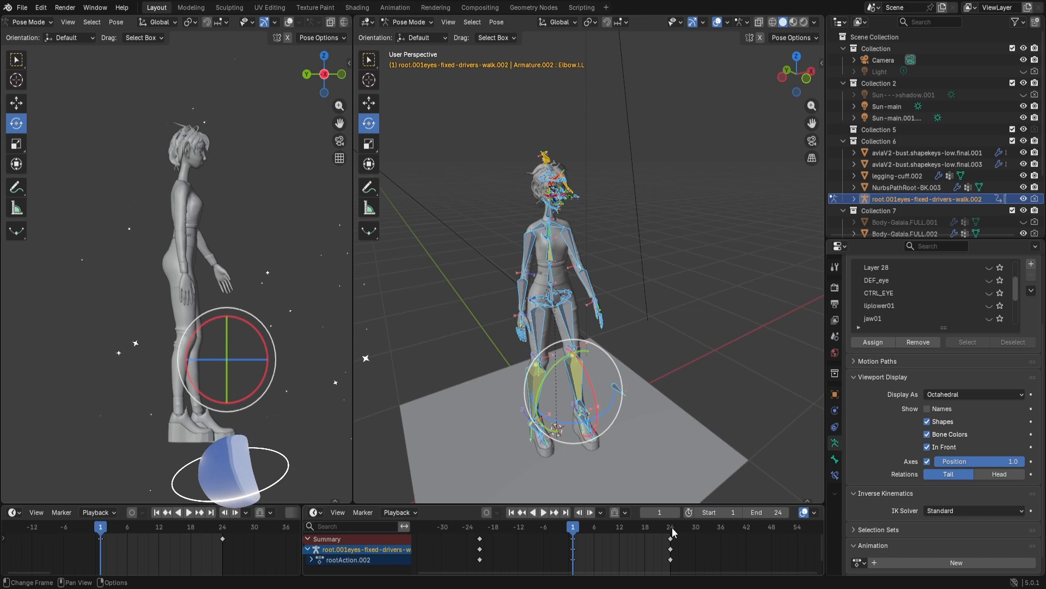
pyautogui.click(672, 528)
pyautogui.keyDown('ctrl'); pyautogui.moveTo(595, 541); pyautogui.dragTo(557, 552, button='middle'); pyautogui.keyUp('ctrl')
pyautogui.press('space')
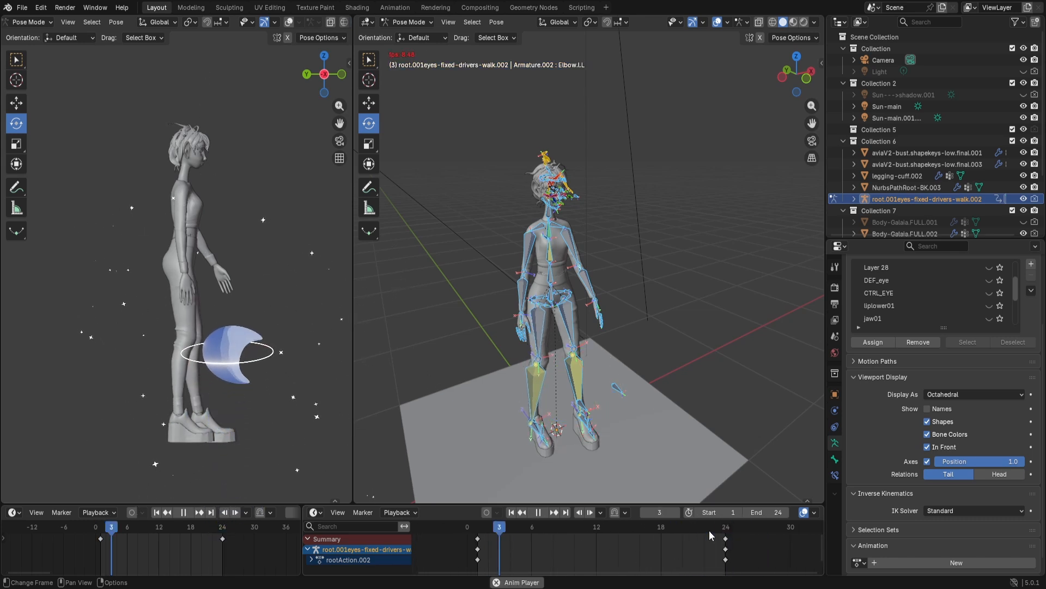
pyautogui.press('space')
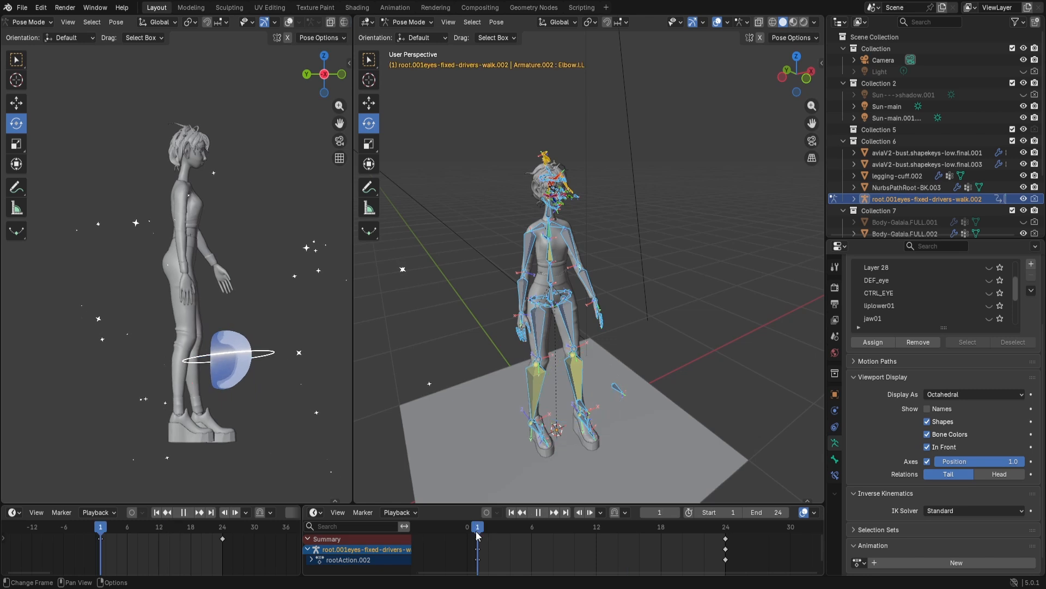
# Copy the frame 1 keyframes of all bones and paste them at frame 24 to close the loop.
pyautogui.moveTo(560, 422); pyautogui.dragTo(594, 407, button='middle')
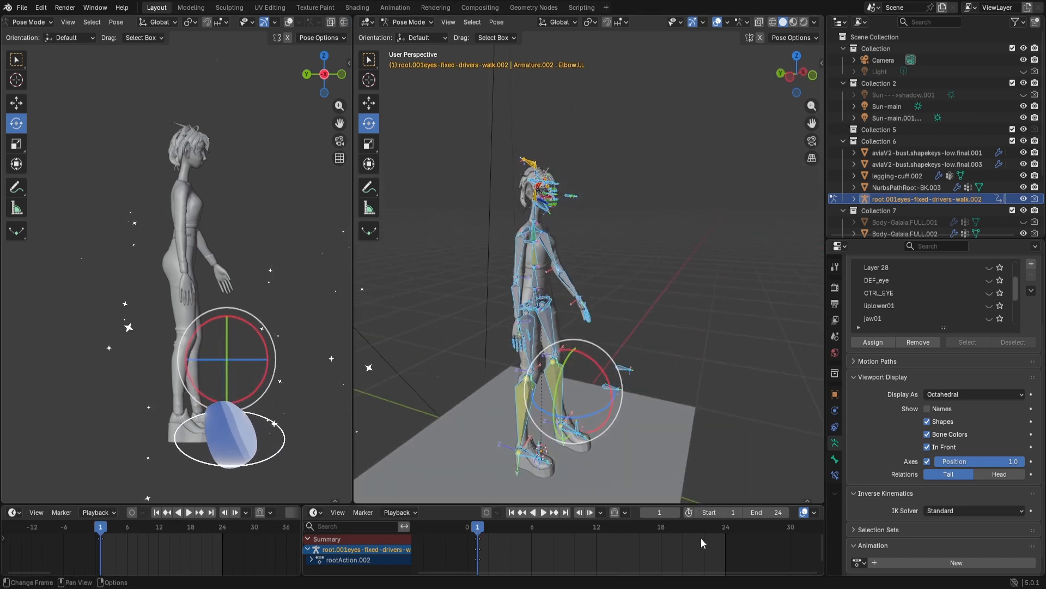
pyautogui.click(726, 532)
pyautogui.moveTo(504, 570); pyautogui.dragTo(444, 533)
pyautogui.hotkey('ctrl', 'v')
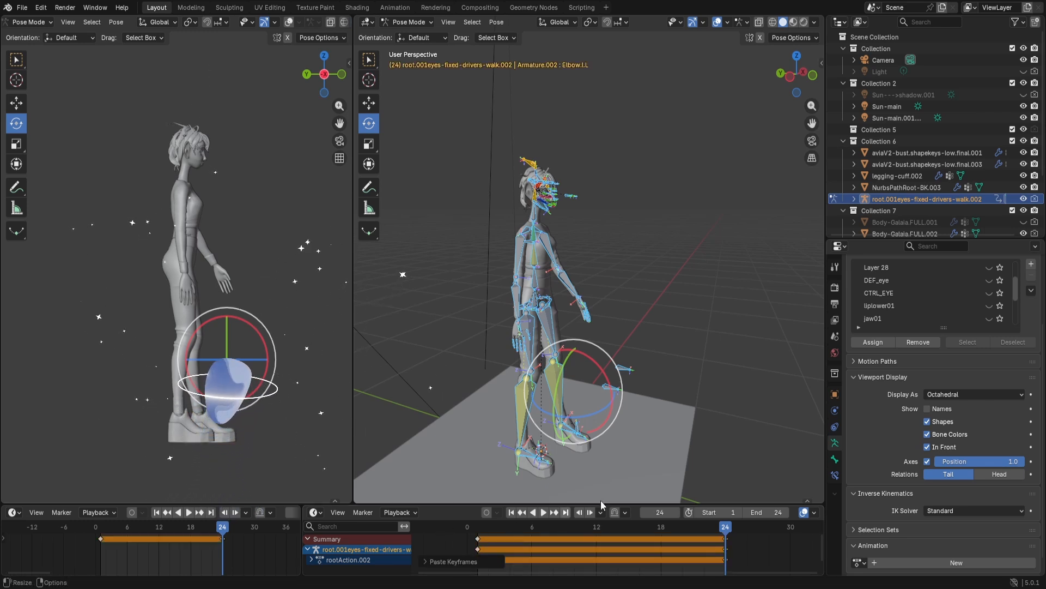
# Paste the copied keyframes flipped at frame 12 to create the mirrored step pose.
pyautogui.click(596, 527)
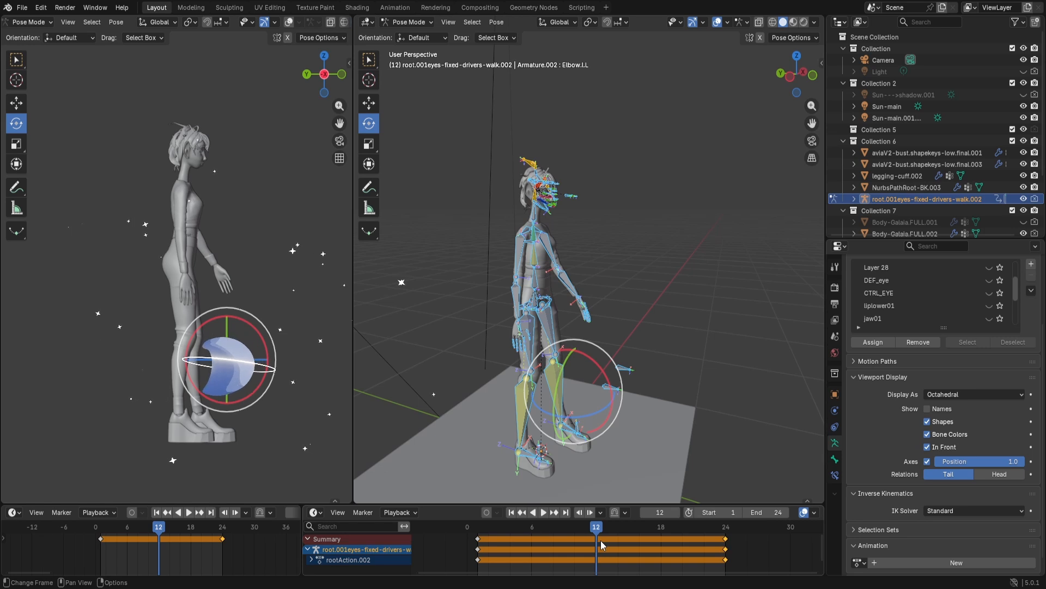
pyautogui.rightClick(601, 545)
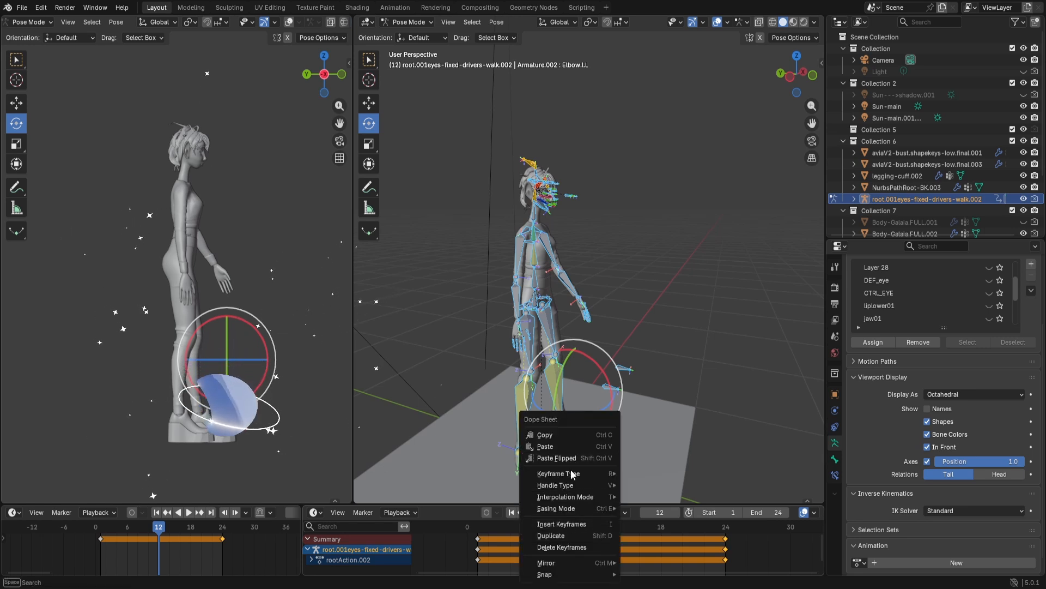
pyautogui.click(559, 457)
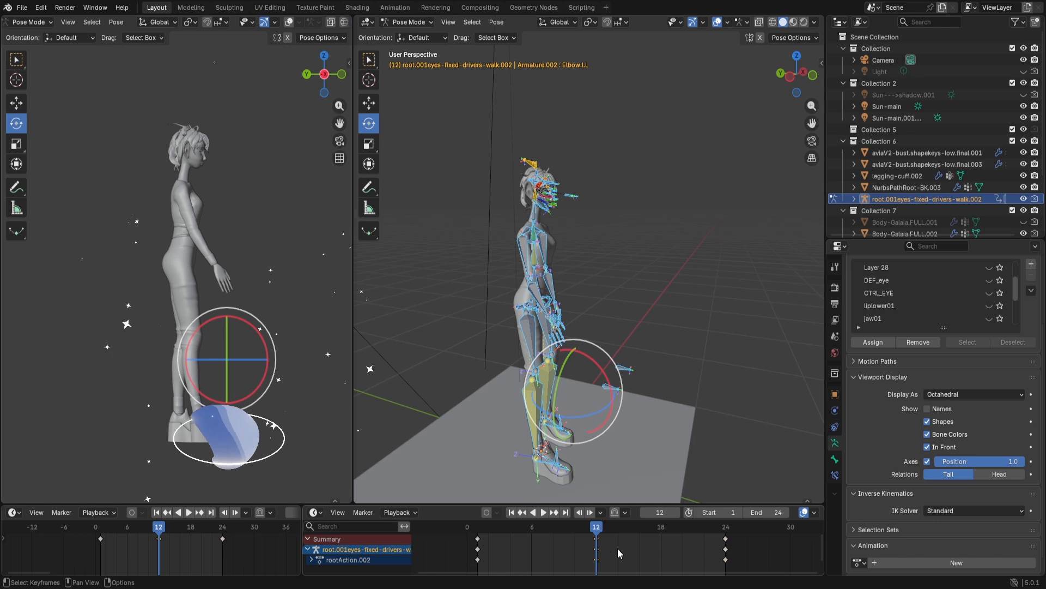
# Play the walk animation and review it in both viewports from an angled perspective.
pyautogui.moveTo(607, 366); pyautogui.dragTo(595, 349, button='middle')
pyautogui.moveTo(267, 305); pyautogui.dragTo(160, 320, button='middle')
pyautogui.press('space')
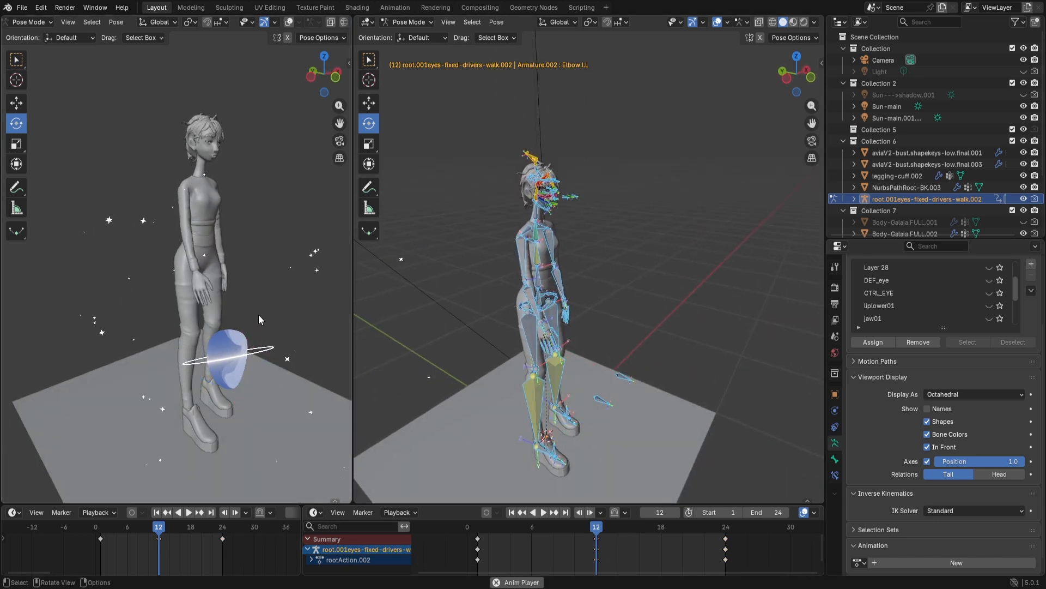
pyautogui.moveTo(258, 315); pyautogui.dragTo(254, 352, button='middle')
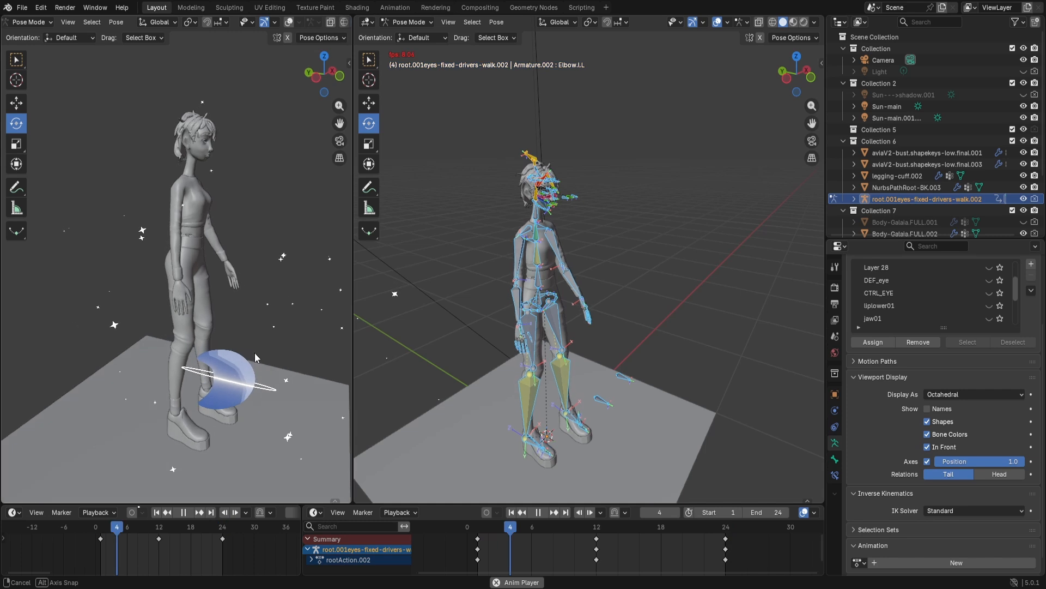
# Review the playing walk animation from several side and angled views in both viewports, ending with playback stopped.
pyautogui.moveTo(339, 123); pyautogui.dragTo(327, 111)
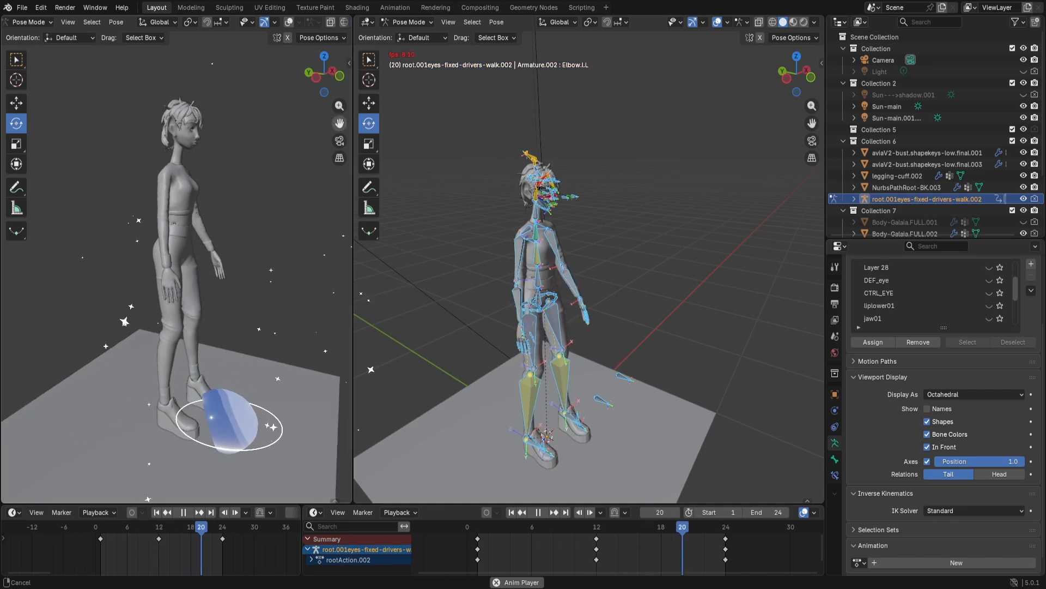
pyautogui.scroll(1, 282, 207)
pyautogui.scroll(-1, 282, 207)
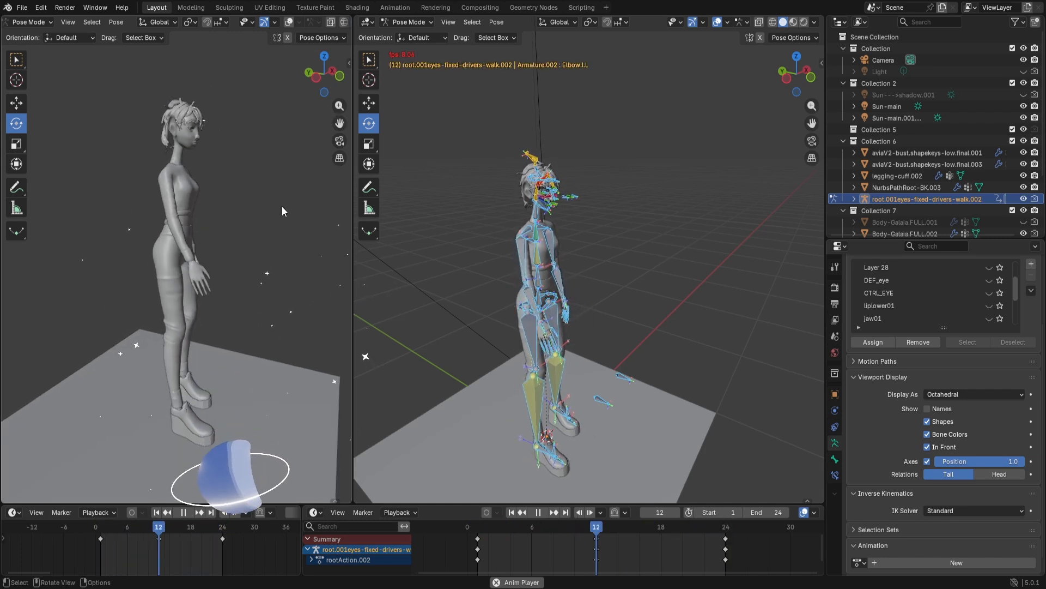
pyautogui.moveTo(338, 123)
pyautogui.mouseDown()
pyautogui.moveTo(335, 133)
pyautogui.moveTo(339, 96)
pyautogui.moveTo(325, 120)
pyautogui.mouseUp()
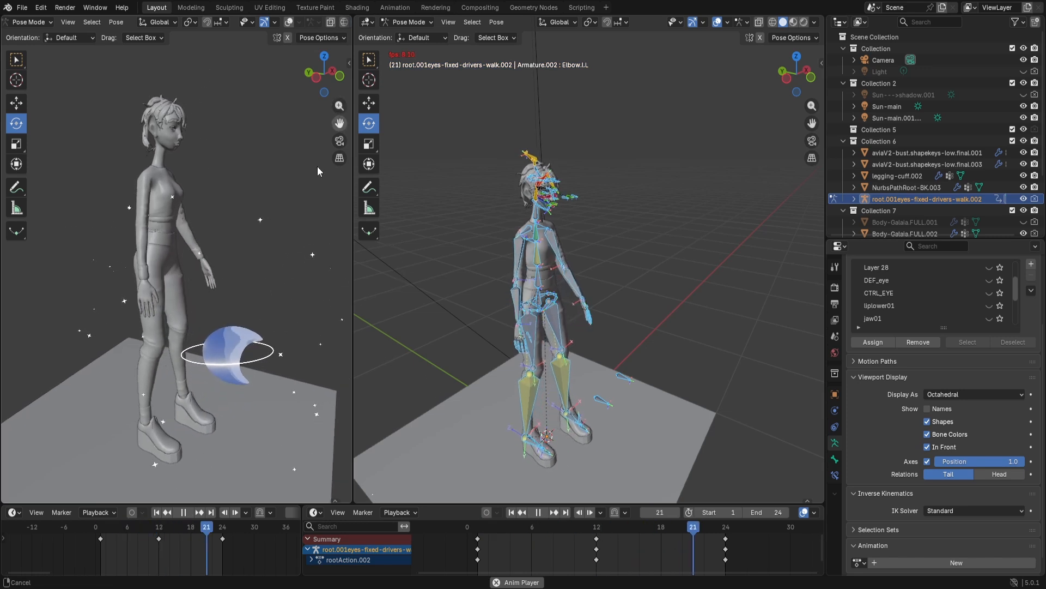
pyautogui.moveTo(256, 261); pyautogui.dragTo(272, 263, button='middle')
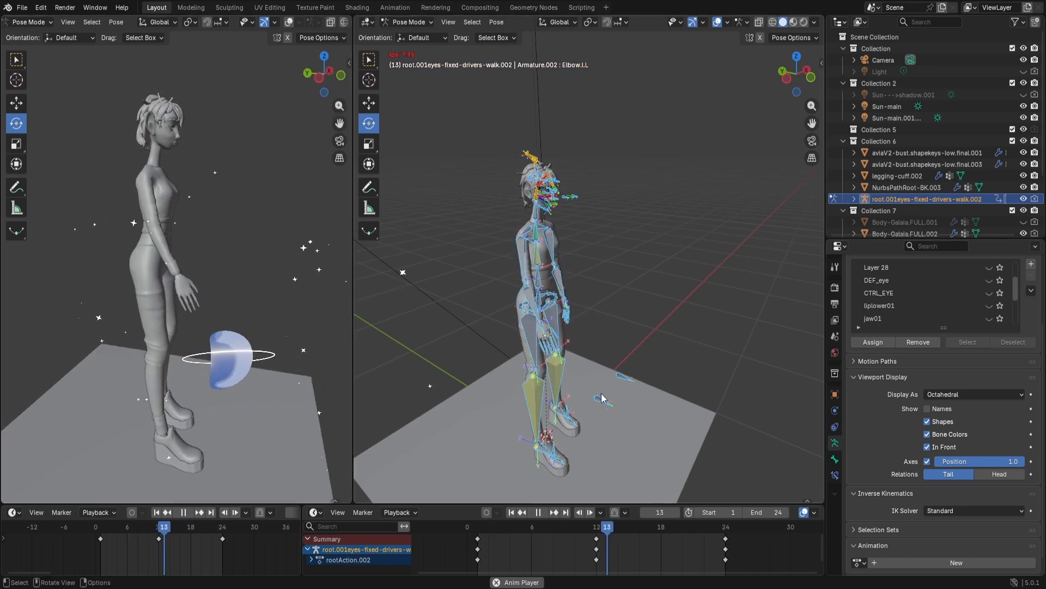
pyautogui.moveTo(602, 398); pyautogui.dragTo(529, 371, button='middle')
pyautogui.press('space')
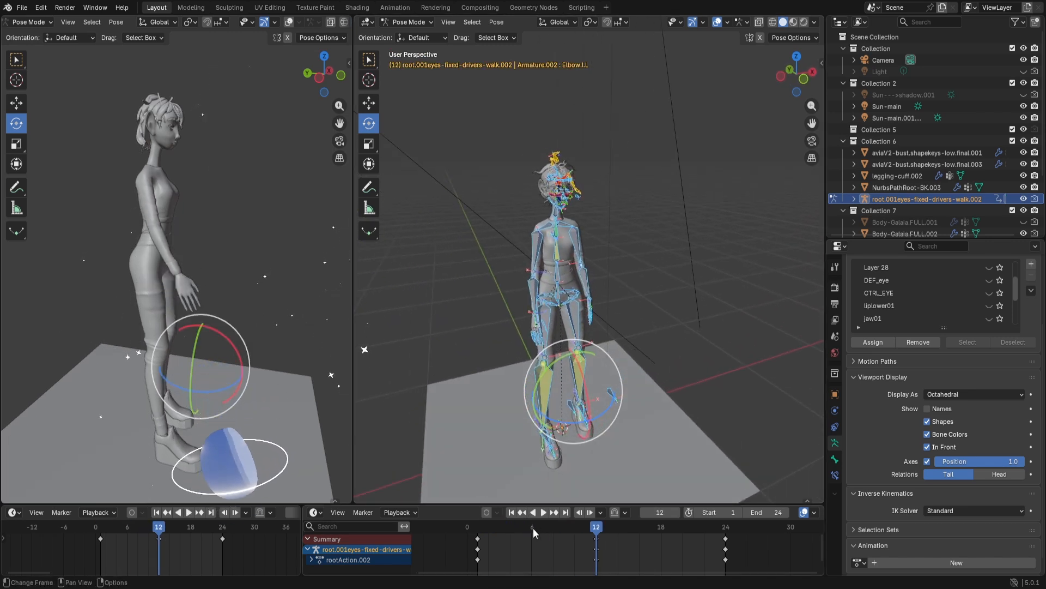
# At frame 6, select the right foot's ball_r bone and move it upward to lift the foot.
pyautogui.click(533, 528)
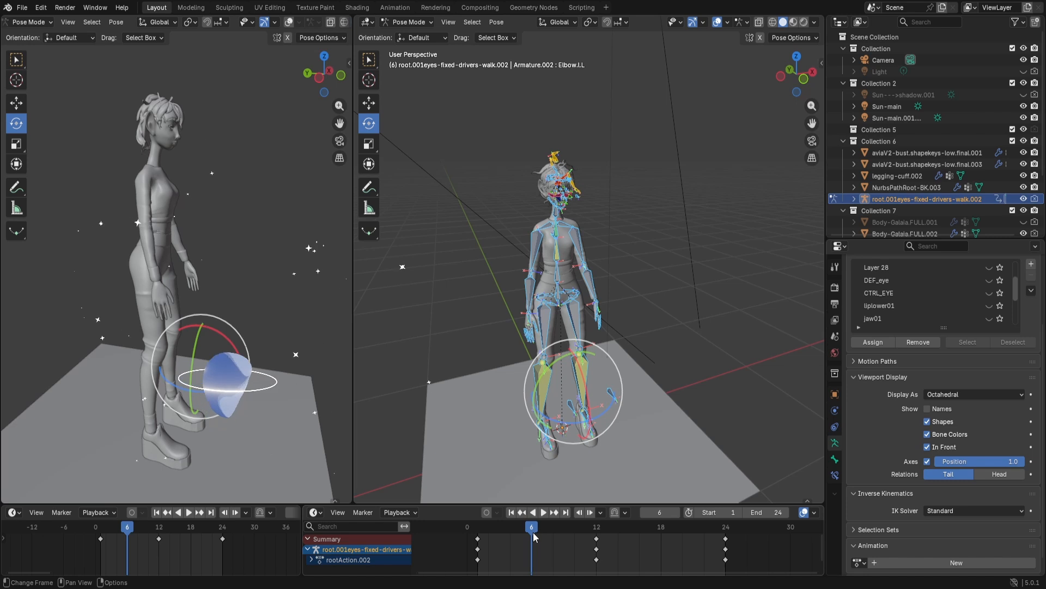
pyautogui.moveTo(532, 404); pyautogui.dragTo(610, 362, button='middle')
pyautogui.click(562, 420)
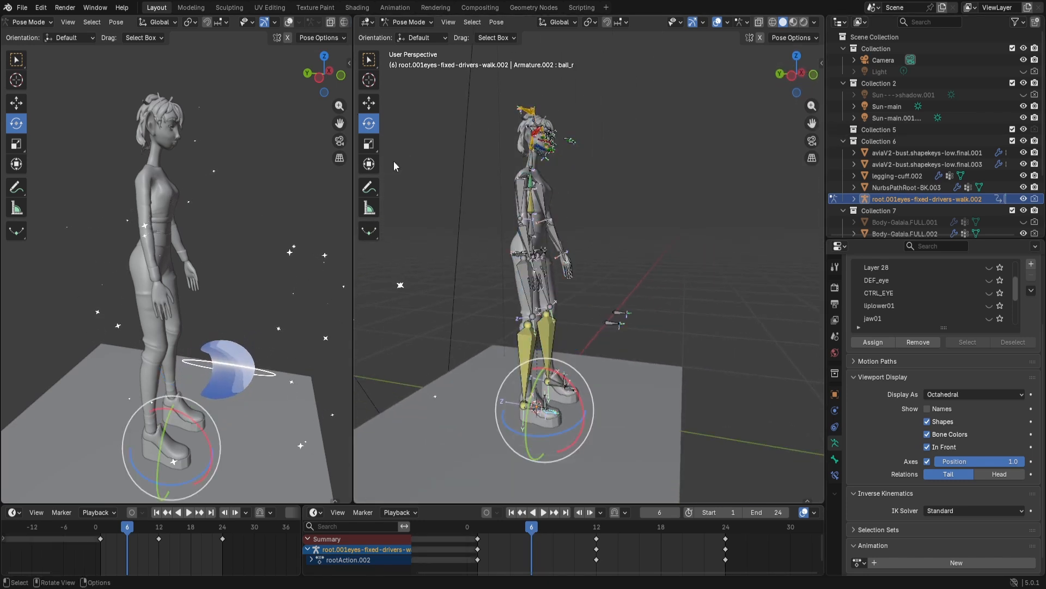
pyautogui.click(370, 104)
pyautogui.moveTo(547, 378); pyautogui.dragTo(548, 349)
# Rotate the lifted right foot bone to tilt the foot at frame 6 and raise it slightly more.
pyautogui.click(374, 127)
pyautogui.moveTo(648, 406); pyautogui.dragTo(565, 381, button='middle')
pyautogui.moveTo(554, 380); pyautogui.dragTo(554, 391)
pyautogui.moveTo(561, 390); pyautogui.dragTo(639, 376, button='middle')
pyautogui.click(373, 105)
pyautogui.moveTo(545, 356); pyautogui.dragTo(546, 349)
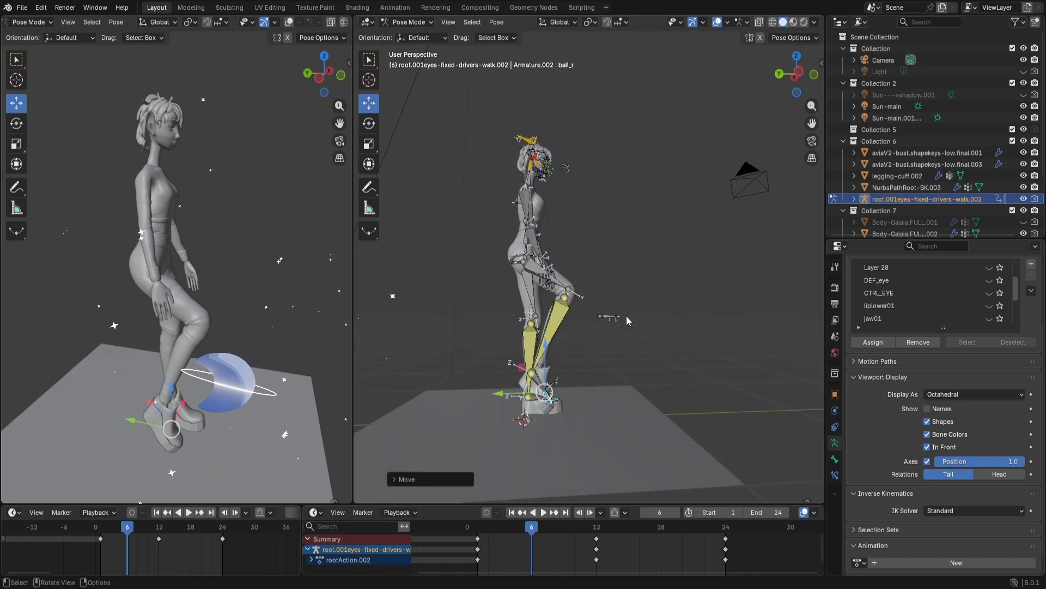
# Select all bones and insert a keyframe for the raised right foot pose at frame 6.
pyautogui.moveTo(546, 349); pyautogui.dragTo(611, 343, button='middle')
pyautogui.press('a')
pyautogui.rightClick(509, 321)
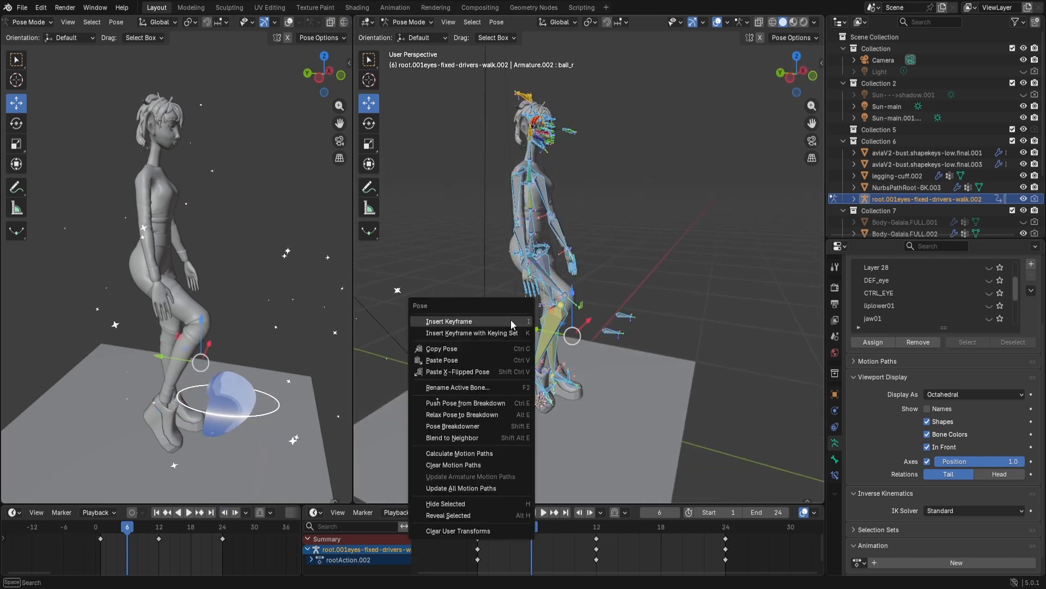
pyautogui.click(511, 321)
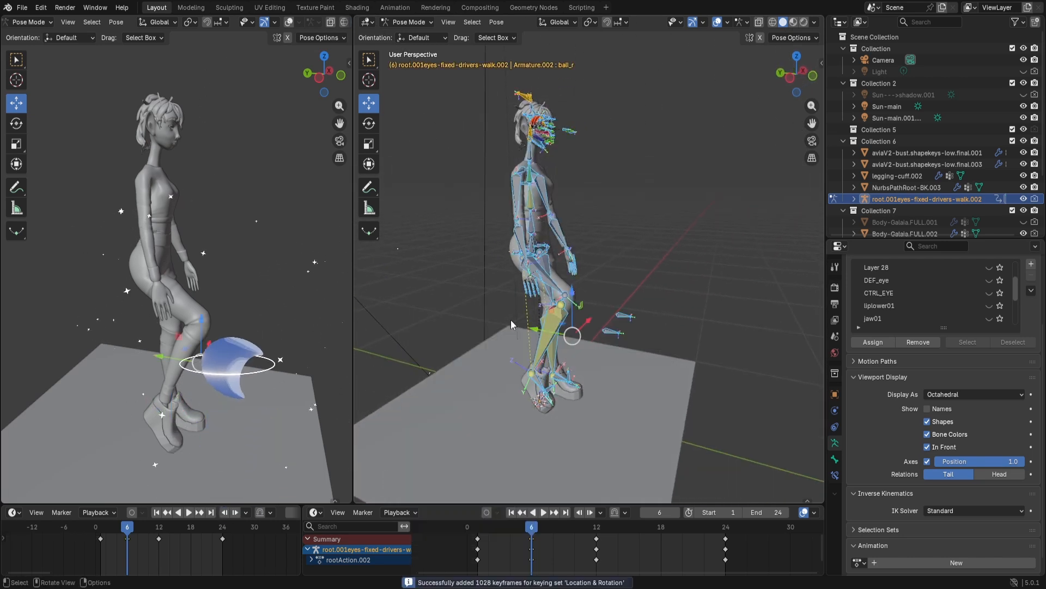
# Scrub the motion to frame 18, then select the left foot's ball_l bone and move it to lift the foot.
pyautogui.click(660, 533)
pyautogui.moveTo(701, 413); pyautogui.dragTo(609, 403, button='middle')
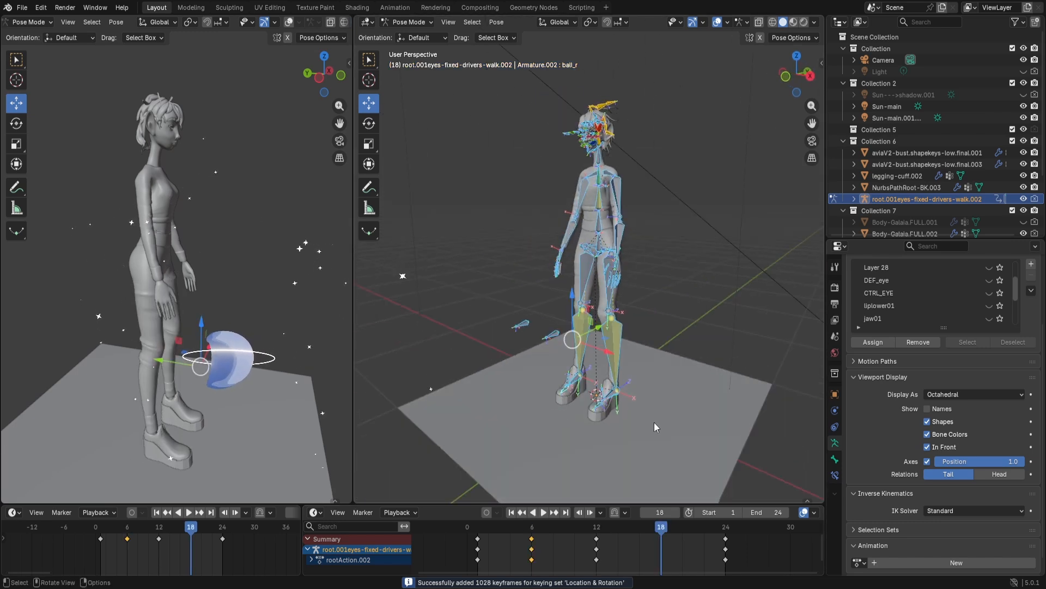
pyautogui.click(598, 531)
pyautogui.moveTo(603, 532); pyautogui.dragTo(666, 532)
pyautogui.moveTo(591, 402); pyautogui.dragTo(562, 425, button='middle')
pyautogui.moveTo(603, 373); pyautogui.dragTo(575, 376)
# Rotate the lifted left foot bone to point the toes downward, keeping the Default transform orientation.
pyautogui.click(370, 129)
pyautogui.moveTo(575, 376); pyautogui.dragTo(614, 404, button='middle')
pyautogui.scroll(3, 695, 454)
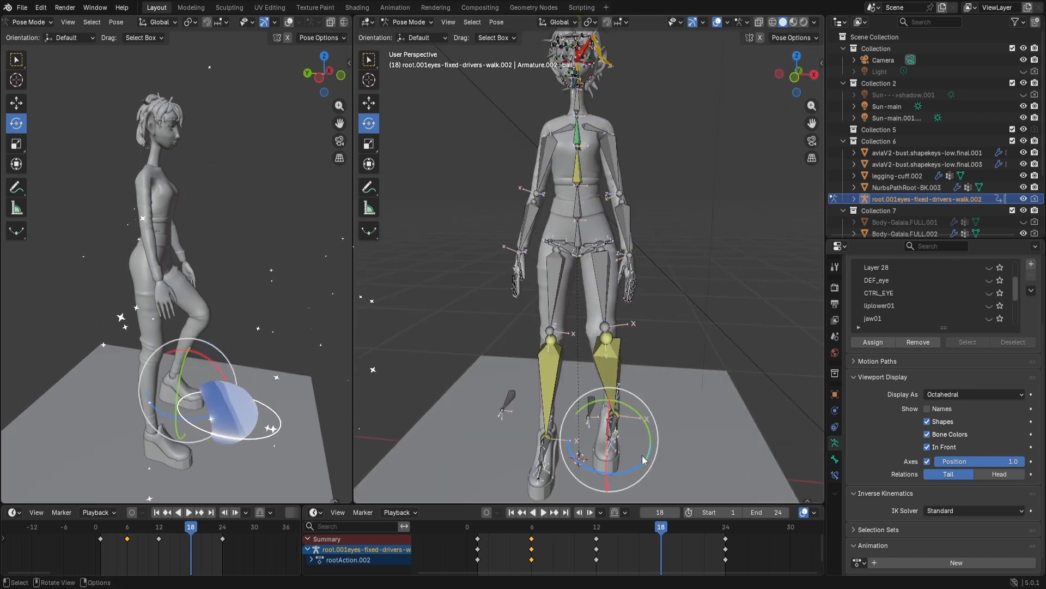
pyautogui.moveTo(609, 444); pyautogui.dragTo(606, 459)
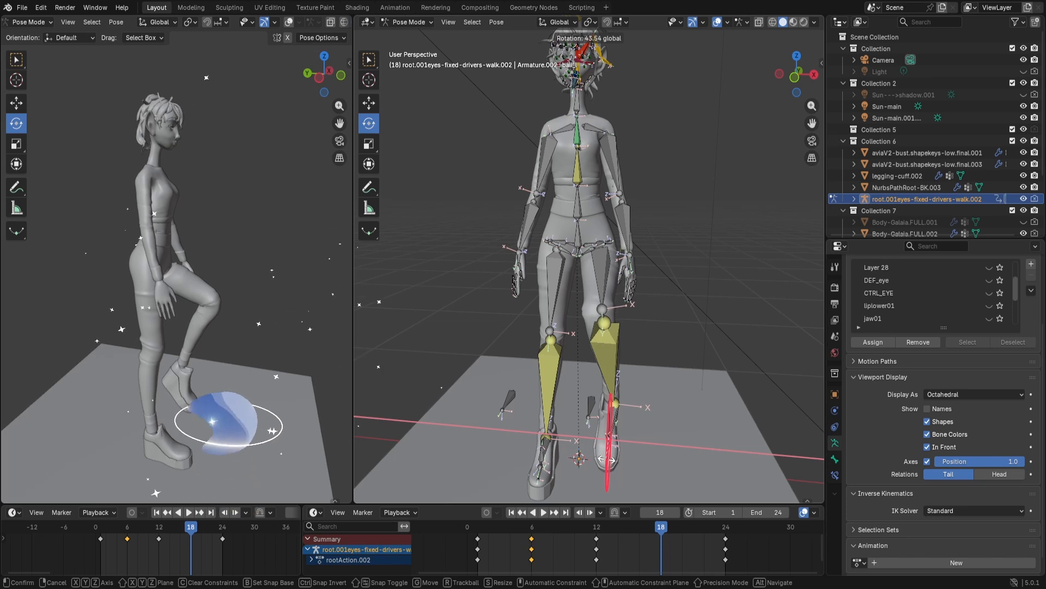
pyautogui.moveTo(607, 459); pyautogui.dragTo(607, 459)
pyautogui.scroll(-3, 591, 410)
pyautogui.scroll(4, 604, 393)
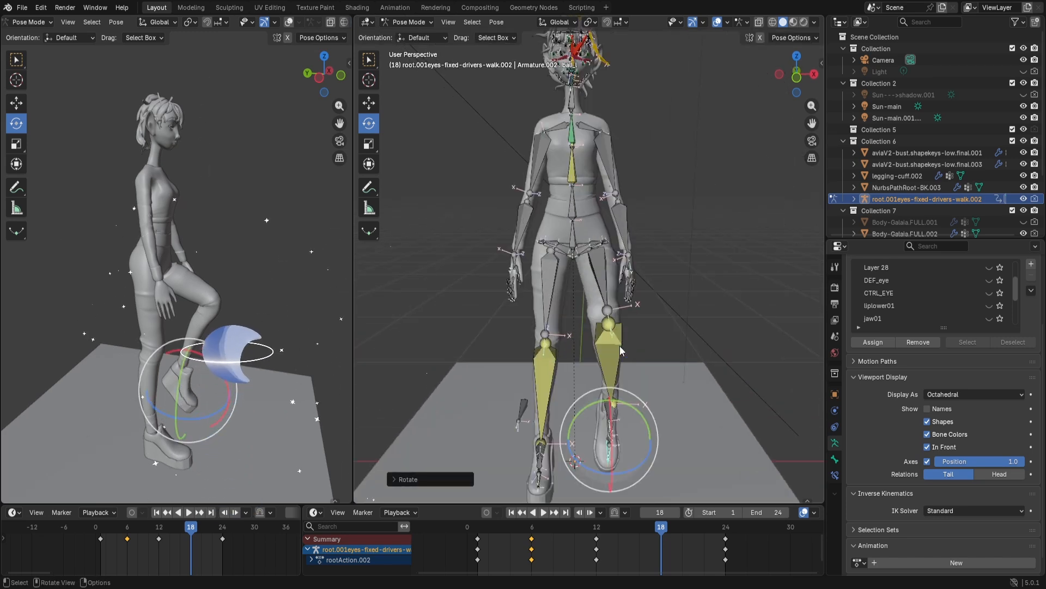
pyautogui.click(421, 37)
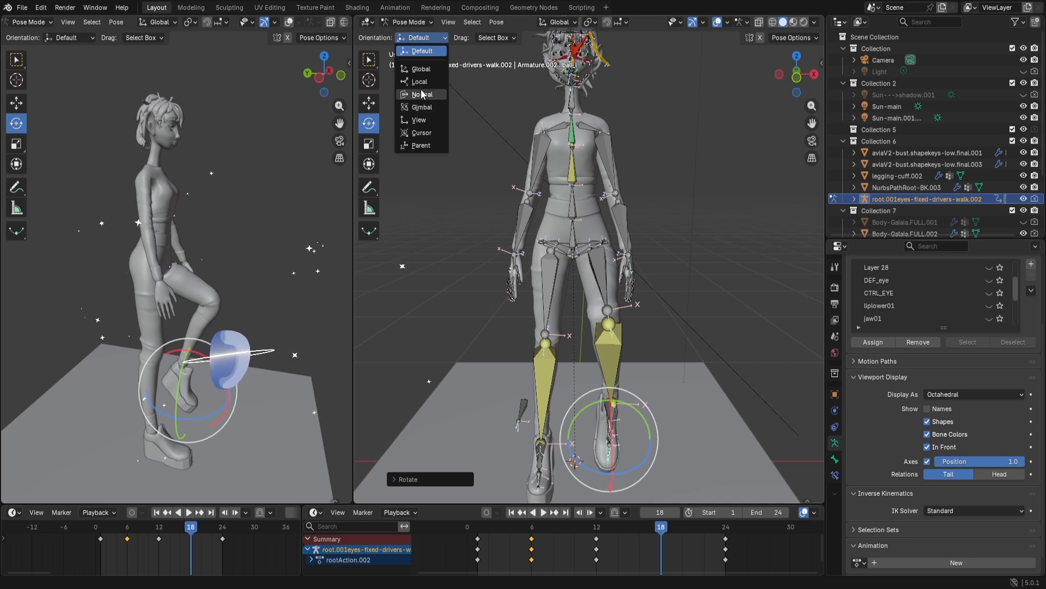
pyautogui.click(419, 51)
# Select all bones and insert a keyframe for the raised left foot pose at frame 18.
pyautogui.rightClick(623, 381)
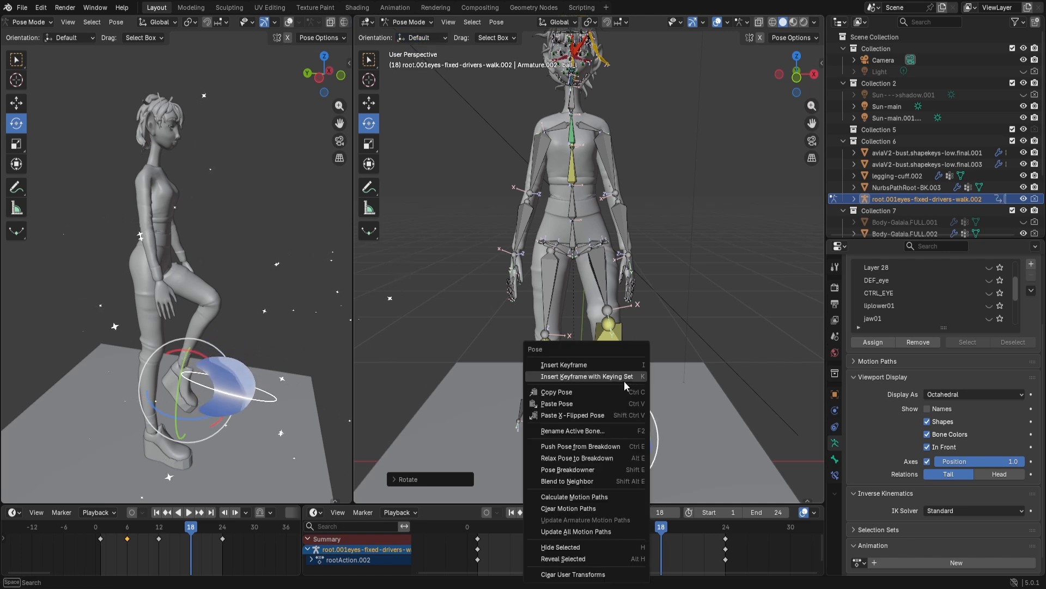
pyautogui.press('a')
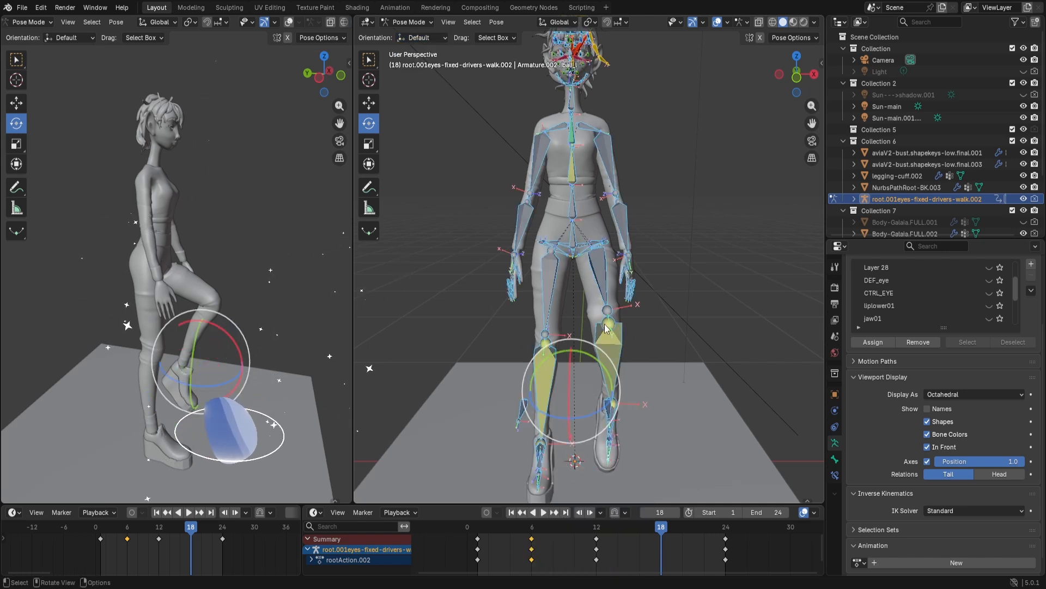
pyautogui.rightClick(589, 312)
pyautogui.click(568, 326)
pyautogui.scroll(-3, 655, 358)
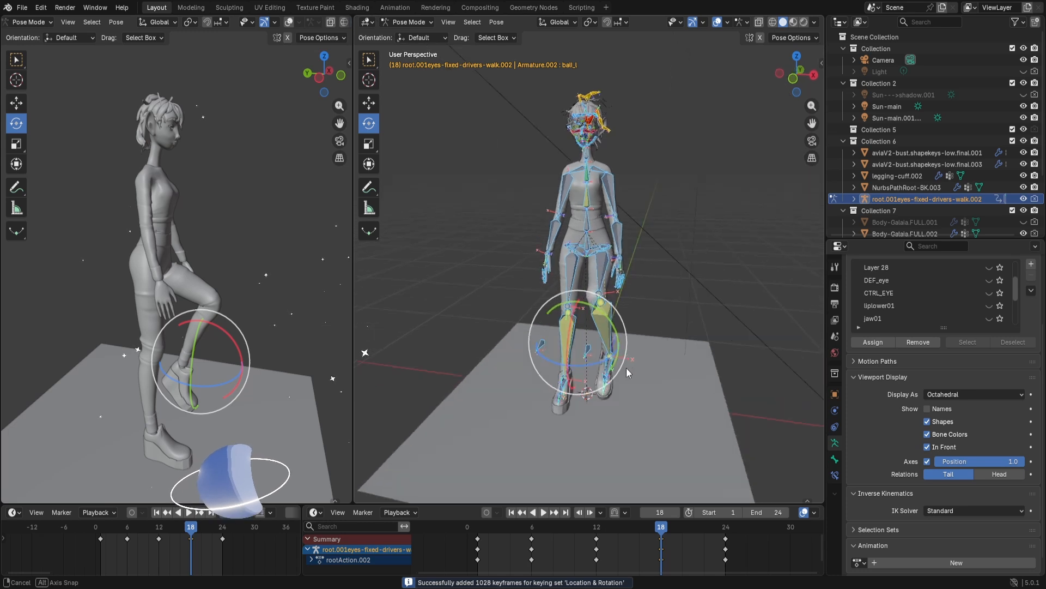
# Play the walk with the new lifted-foot poses and review it from the front in both viewports.
pyautogui.press('space')
pyautogui.moveTo(256, 339); pyautogui.dragTo(282, 342, button='middle')
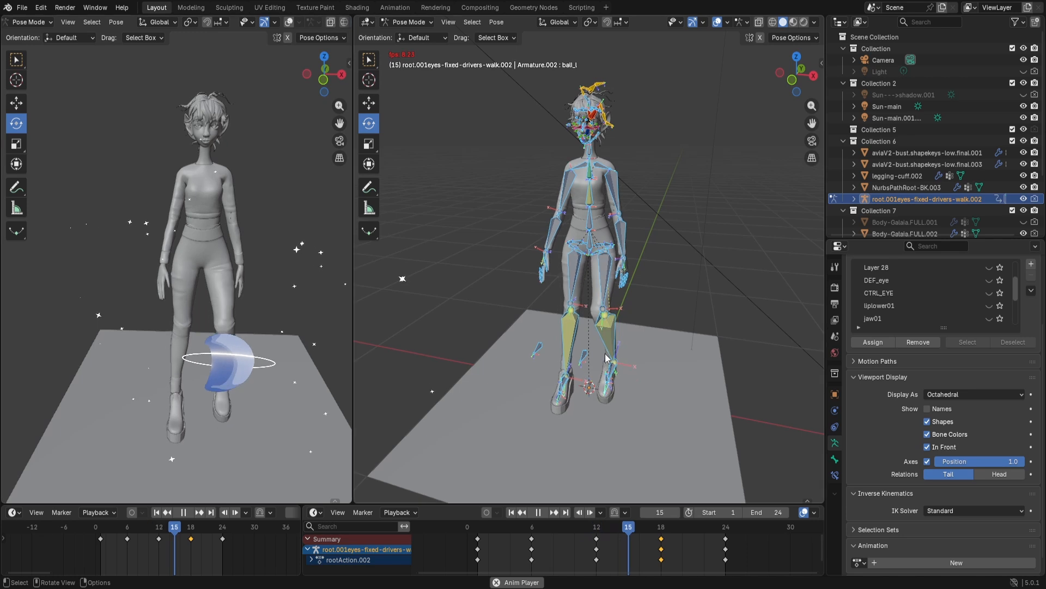
pyautogui.moveTo(619, 333); pyautogui.dragTo(592, 398, button='middle')
pyautogui.press('space')
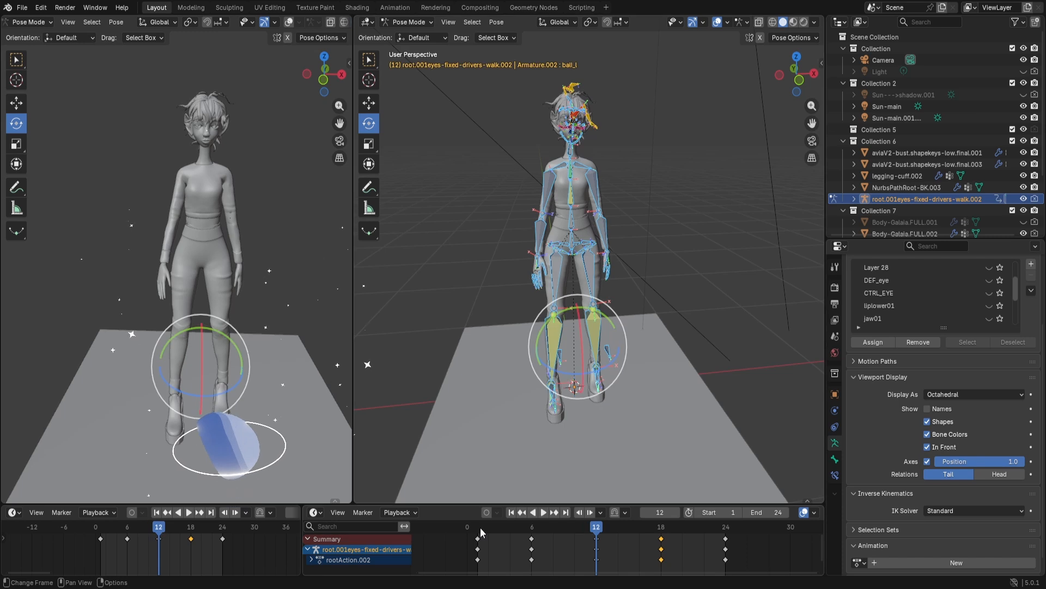
# Compare the poses at frames 1 and 7 from the side, then replay the walk from frame 1 in a front view.
pyautogui.click(478, 533)
pyautogui.moveTo(240, 354); pyautogui.dragTo(281, 352, button='middle')
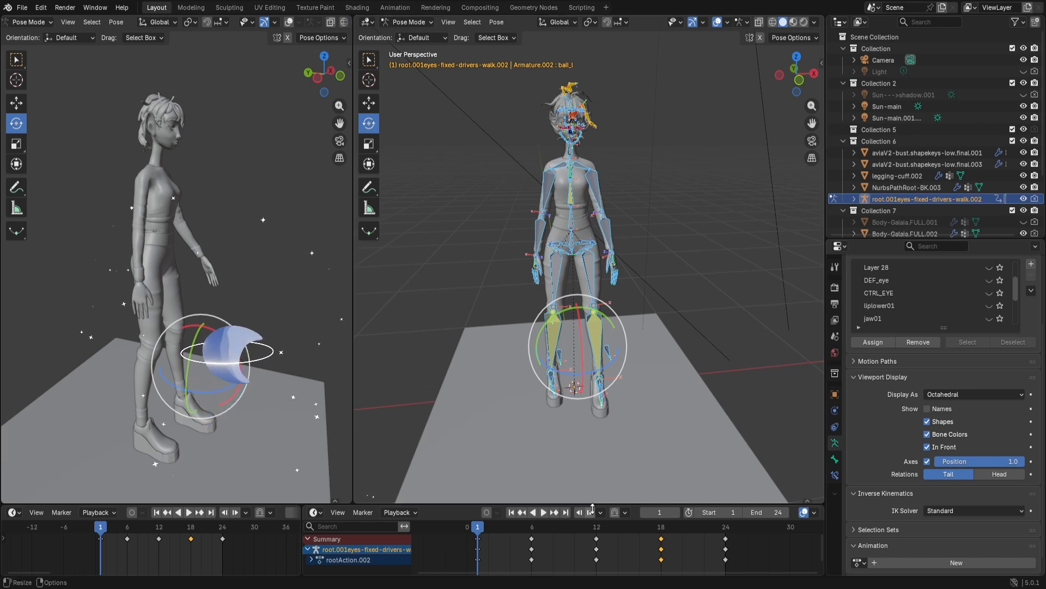
pyautogui.click(542, 526)
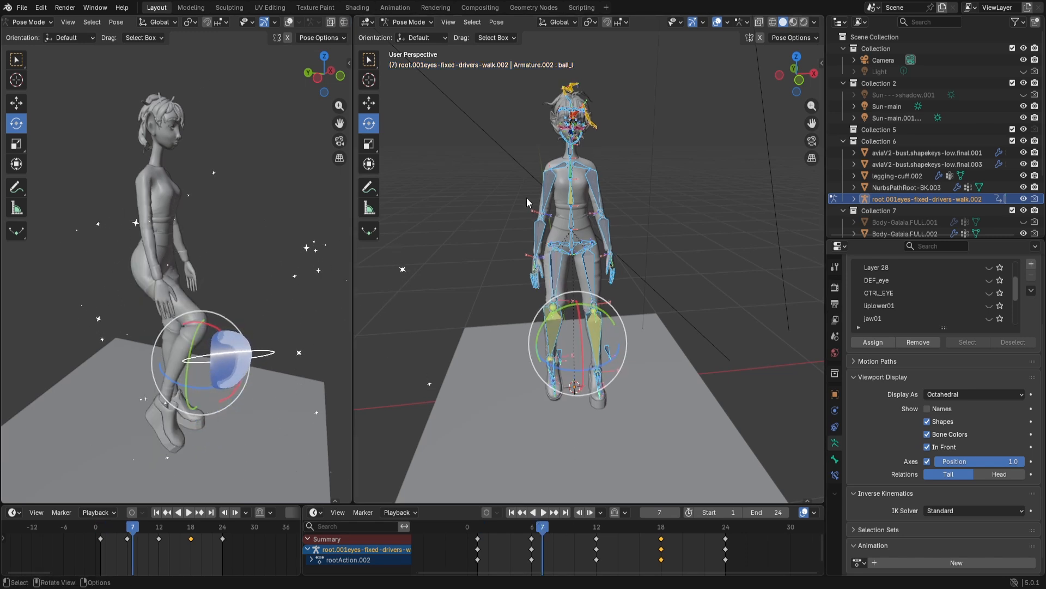
pyautogui.click(479, 535)
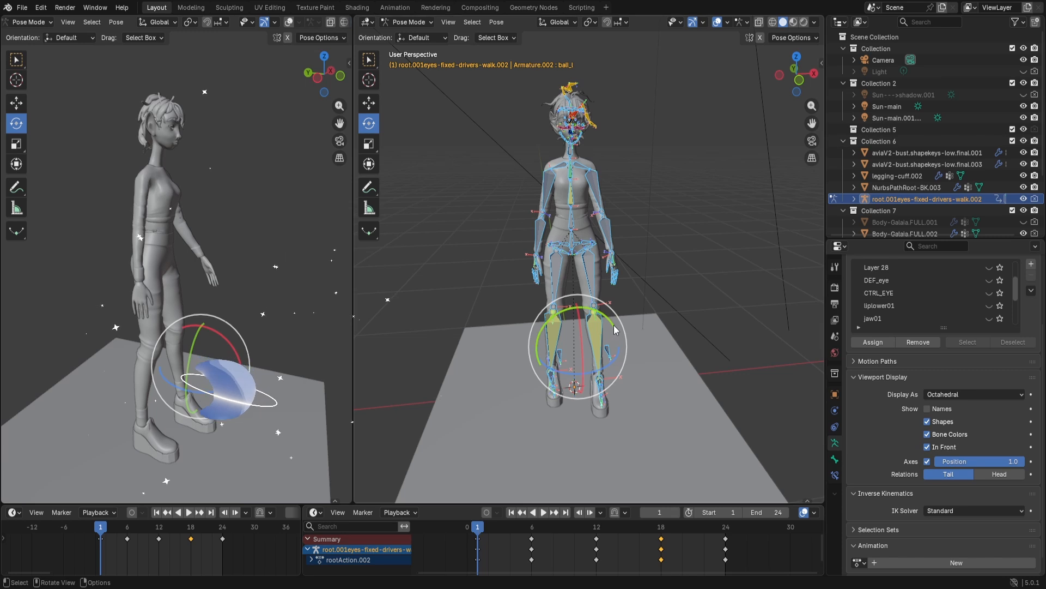
pyautogui.press('space')
pyautogui.moveTo(198, 323); pyautogui.dragTo(133, 331, button='middle')
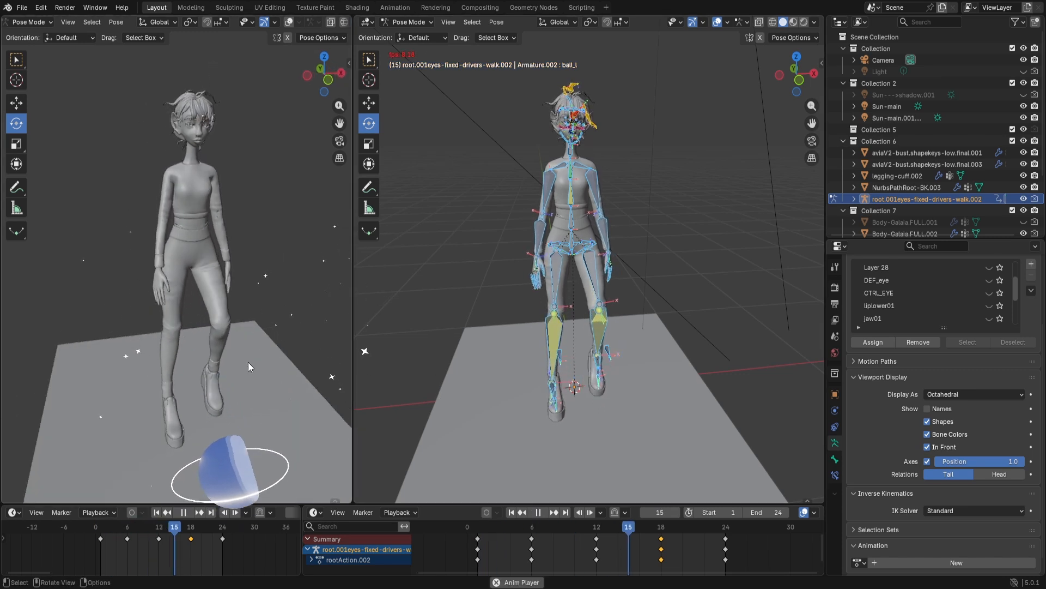
pyautogui.press('Escape')
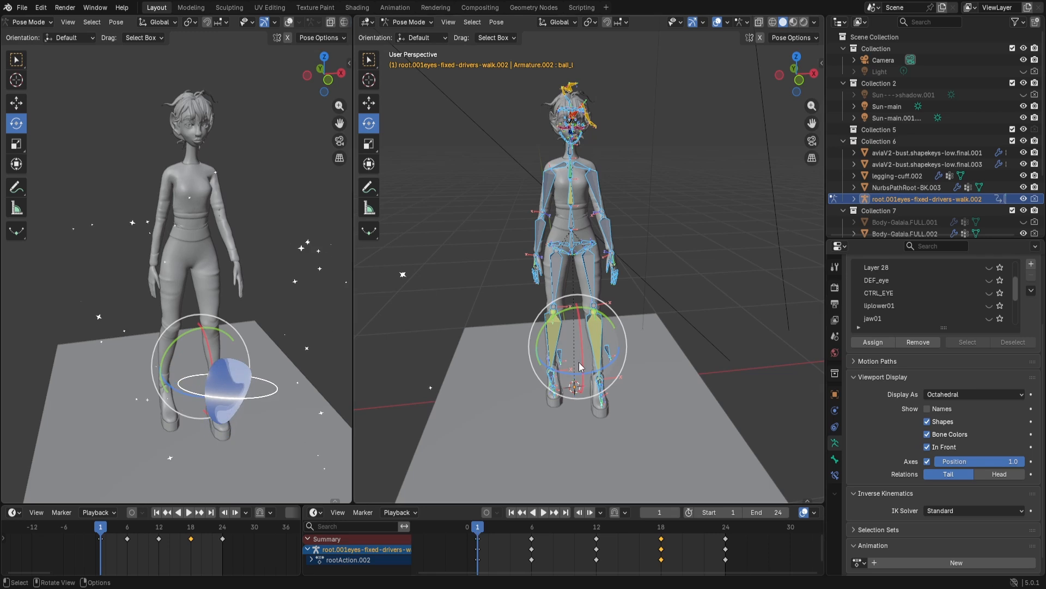
# Move the pelvis bone slightly down at frame 1 and insert a keyframe for it.
pyautogui.click(577, 251)
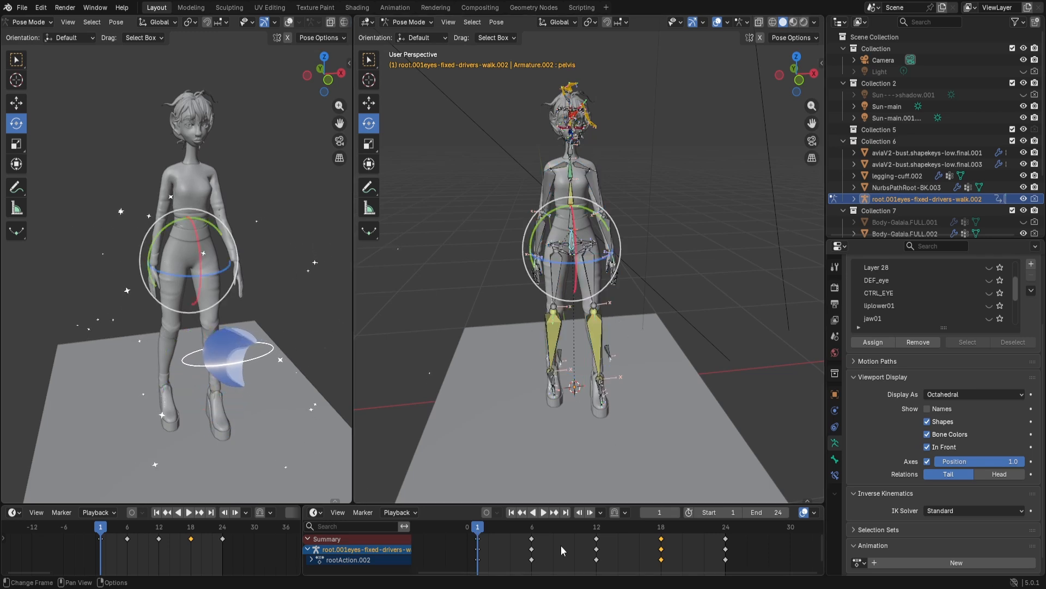
pyautogui.click(369, 103)
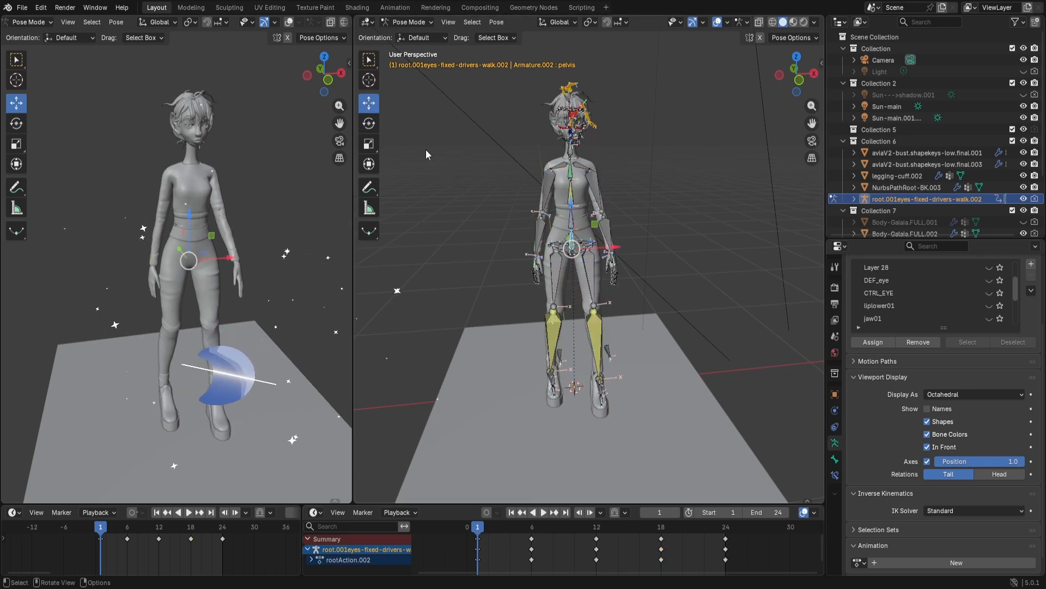
pyautogui.moveTo(575, 206); pyautogui.dragTo(573, 211)
pyautogui.rightClick(573, 211)
pyautogui.click(574, 208)
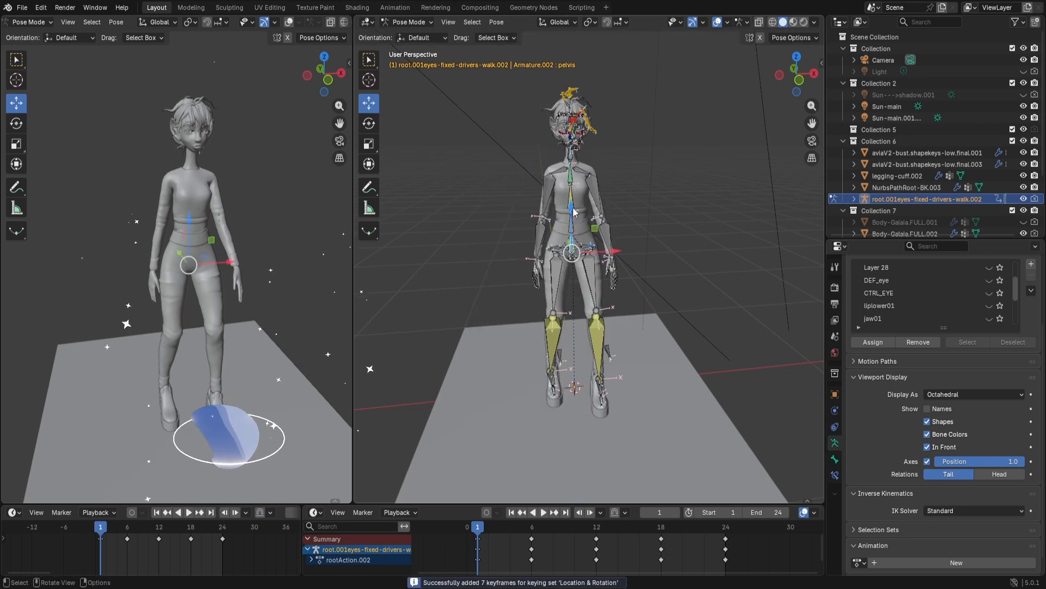
# Check the pelvis motion in playback, then copy the pelvis keyframe from frame 1 and paste it at frame 24.
pyautogui.press('space')
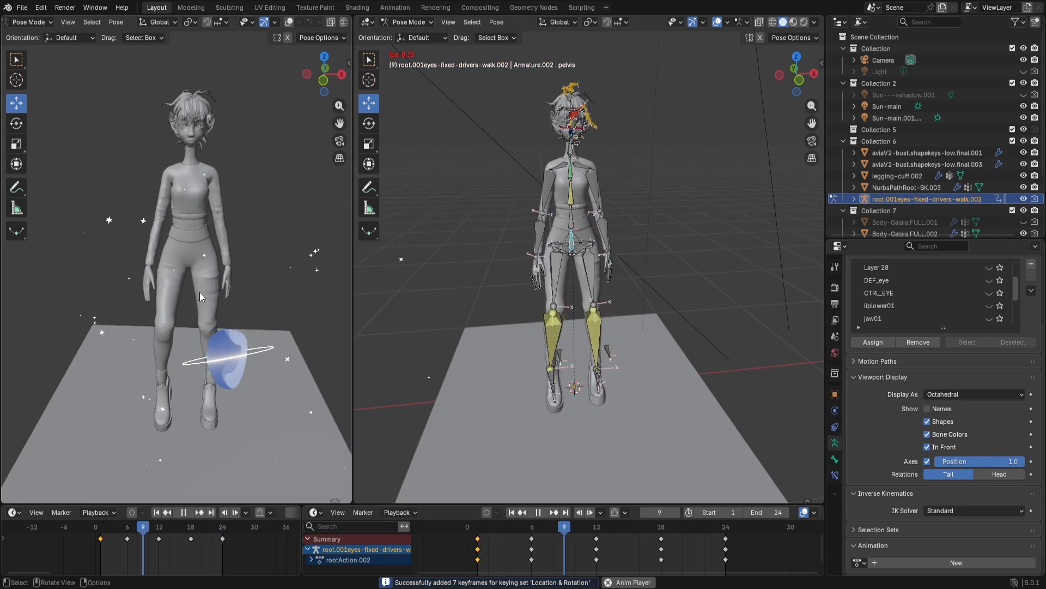
pyautogui.press('space')
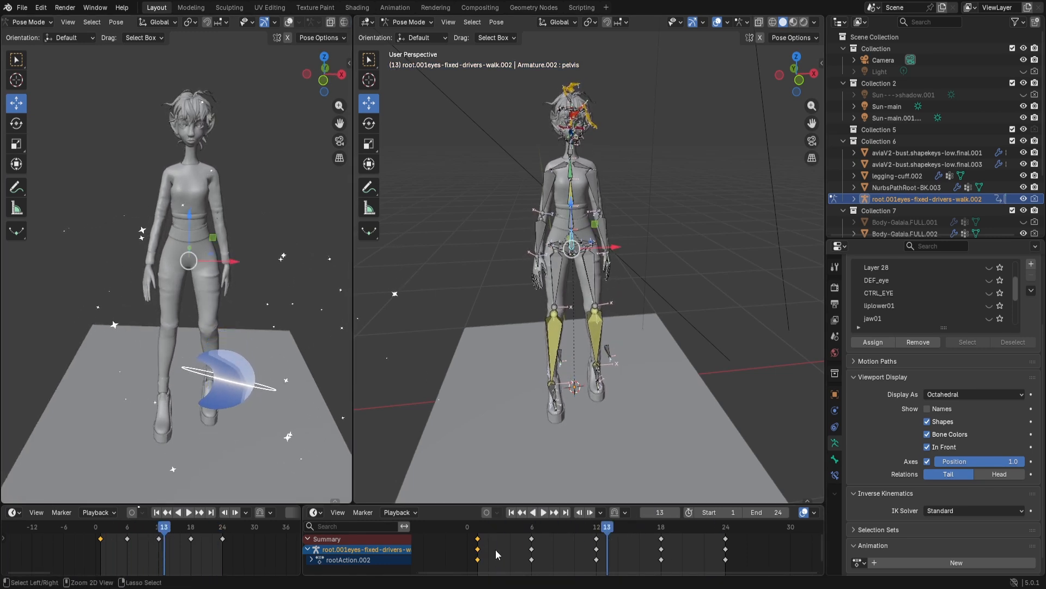
pyautogui.click(727, 535)
pyautogui.hotkey('ctrl', 'v')
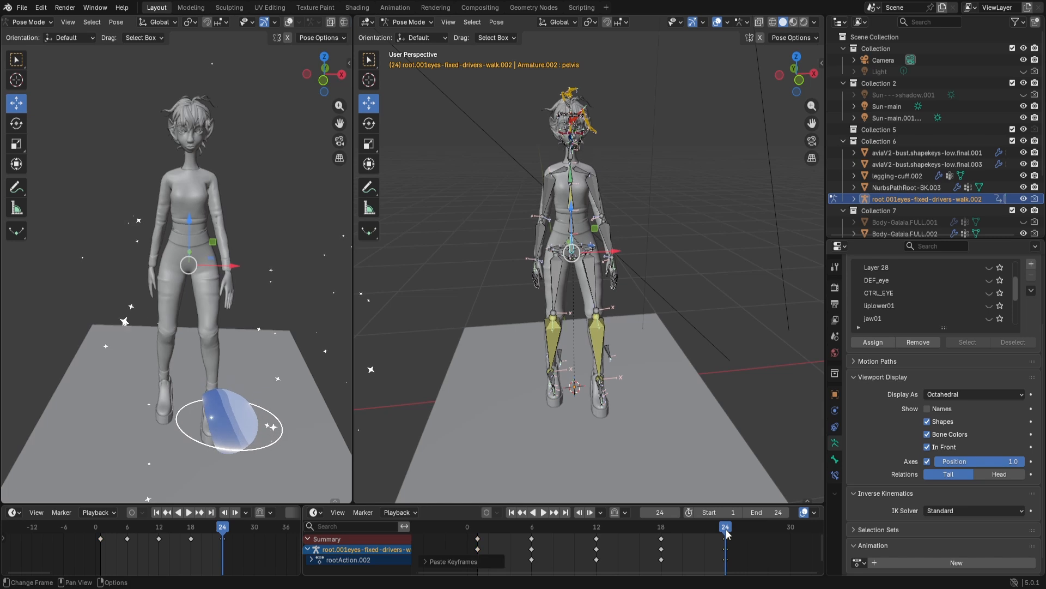
# Play the updated loop, stop at frame 12, and switch the mesh-only viewport to an orthographic side view.
pyautogui.press('space')
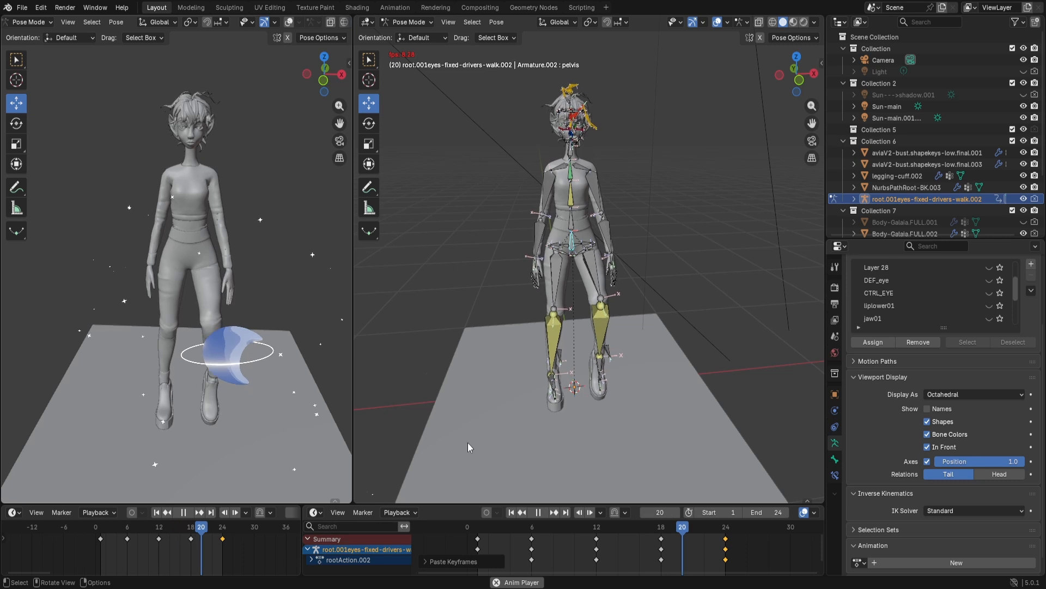
pyautogui.press('space')
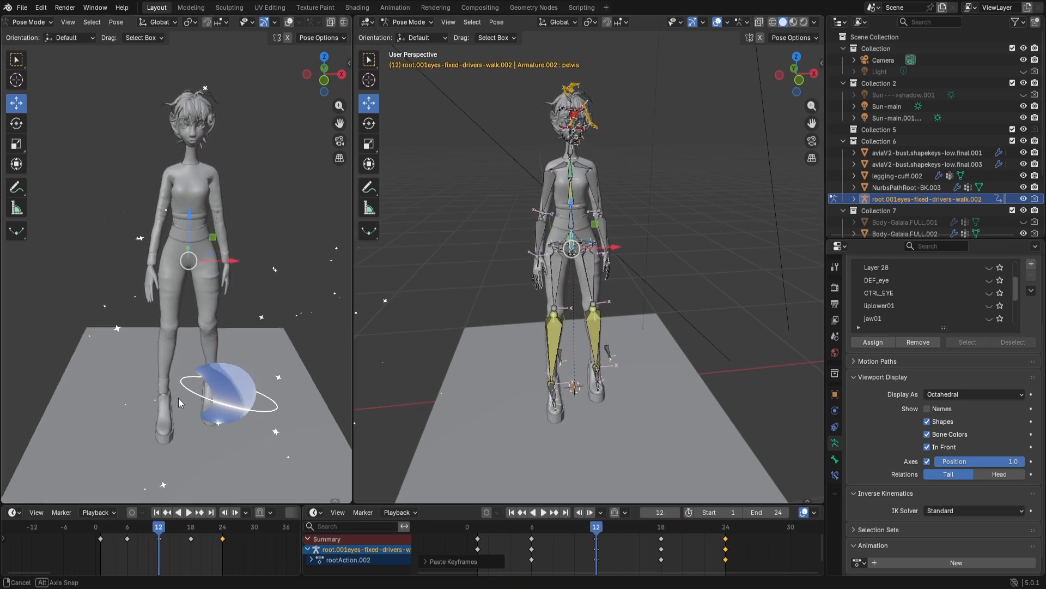
pyautogui.moveTo(178, 398); pyautogui.dragTo(322, 382, button='middle')
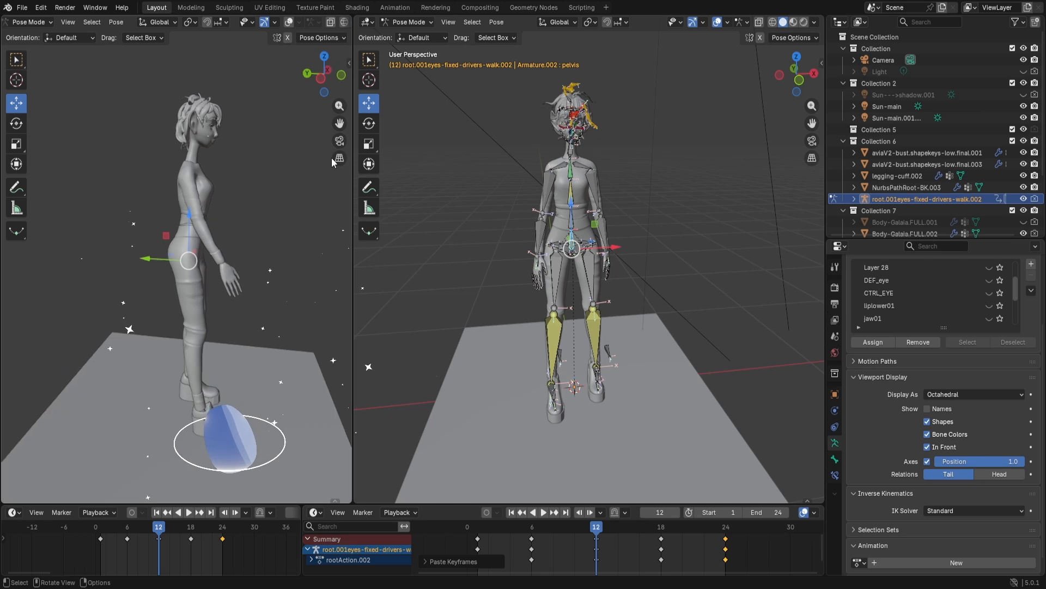
pyautogui.click(341, 74)
pyautogui.click(339, 76)
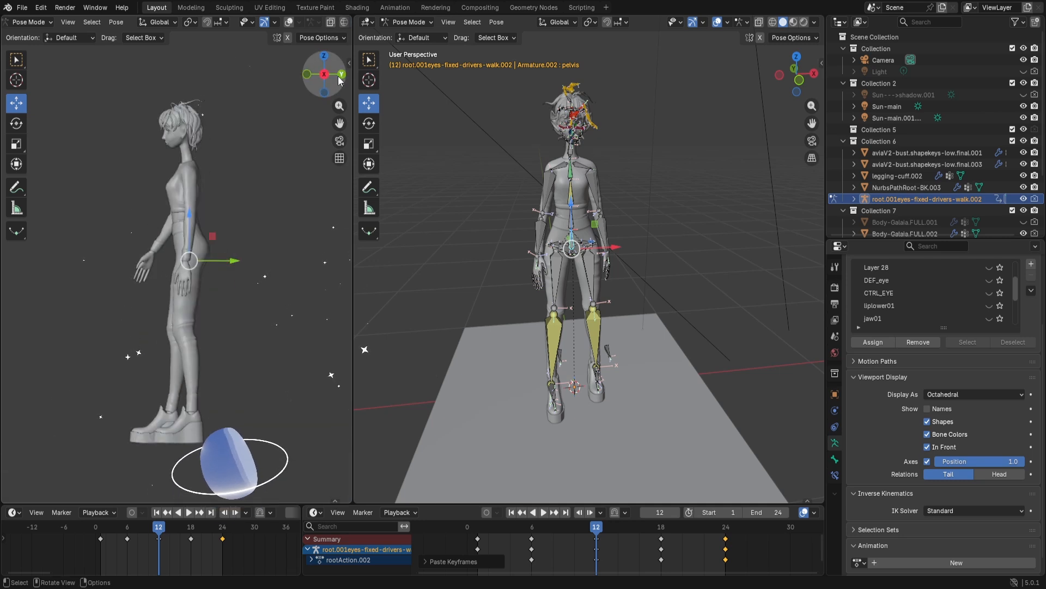
# From the side view, move the pelvis bone slightly down at frame 12 and insert a keyframe for it.
pyautogui.click(339, 76)
pyautogui.click(339, 77)
pyautogui.moveTo(188, 217); pyautogui.dragTo(188, 223)
pyautogui.rightClick(188, 223)
pyautogui.click(189, 223)
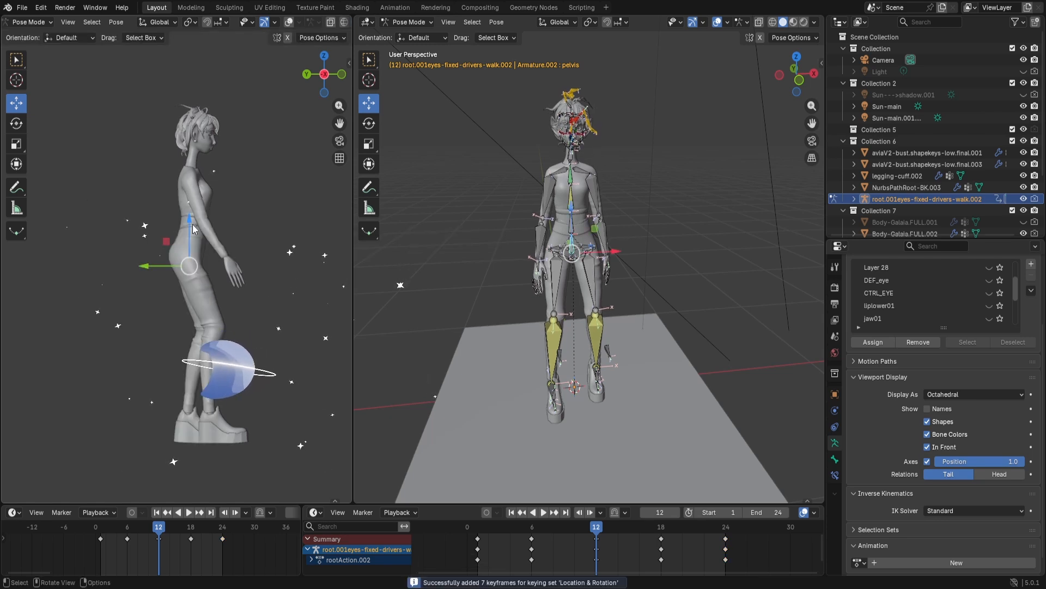
# Play the loop in a front view to check the pelvis motion, stop at frame 24, and deselect all bones.
pyautogui.moveTo(301, 290); pyautogui.dragTo(181, 318, button='middle')
pyautogui.press('space')
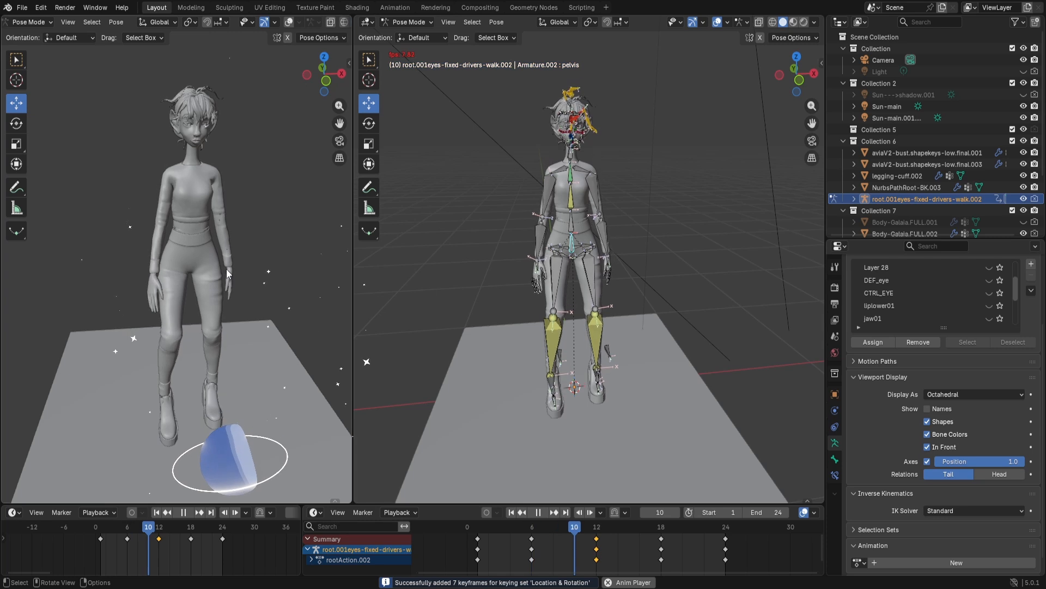
pyautogui.moveTo(236, 283); pyautogui.dragTo(218, 283, button='middle')
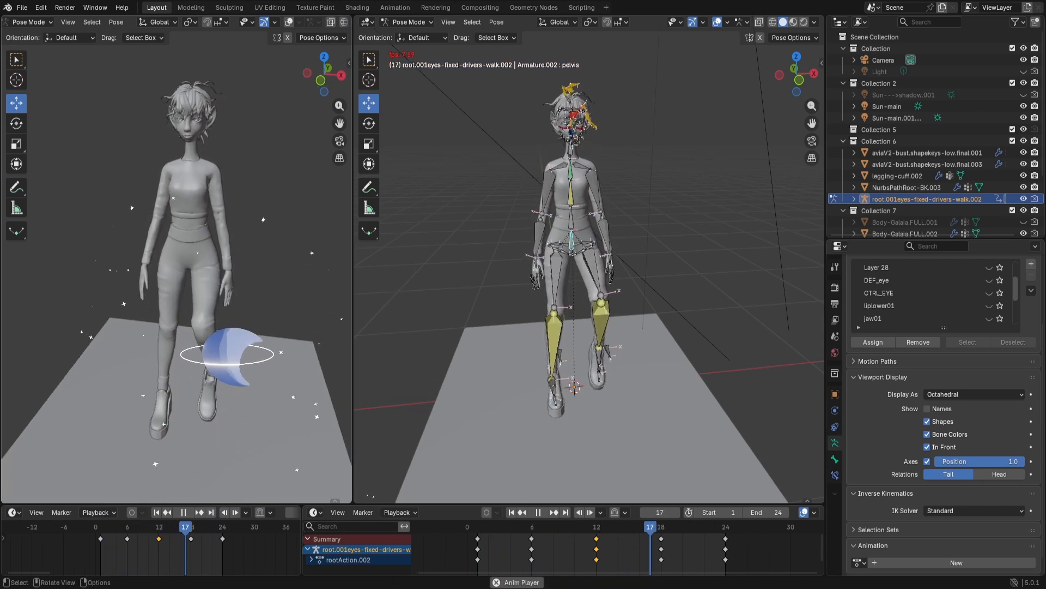
pyautogui.press('space')
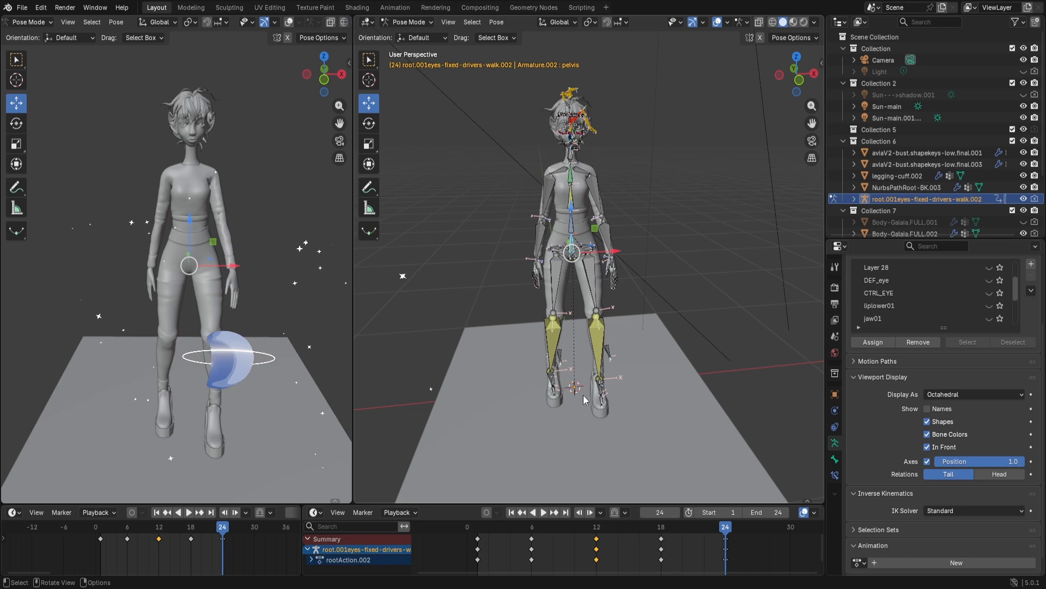
pyautogui.click(670, 284)
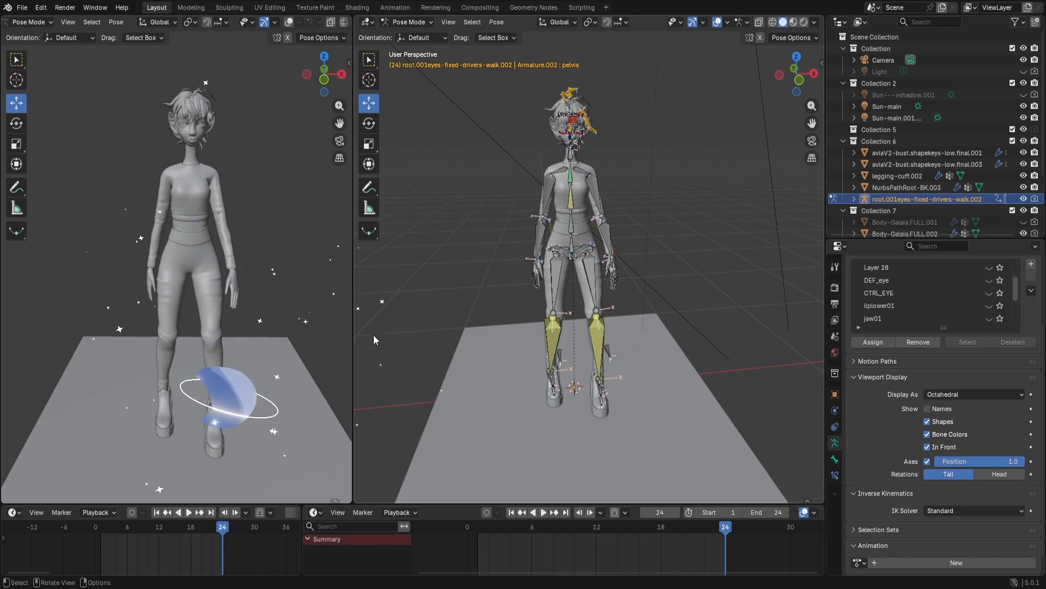
# Examine the pose at frame 24 from the side and from the front in the mesh-only viewport.
pyautogui.moveTo(266, 309); pyautogui.dragTo(261, 339, button='middle')
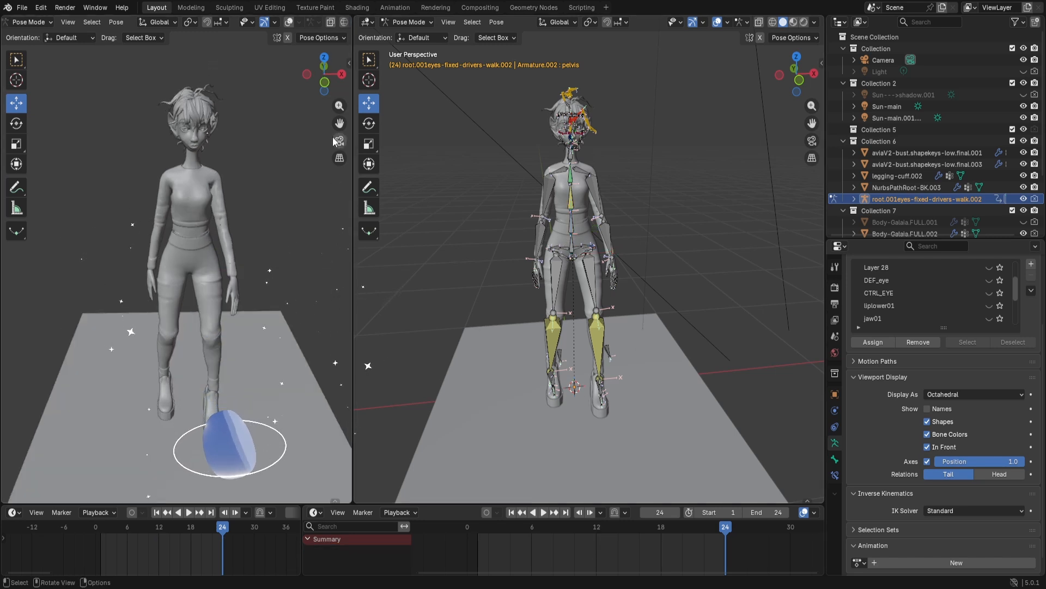
pyautogui.click(340, 78)
pyautogui.click(340, 78)
pyautogui.click(340, 78)
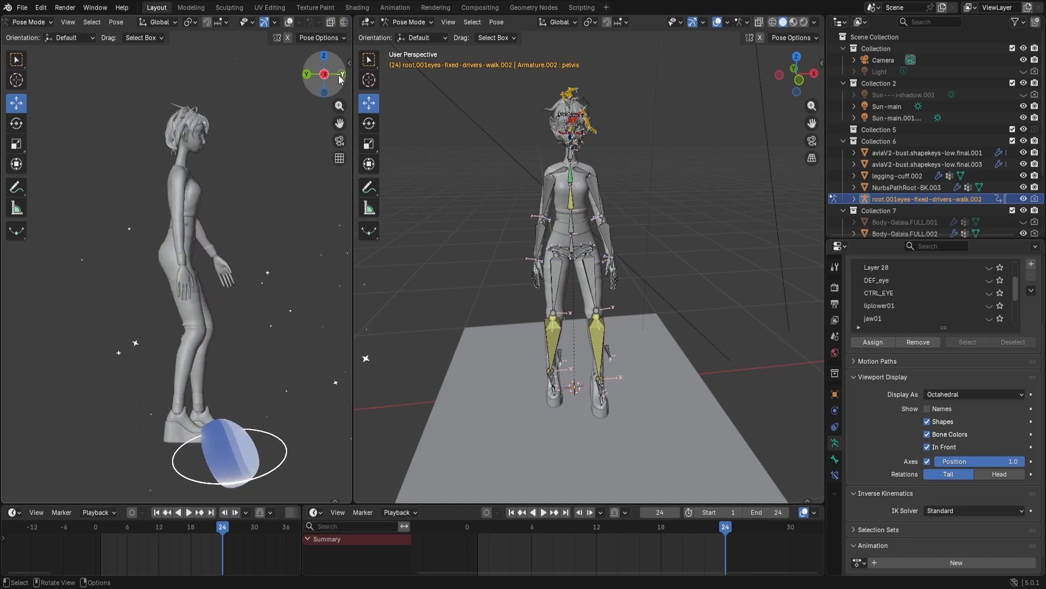
pyautogui.click(339, 78)
pyautogui.moveTo(274, 250); pyautogui.dragTo(273, 268, button='middle')
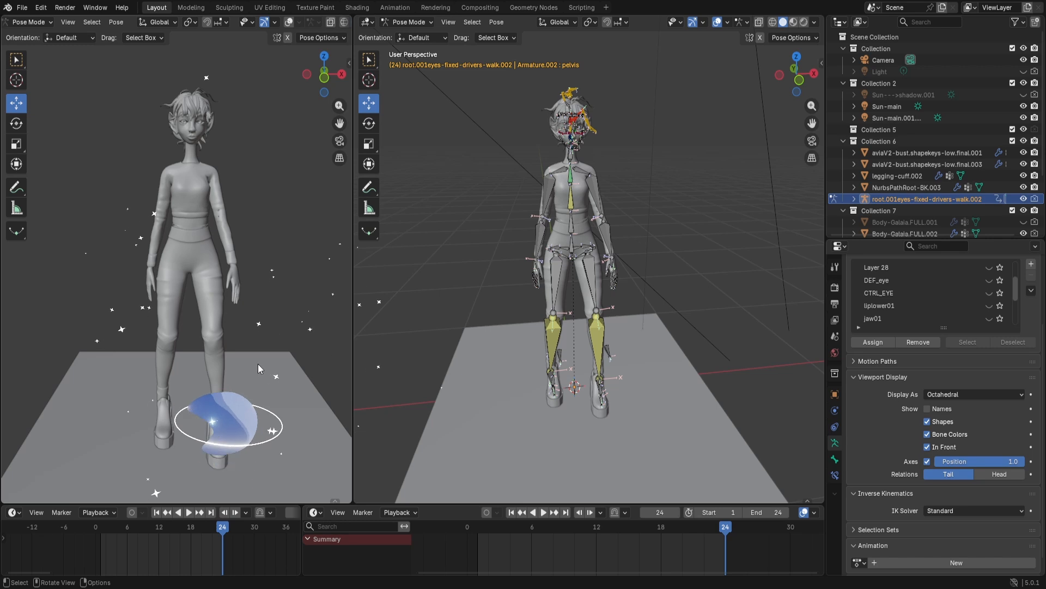
# Replay the walk cycle several times from the front to judge the arm and leg motion, stopping at frame 7.
pyautogui.press('space')
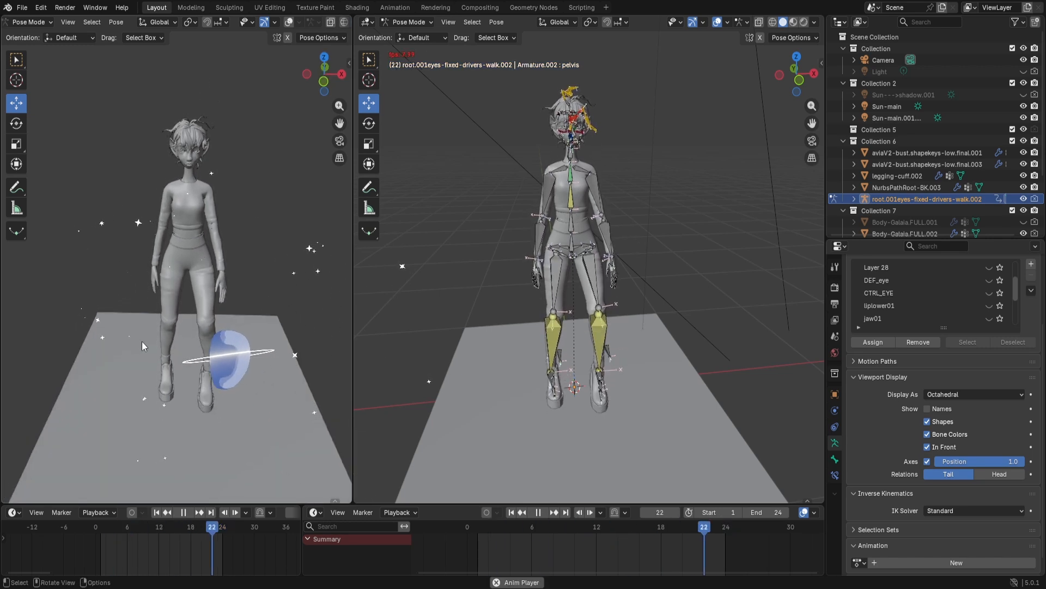
pyautogui.moveTo(180, 373)
pyautogui.mouseDown(button='middle')
pyautogui.moveTo(184, 361)
pyautogui.moveTo(177, 370)
pyautogui.mouseUp(button='middle')
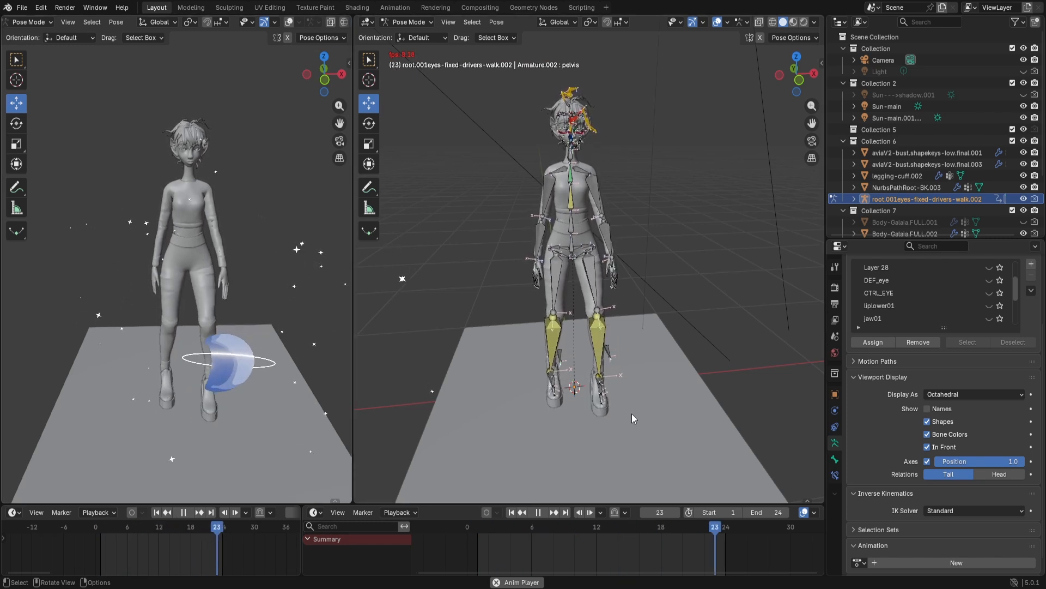
pyautogui.press('space')
pyautogui.moveTo(225, 338)
pyautogui.mouseDown(button='middle')
pyautogui.moveTo(204, 316)
pyautogui.moveTo(181, 321)
pyautogui.moveTo(224, 318)
pyautogui.mouseUp(button='middle')
pyautogui.press('space')
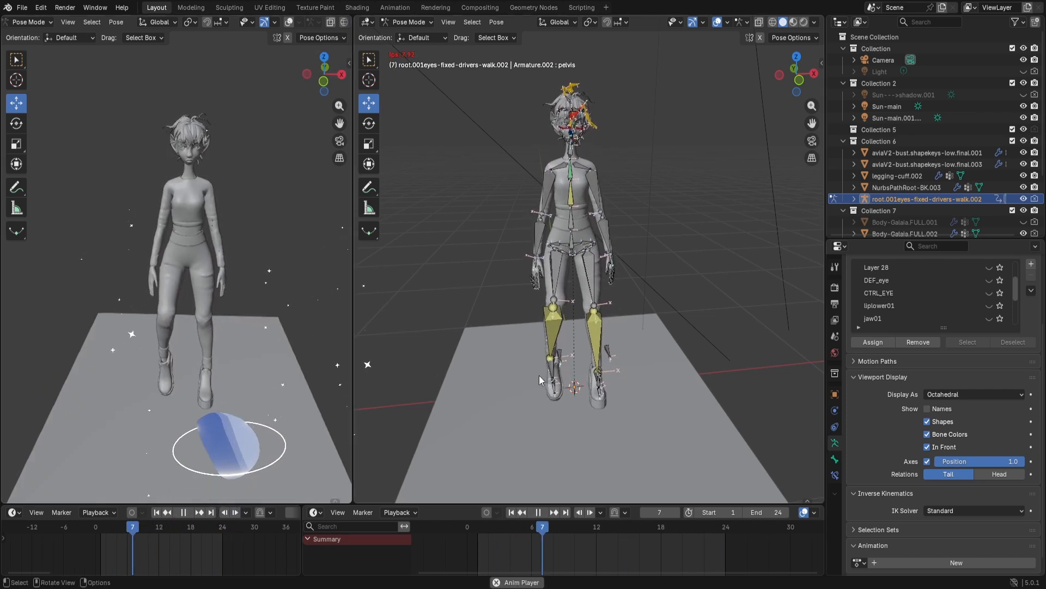
pyautogui.press('space')
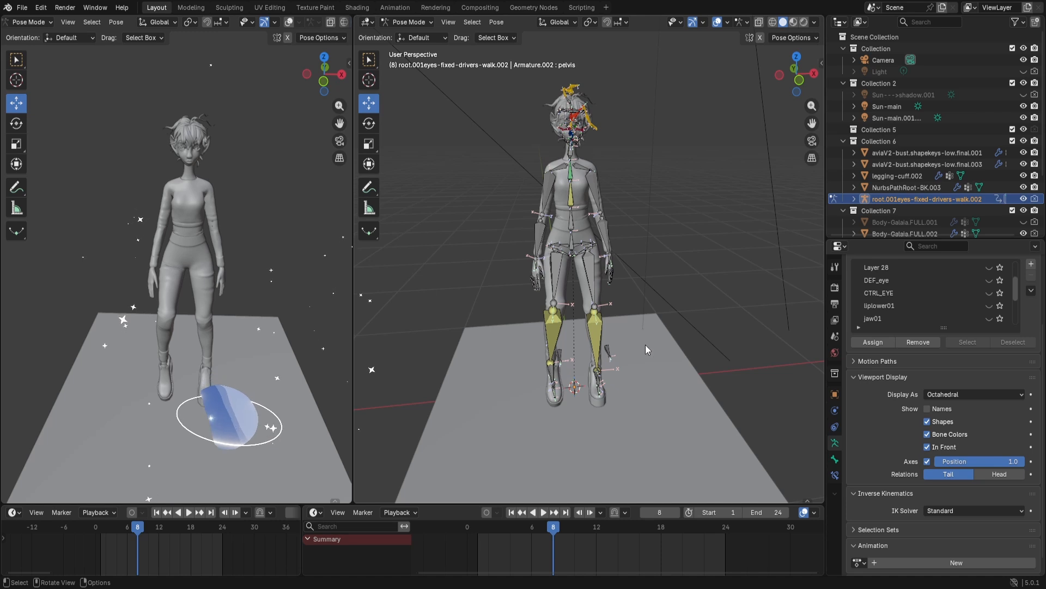
pyautogui.press('space')
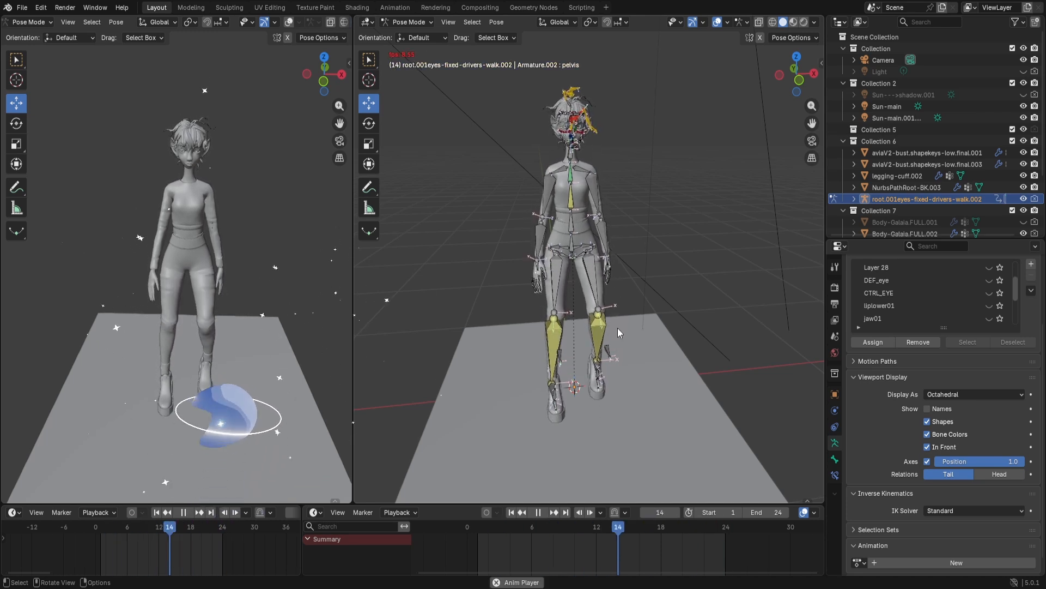
pyautogui.press('space')
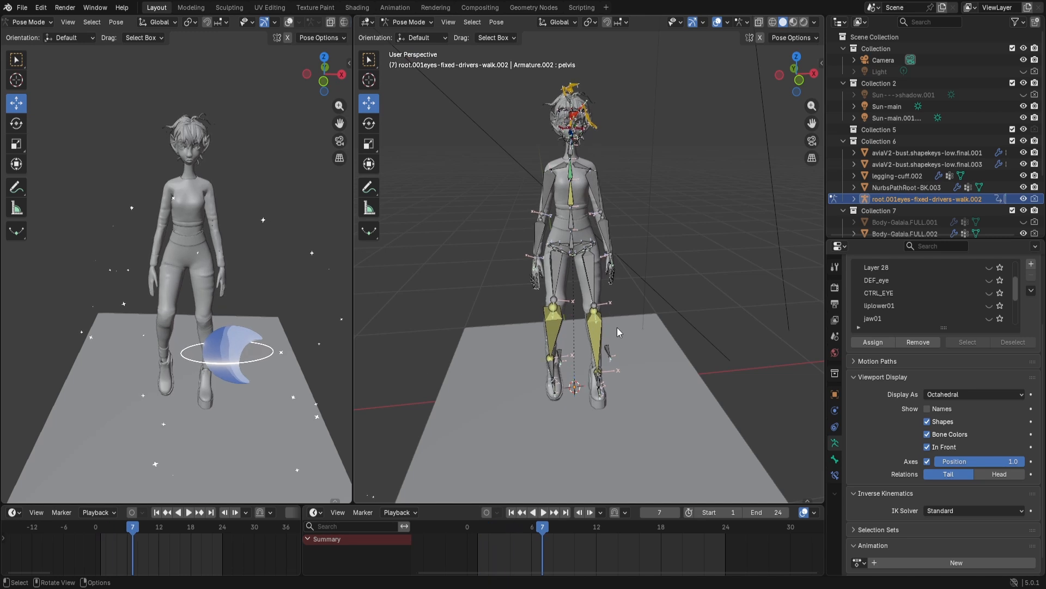
# Select all bones to display their keyframes, then go through frame 1 to the passing pose at frame 6.
pyautogui.press('a')
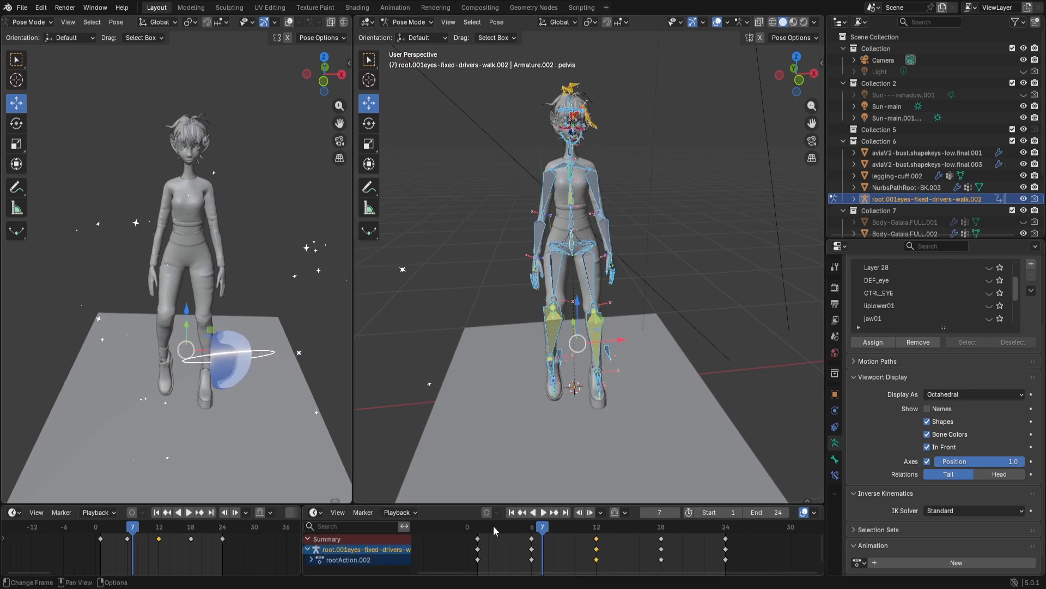
pyautogui.click(477, 536)
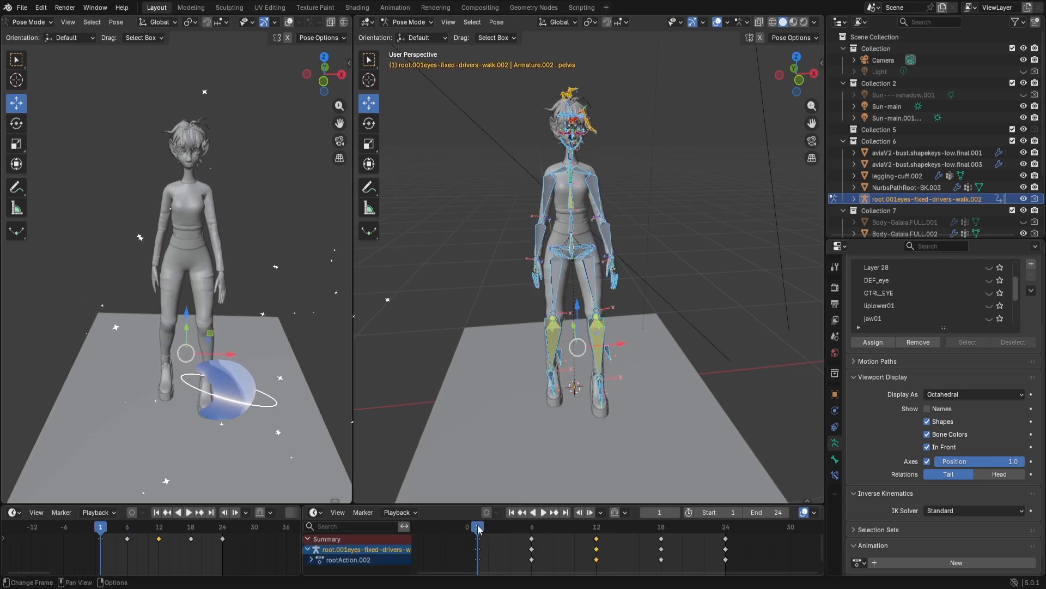
pyautogui.moveTo(487, 529); pyautogui.dragTo(532, 529)
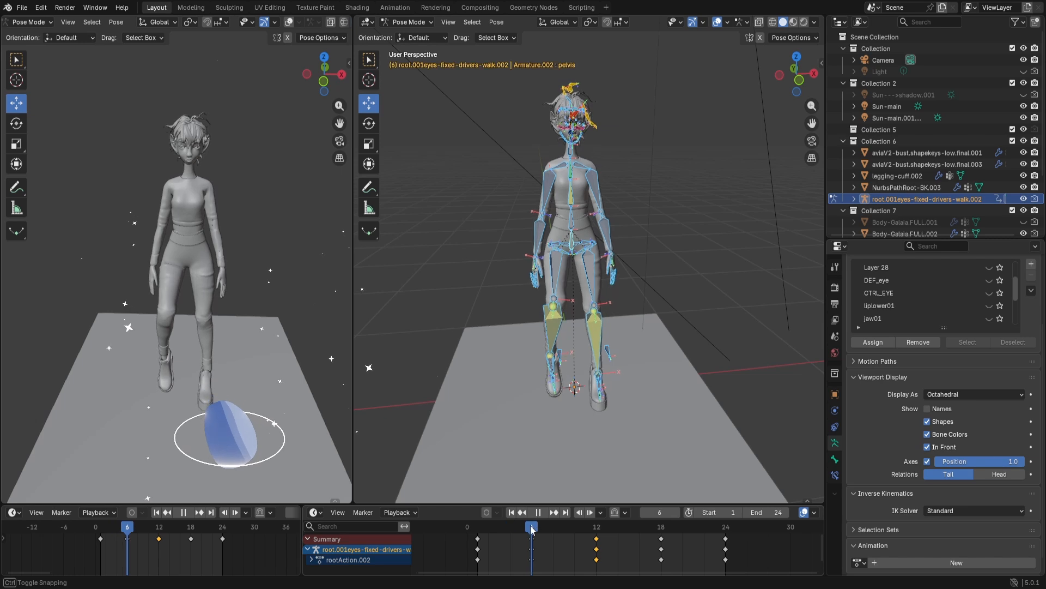
# Rotate the right upper arm bone slightly about the global X axis at frame 6.
pyautogui.moveTo(529, 312); pyautogui.dragTo(576, 281, button='middle')
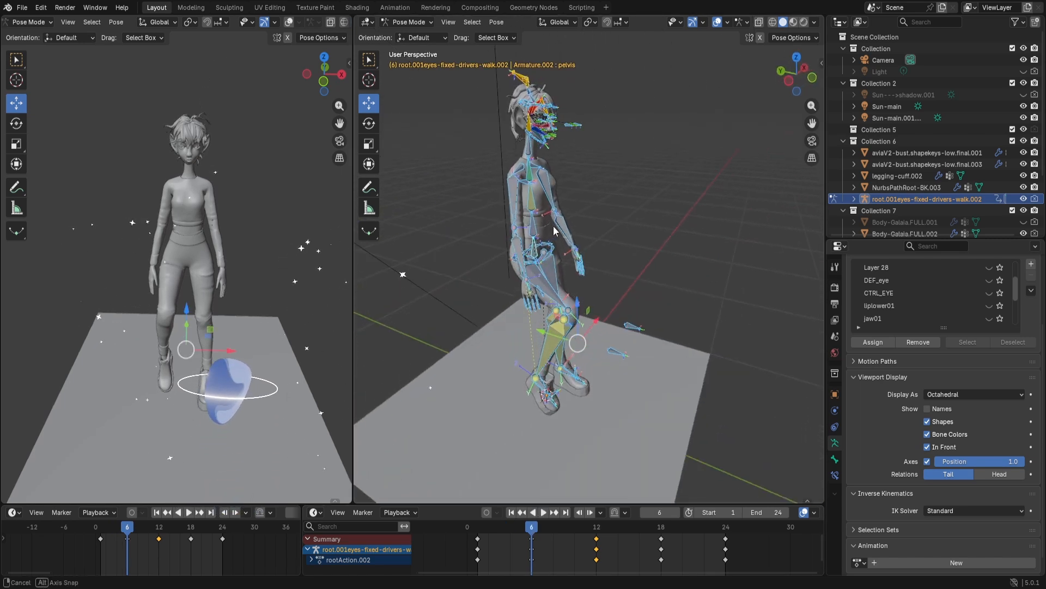
pyautogui.scroll(3, 532, 219)
pyautogui.click(457, 167)
pyautogui.click(371, 126)
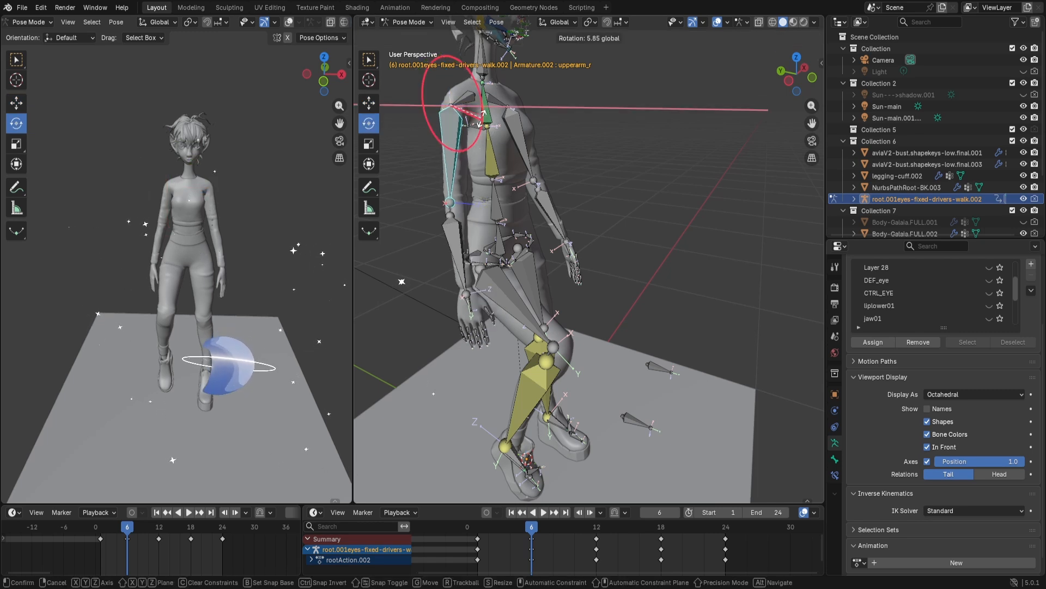
# Rotate the right elbow bone slightly at frame 6 from a close side view.
pyautogui.click(465, 252)
pyautogui.scroll(3, 464, 252)
pyautogui.moveTo(464, 252); pyautogui.dragTo(521, 218, button='middle')
pyautogui.scroll(-5, 521, 218)
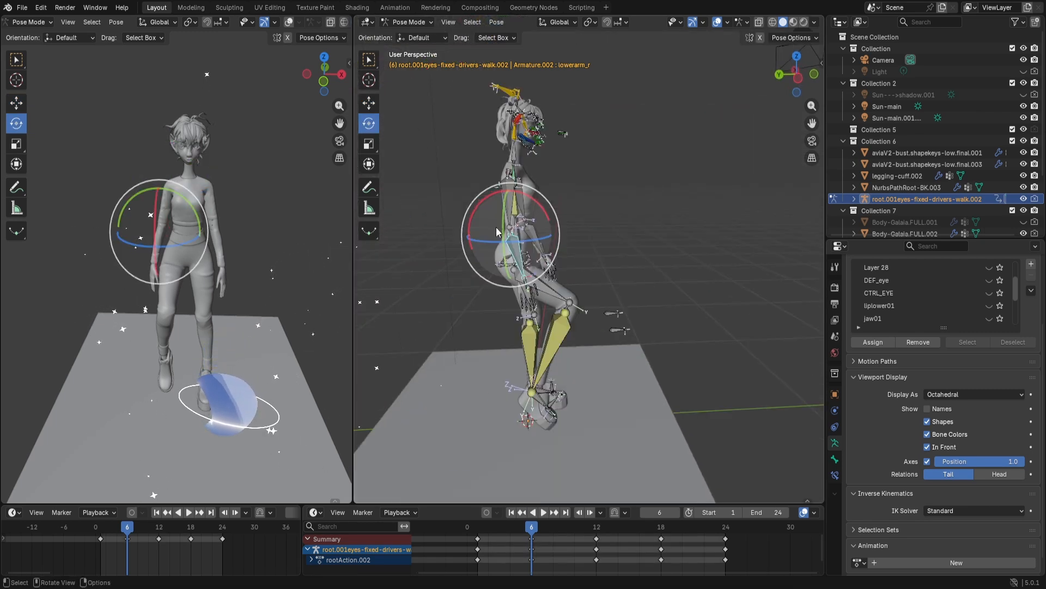
pyautogui.click(509, 221)
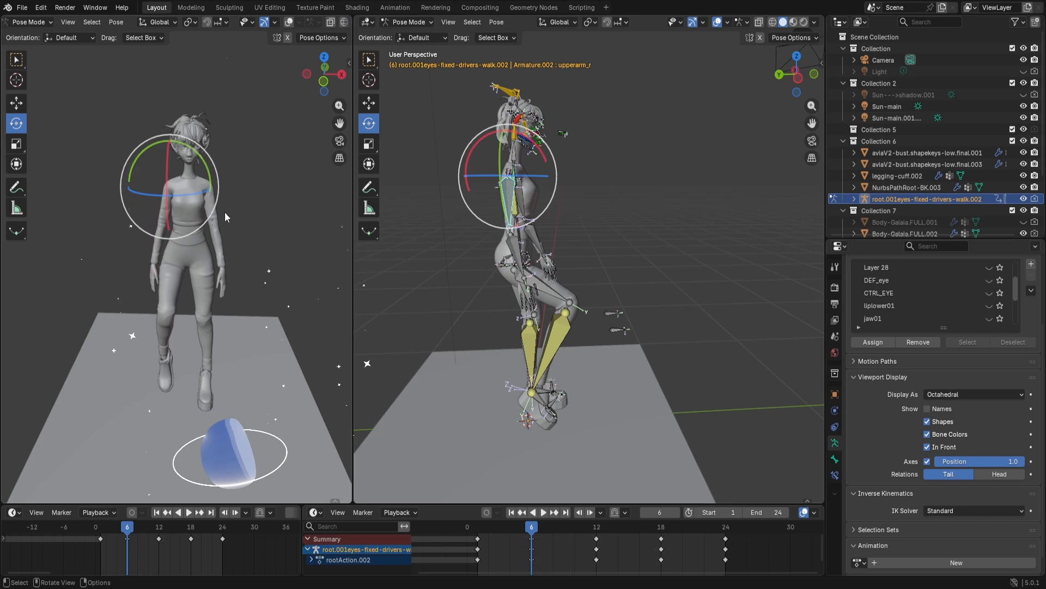
pyautogui.scroll(3, 219, 204)
pyautogui.scroll(6, 478, 227)
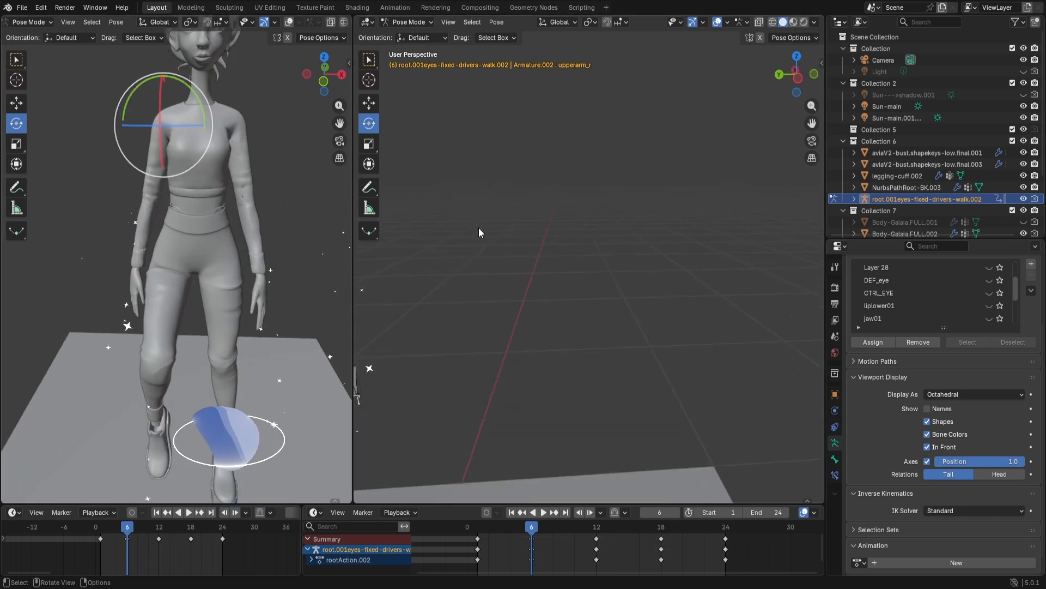
pyautogui.moveTo(814, 124); pyautogui.dragTo(824, 163)
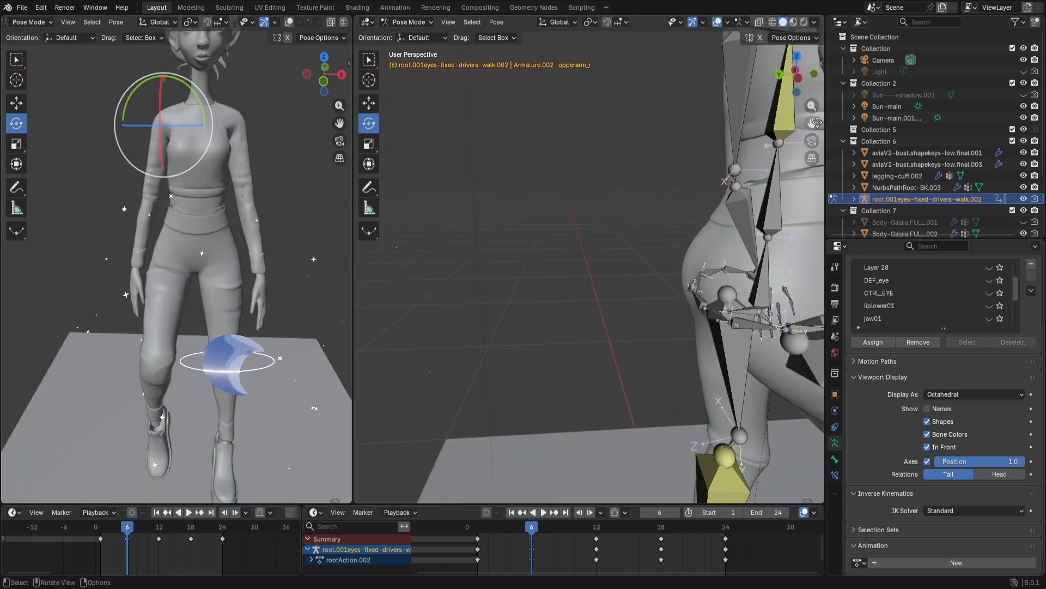
pyautogui.moveTo(817, 122)
pyautogui.mouseDown()
pyautogui.moveTo(687, 120)
pyautogui.moveTo(812, 124)
pyautogui.mouseUp()
pyautogui.click(521, 182)
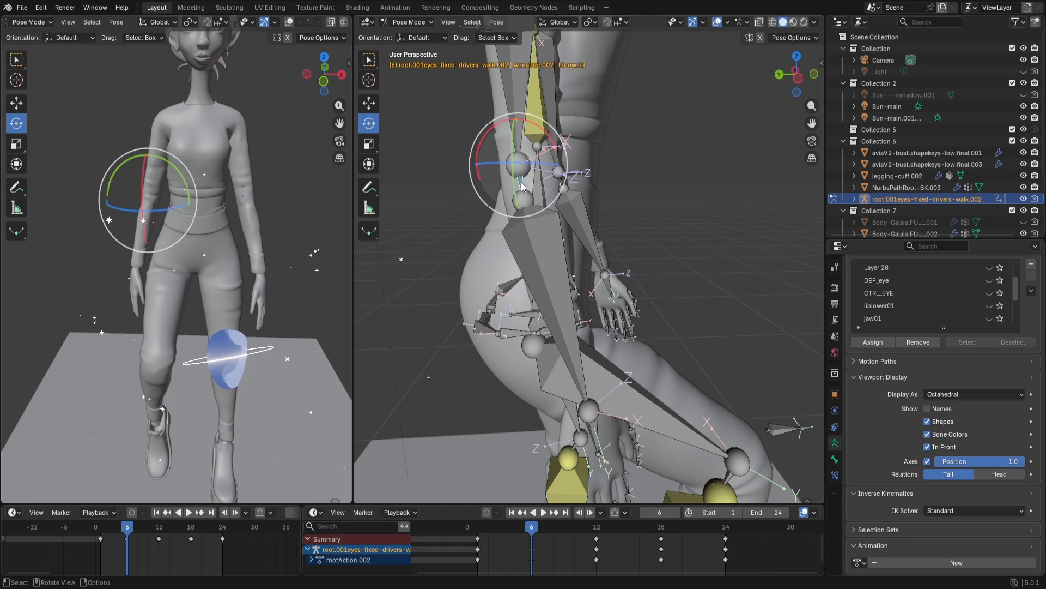
pyautogui.moveTo(538, 215); pyautogui.dragTo(545, 212)
# Rotate the right hand bone slightly at frame 6 from the front view.
pyautogui.scroll(-6, 636, 306)
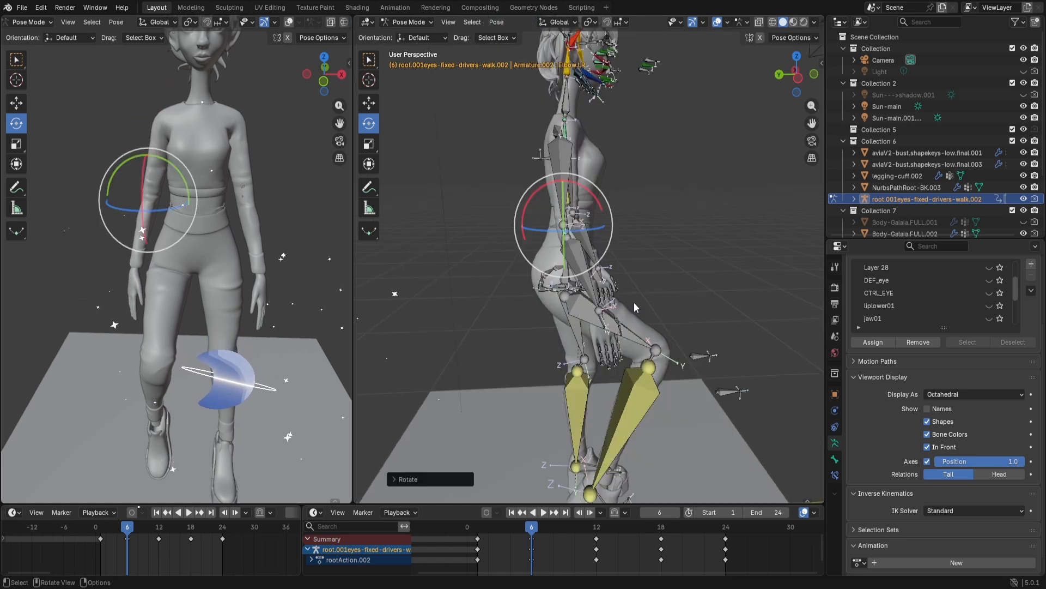
pyautogui.moveTo(636, 306); pyautogui.dragTo(547, 306, button='middle')
pyautogui.scroll(3, 593, 312)
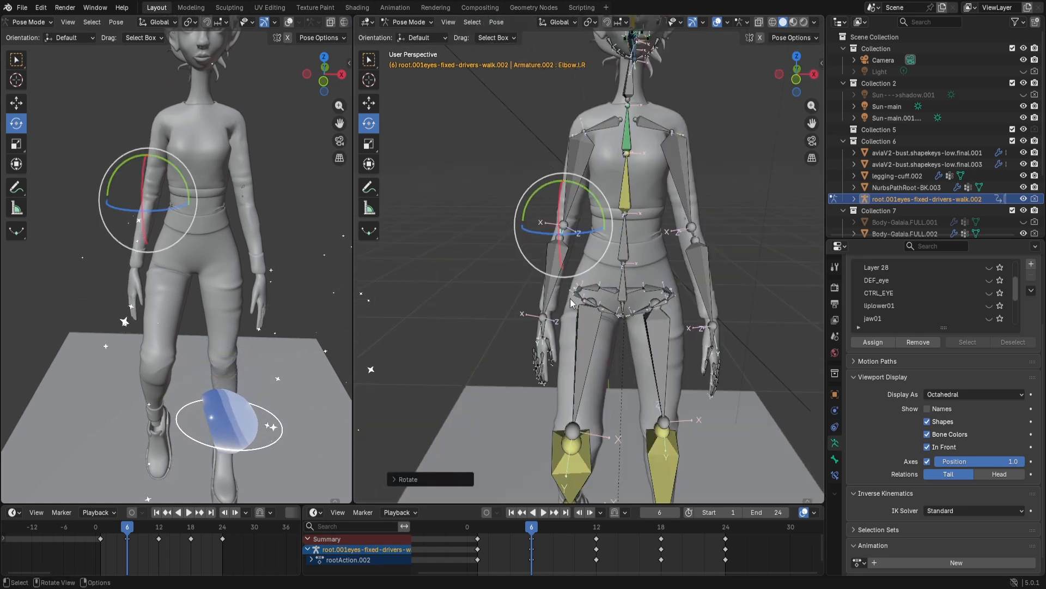
pyautogui.click(545, 334)
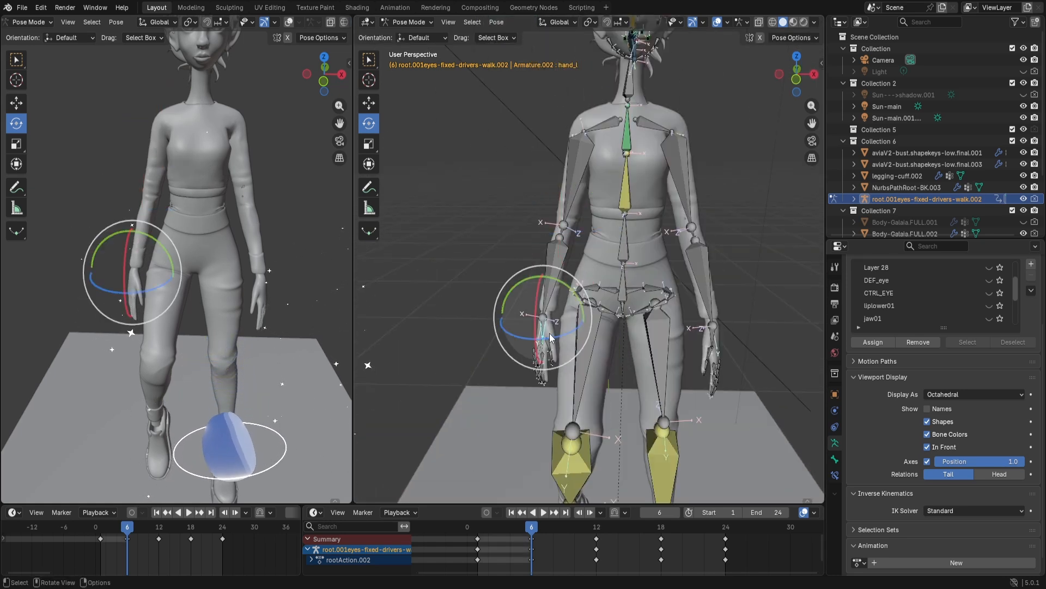
pyautogui.moveTo(537, 370)
pyautogui.mouseDown()
pyautogui.moveTo(522, 364)
pyautogui.moveTo(540, 366)
pyautogui.mouseUp()
# Rotate the first bone of the right middle finger slightly at frame 6.
pyautogui.click(544, 364)
pyautogui.moveTo(544, 372); pyautogui.dragTo(537, 371, button='middle')
pyautogui.scroll(5, 528, 399)
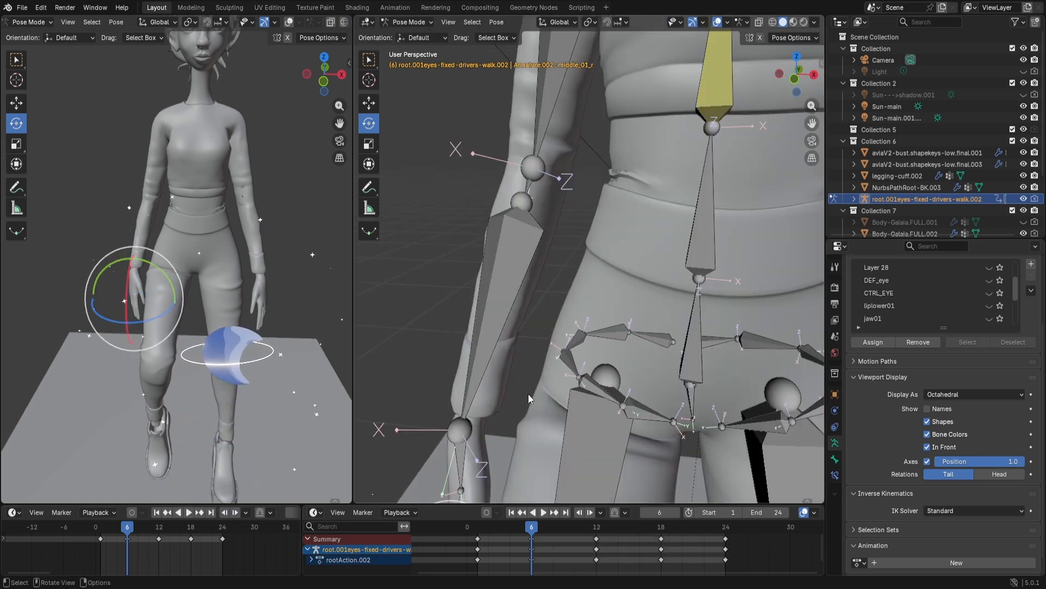
pyautogui.scroll(-5, 528, 394)
pyautogui.moveTo(545, 404); pyautogui.dragTo(552, 404)
pyautogui.scroll(5, 550, 379)
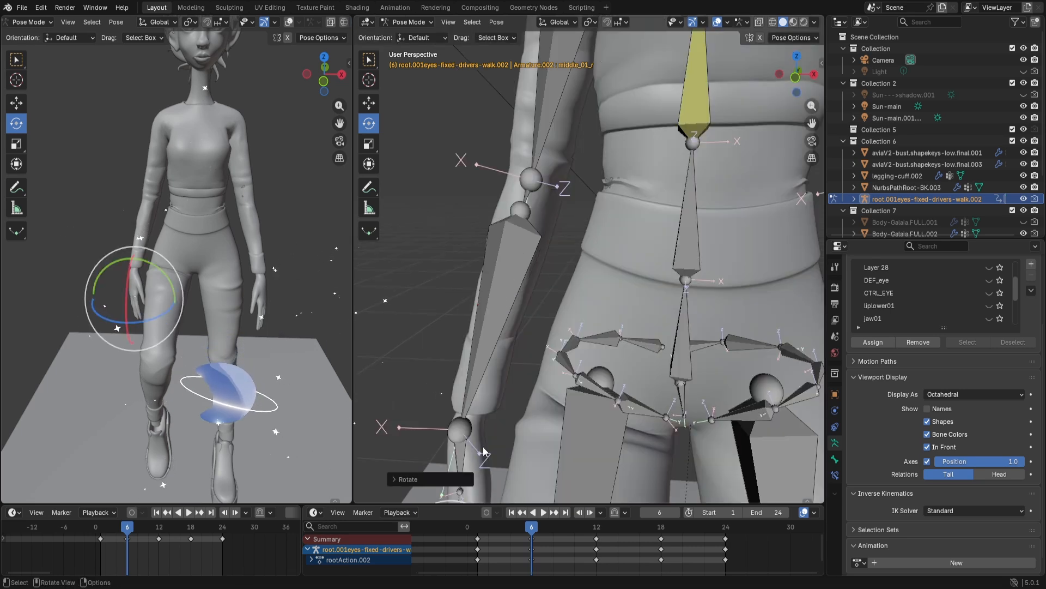
pyautogui.scroll(-5, 814, 129)
# Rotate the second bone of the right middle finger slightly at frame 6.
pyautogui.moveTo(812, 124); pyautogui.dragTo(812, 68)
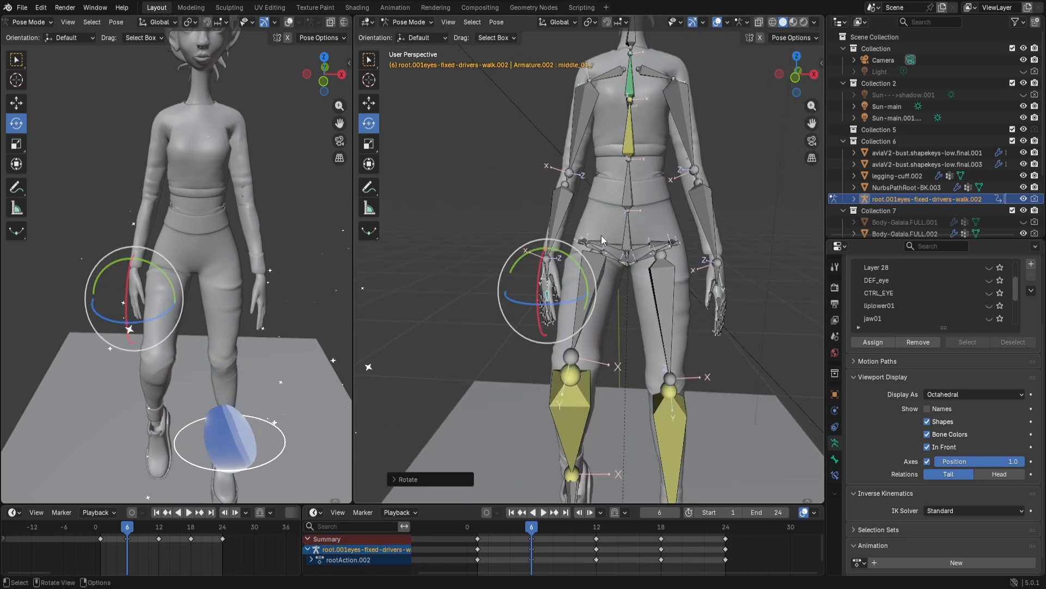
pyautogui.scroll(6, 523, 358)
pyautogui.click(458, 409)
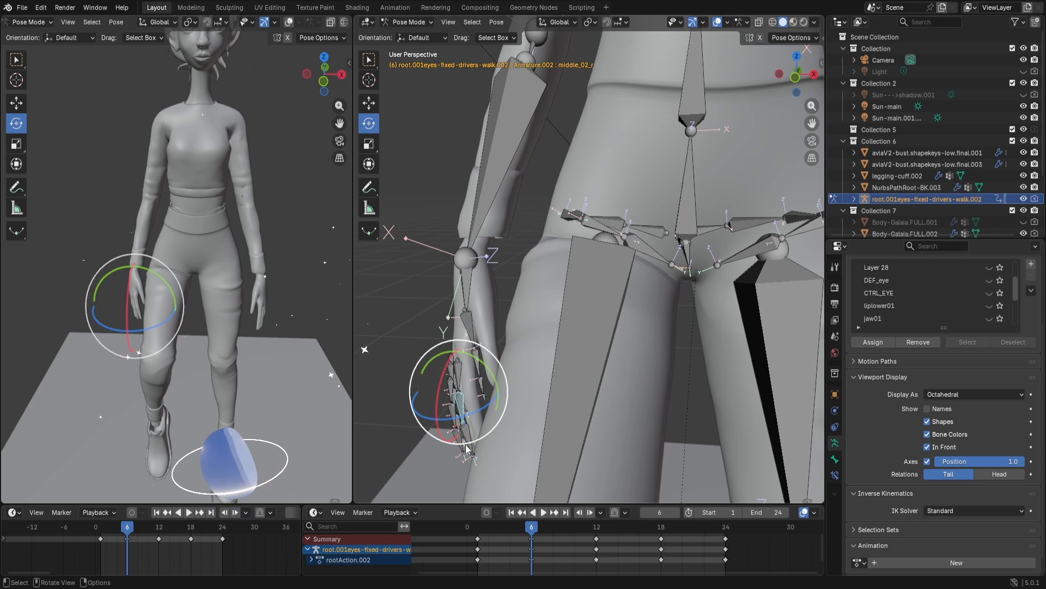
pyautogui.moveTo(457, 446); pyautogui.dragTo(468, 445)
pyautogui.scroll(-6, 486, 353)
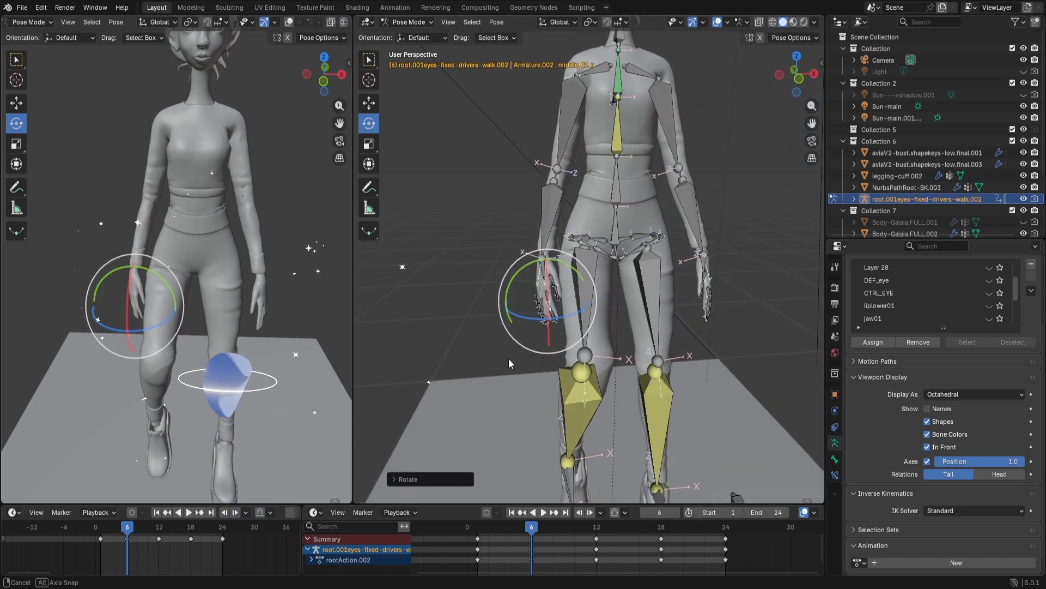
# Readjust the rotation of the right upper arm bone at frame 6 in the front view.
pyautogui.moveTo(812, 124); pyautogui.dragTo(813, 124)
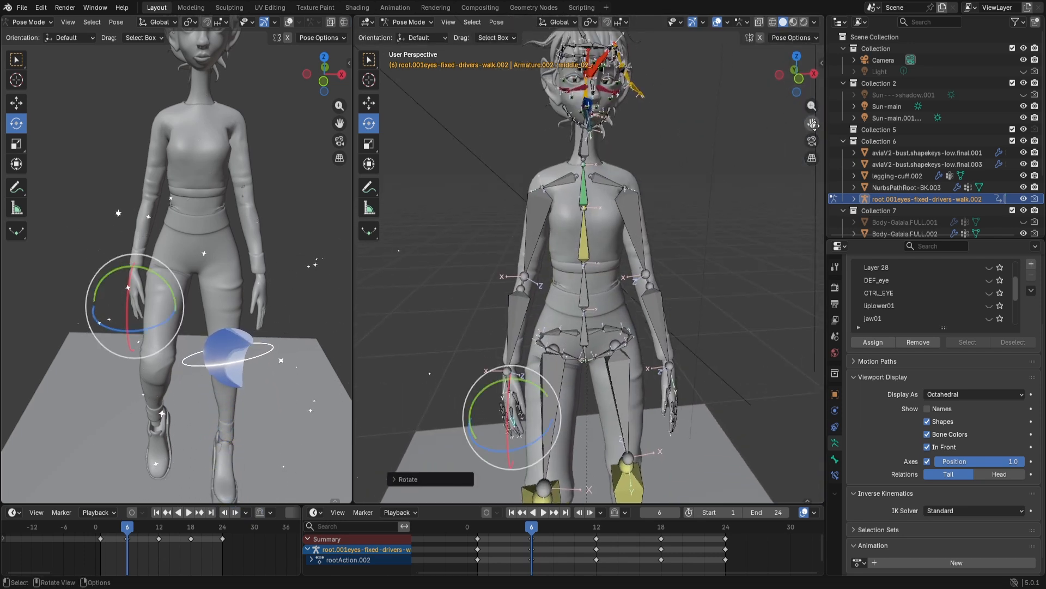
pyautogui.click(536, 223)
pyautogui.moveTo(518, 239); pyautogui.dragTo(509, 230)
# Insert a keyframe for all bones at frame 6 and play the loop with the new arm pose.
pyautogui.press('a')
pyautogui.rightClick(537, 256)
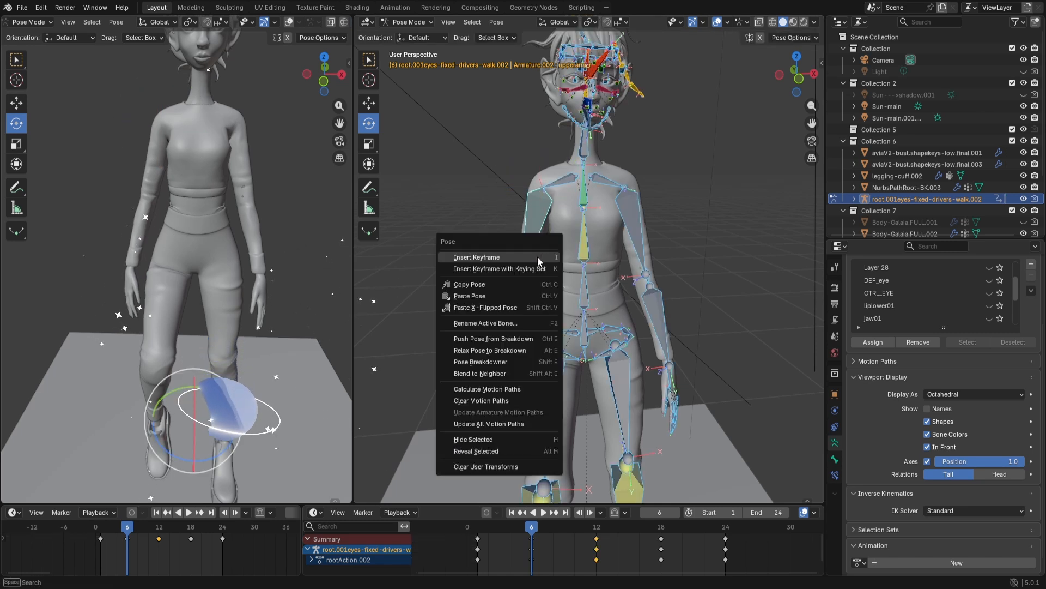
pyautogui.click(538, 256)
pyautogui.press('space')
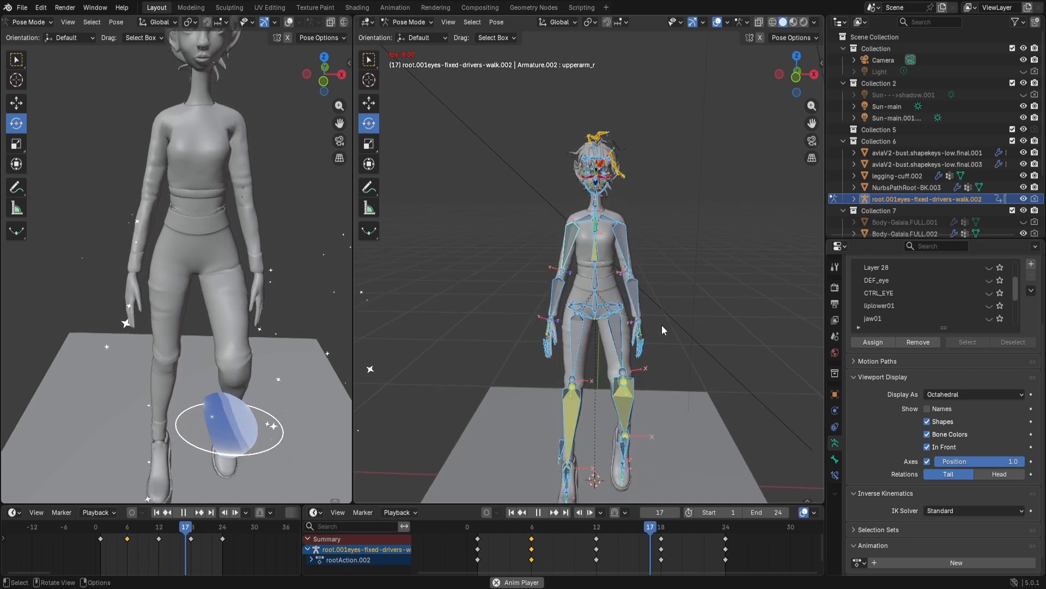
# Review the walk loop with the upper body and the full figure reframed in the two views.
pyautogui.press('space')
pyautogui.scroll(5, 635, 268)
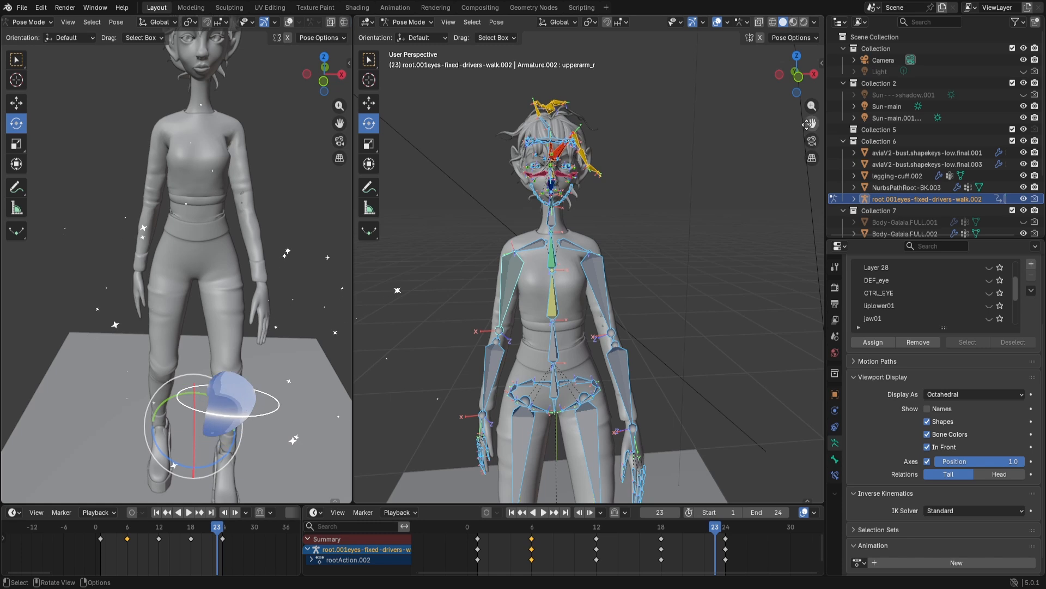
pyautogui.moveTo(807, 124); pyautogui.dragTo(763, 175)
pyautogui.click(639, 282)
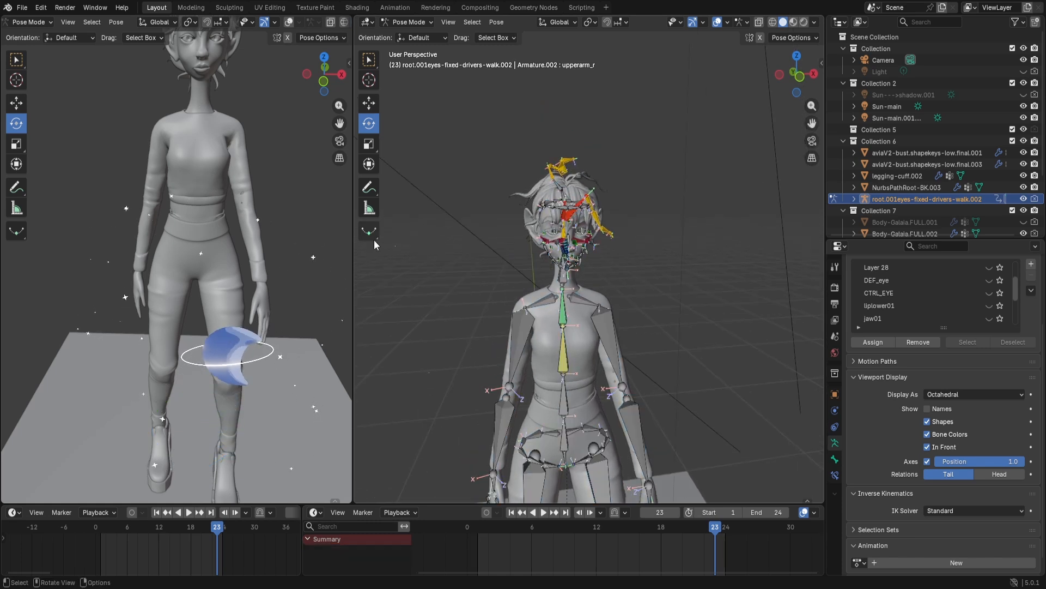
pyautogui.moveTo(338, 129); pyautogui.dragTo(337, 137)
pyautogui.scroll(-1, 294, 229)
pyautogui.moveTo(267, 210); pyautogui.dragTo(277, 209, button='middle')
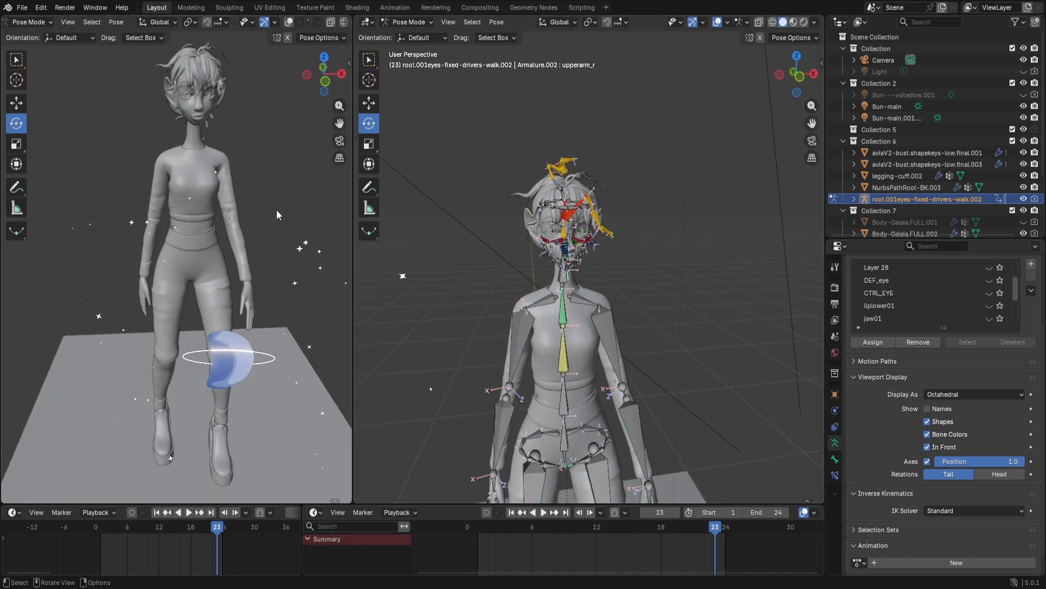
pyautogui.press('space')
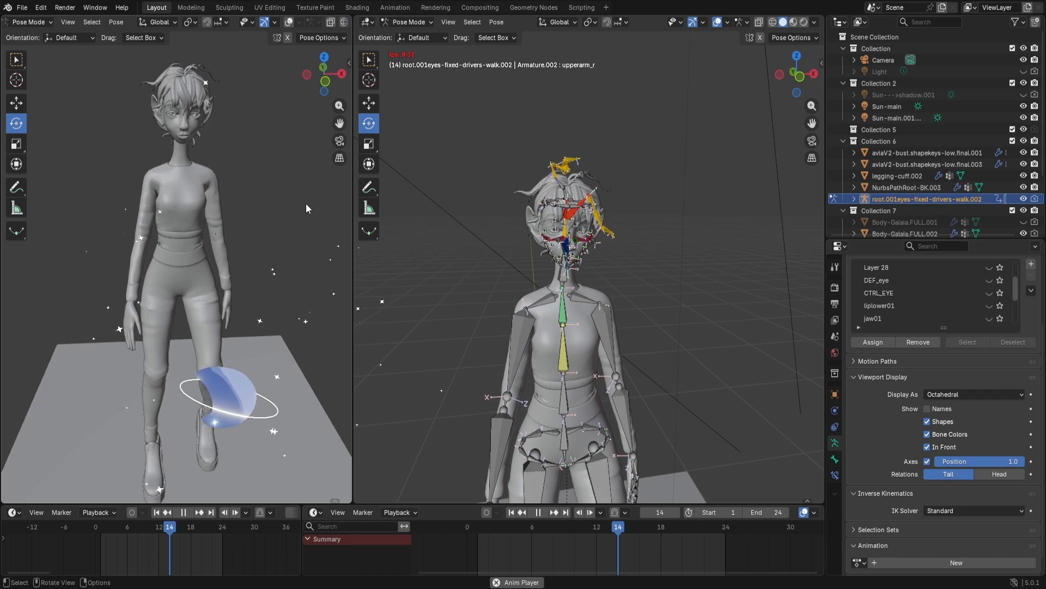
pyautogui.press('space')
# Examine the neck and jaw bones from an angled close view of the head.
pyautogui.click(560, 277)
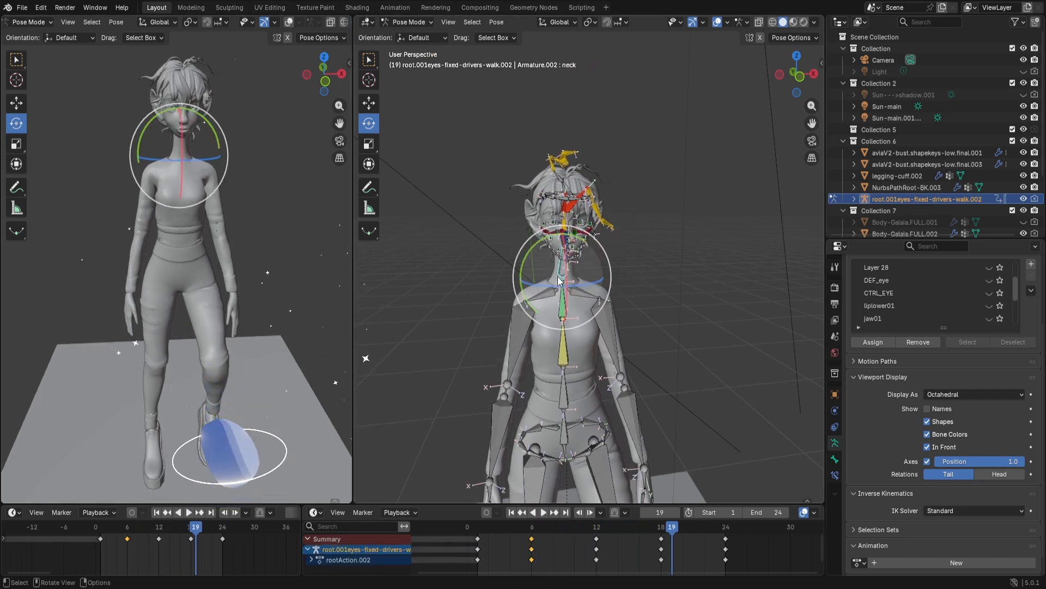
pyautogui.scroll(4, 558, 276)
pyautogui.scroll(-4, 557, 277)
pyautogui.moveTo(811, 106)
pyautogui.mouseDown()
pyautogui.moveTo(819, 163)
pyautogui.moveTo(815, 90)
pyautogui.moveTo(803, 115)
pyautogui.mouseUp()
pyautogui.moveTo(636, 309)
pyautogui.mouseDown(button='middle')
pyautogui.moveTo(624, 300)
pyautogui.moveTo(646, 300)
pyautogui.mouseUp(button='middle')
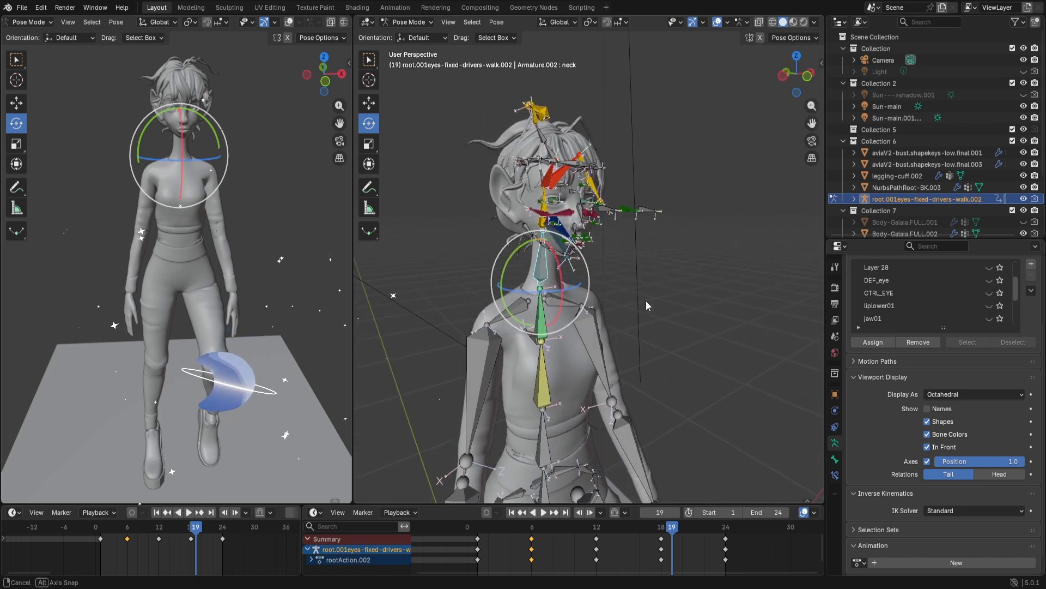
pyautogui.click(547, 232)
pyautogui.moveTo(553, 374); pyautogui.dragTo(563, 383, button='middle')
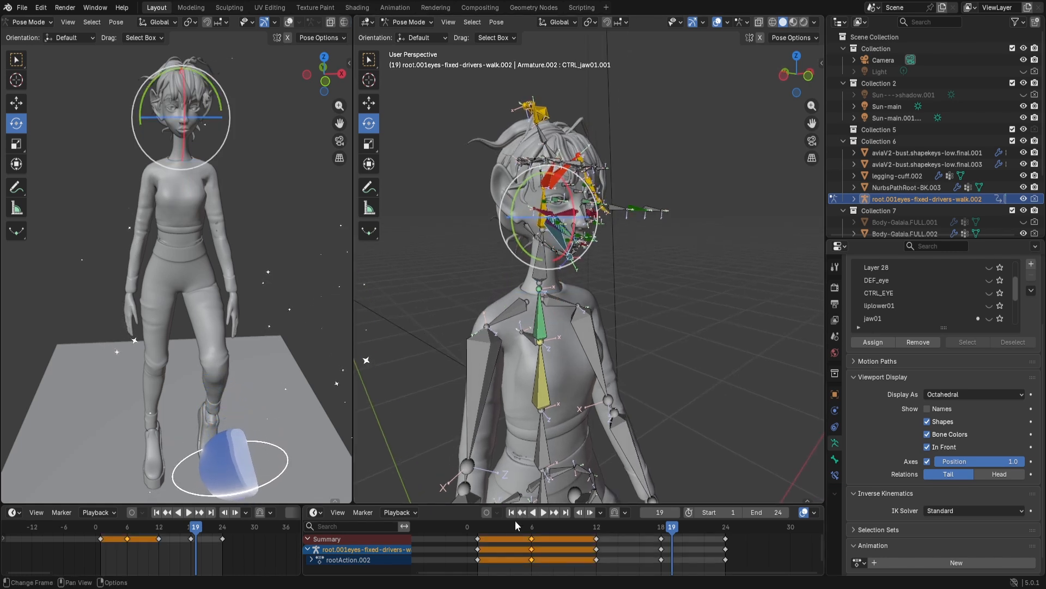
# Rotate the neck bone at frame 6 so the head tilts slightly forward.
pyautogui.click(479, 535)
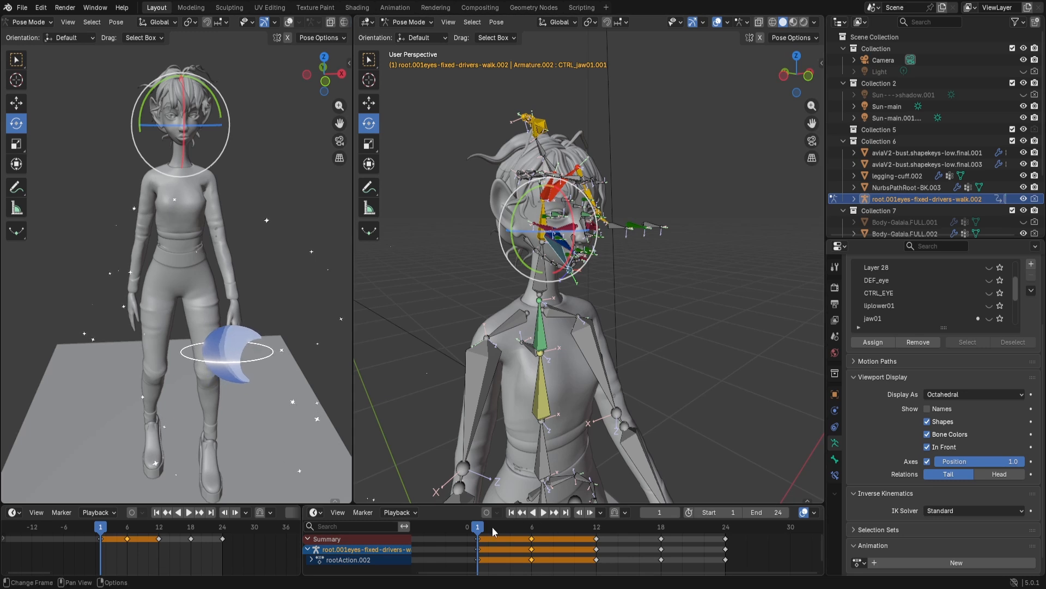
pyautogui.moveTo(475, 530); pyautogui.dragTo(527, 529)
pyautogui.click(556, 266)
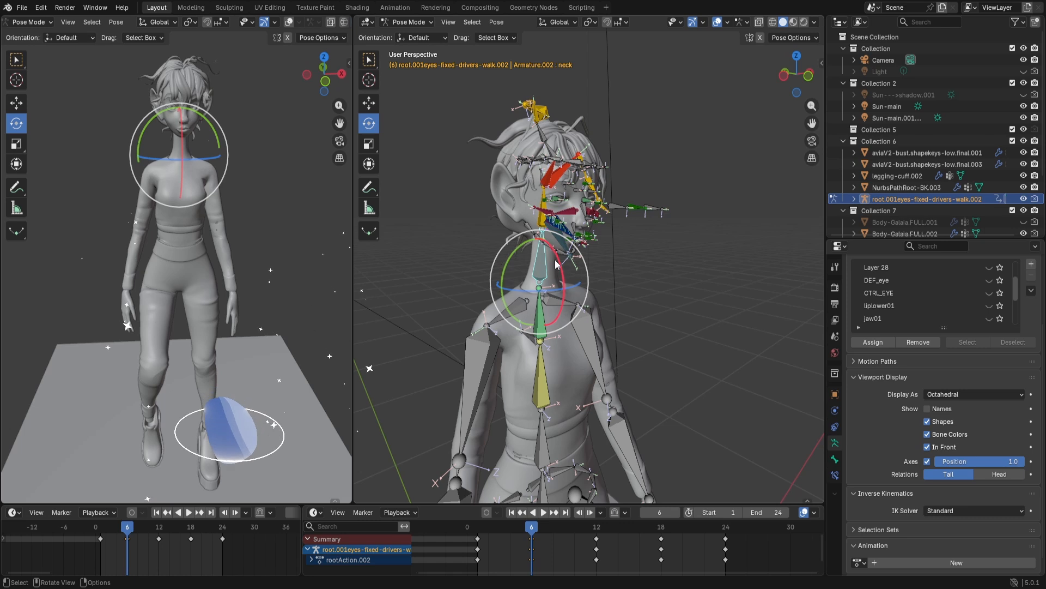
pyautogui.moveTo(561, 267); pyautogui.dragTo(562, 267)
pyautogui.press('r')
pyautogui.press('r')
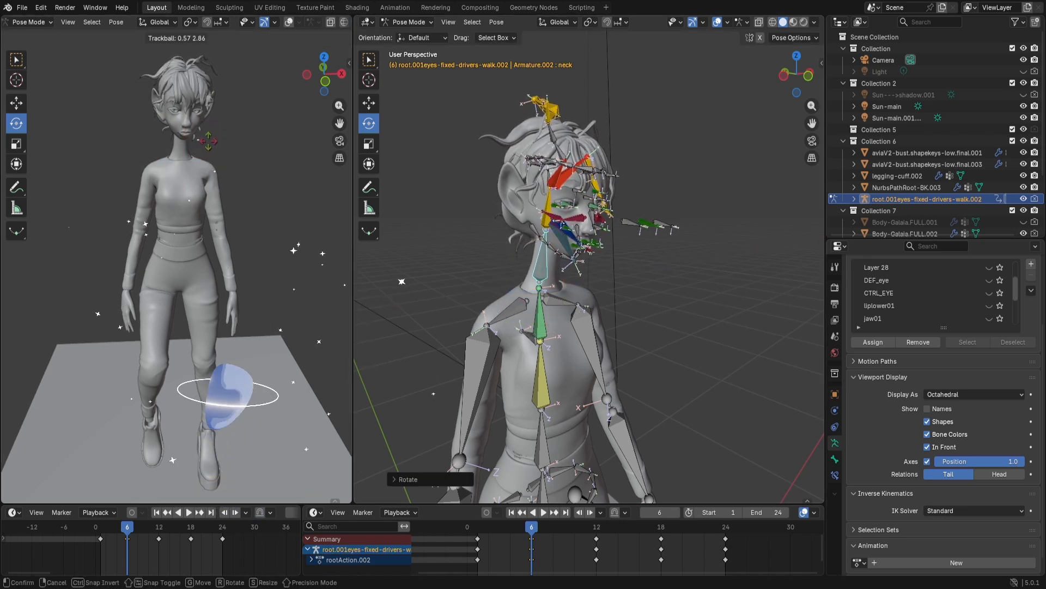
pyautogui.click(201, 170)
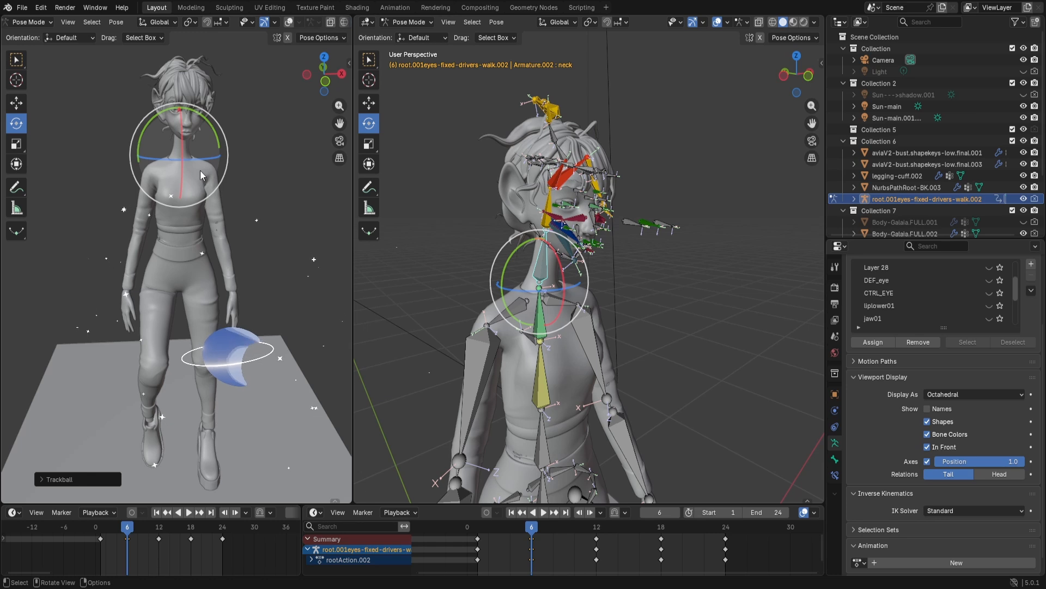
# Insert a keyframe for the neck bone at frame 6 and play the loop.
pyautogui.rightClick(201, 170)
pyautogui.click(200, 171)
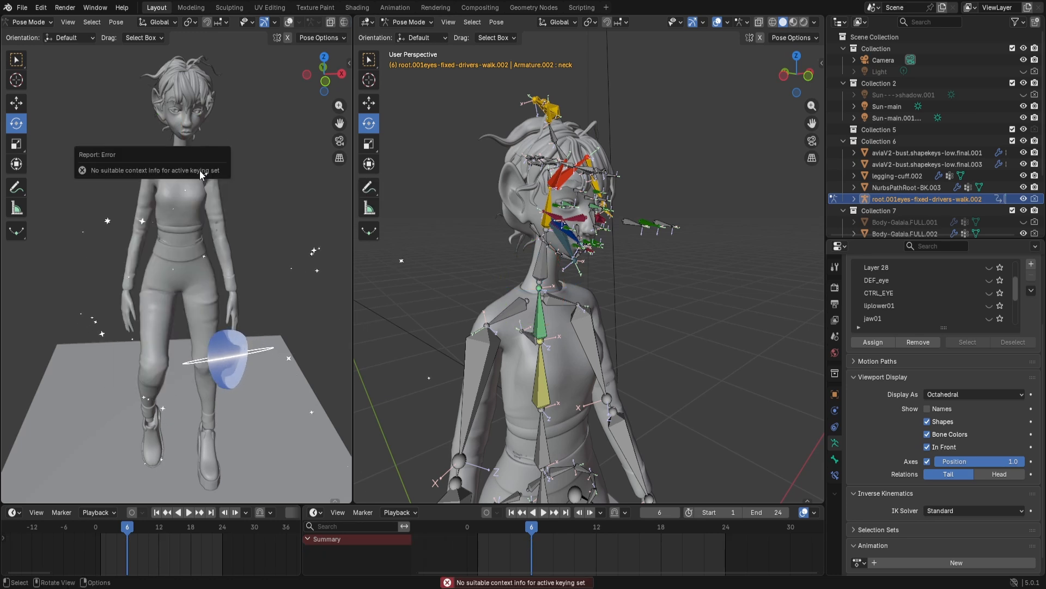
pyautogui.rightClick(544, 261)
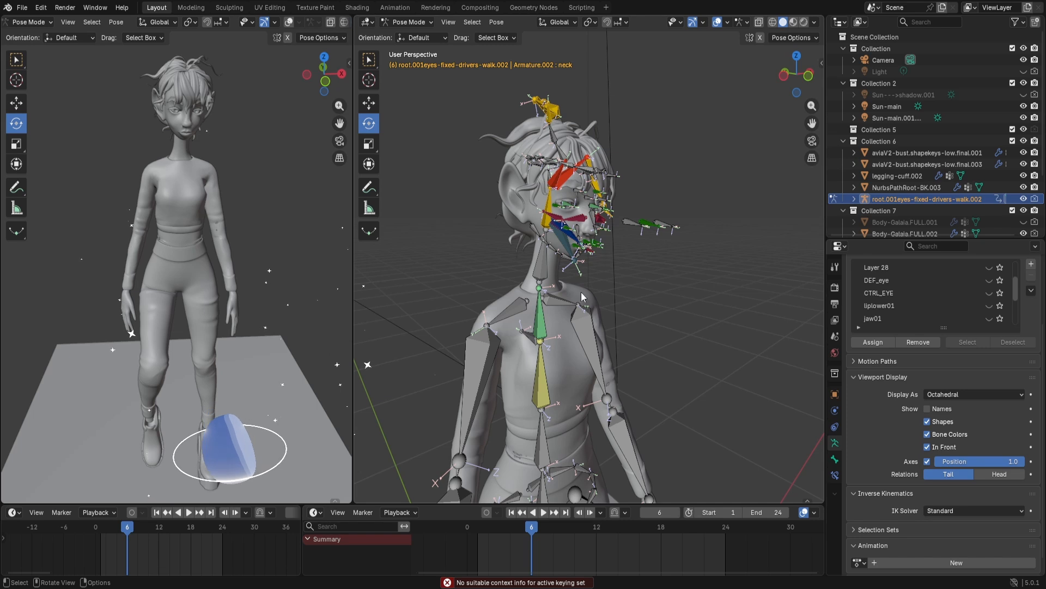
pyautogui.click(547, 271)
pyautogui.rightClick(547, 272)
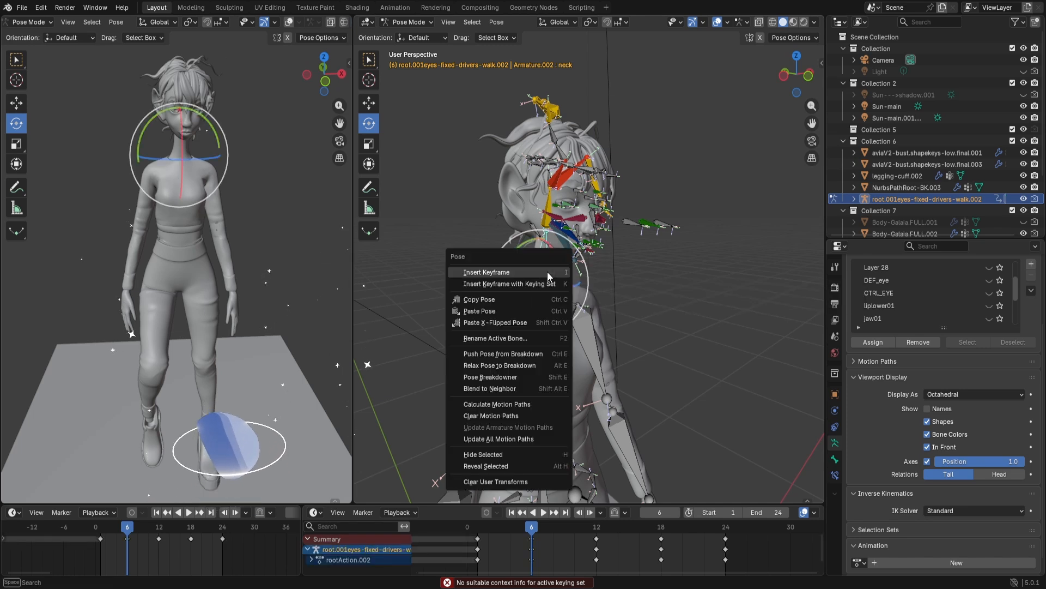
pyautogui.click(547, 271)
pyautogui.press('space')
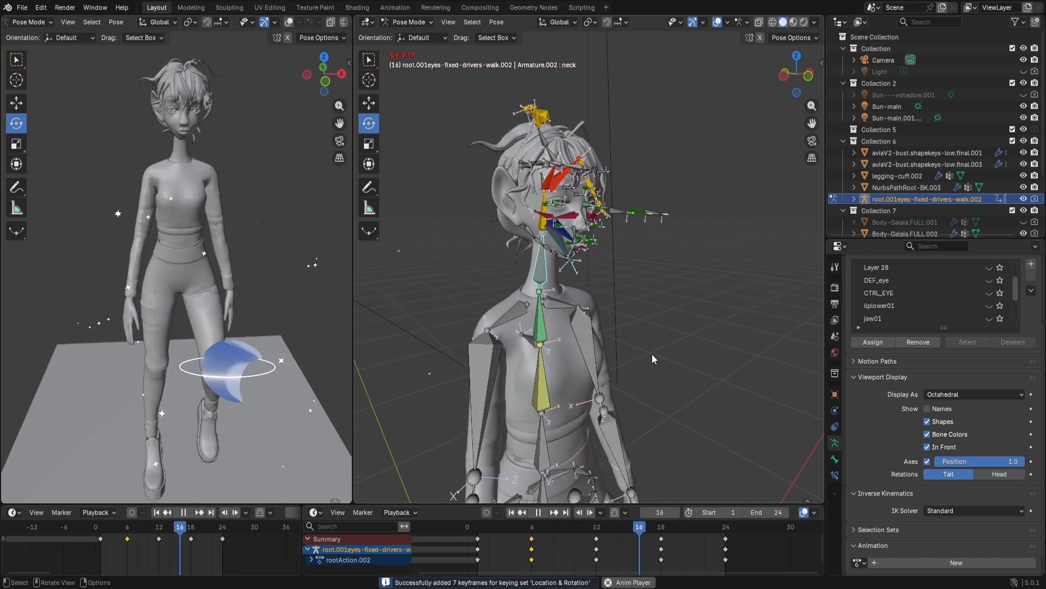
# Replay the loop from frame 1 and check the neck motion from another angle.
pyautogui.click(538, 513)
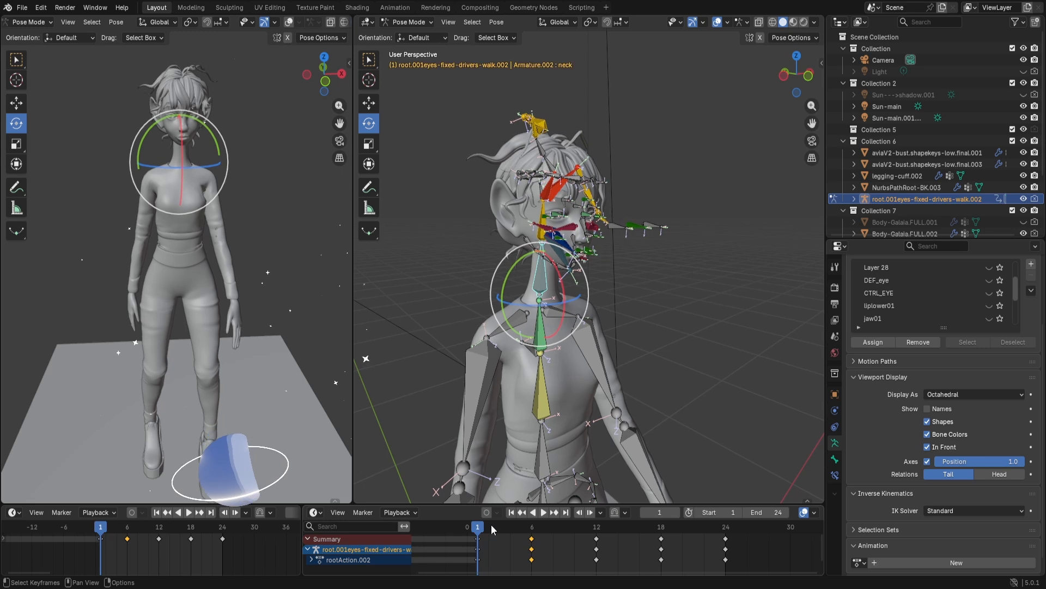
pyautogui.press('space')
pyautogui.press('space')
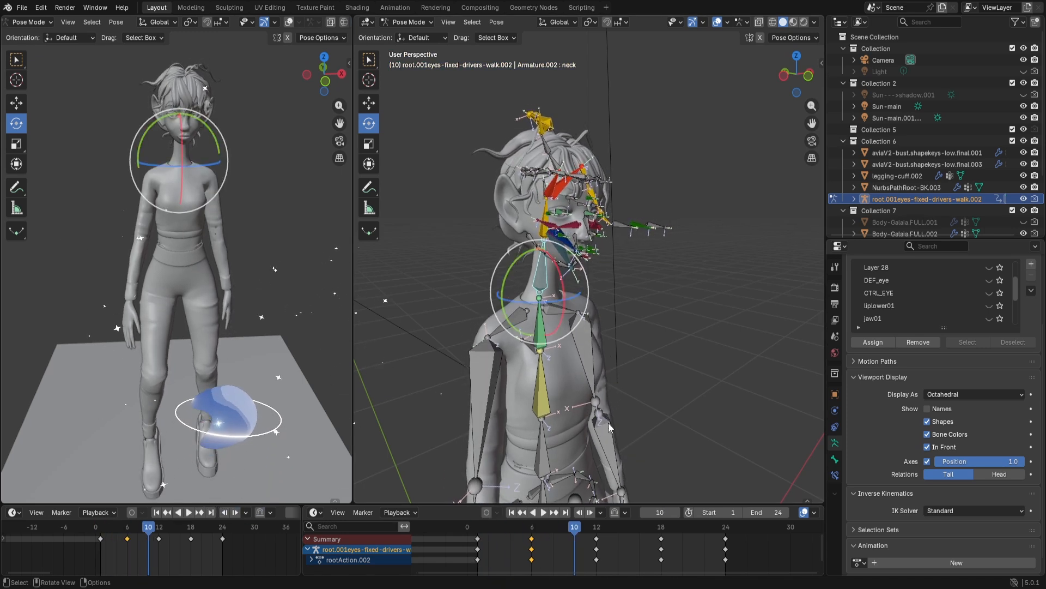
pyautogui.moveTo(610, 417); pyautogui.dragTo(517, 345, button='middle')
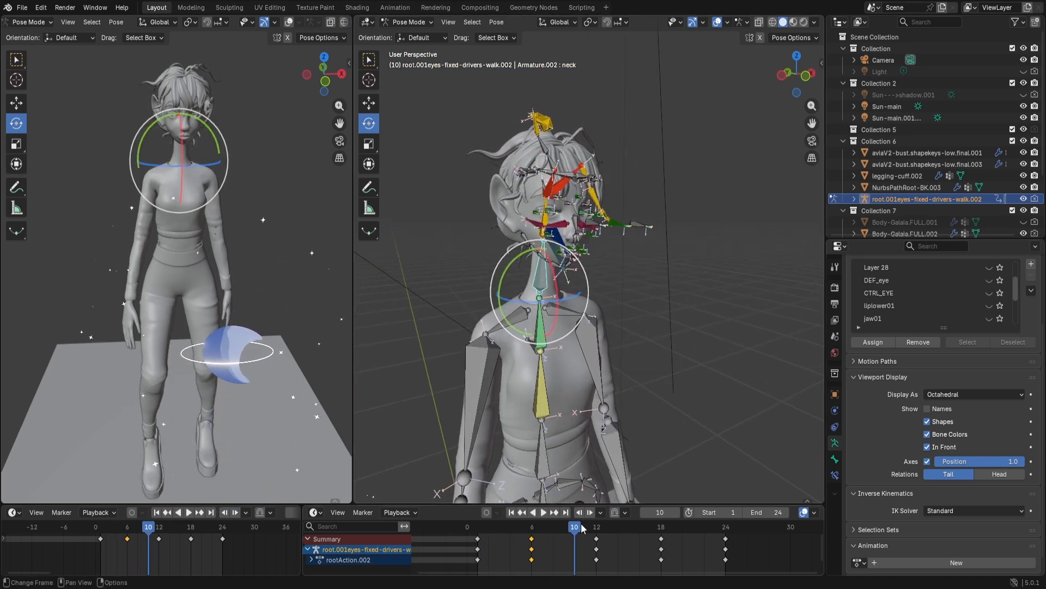
# Try deleting the neck bone's keyframe at frame 12 and play the loop without it.
pyautogui.press('Delete')
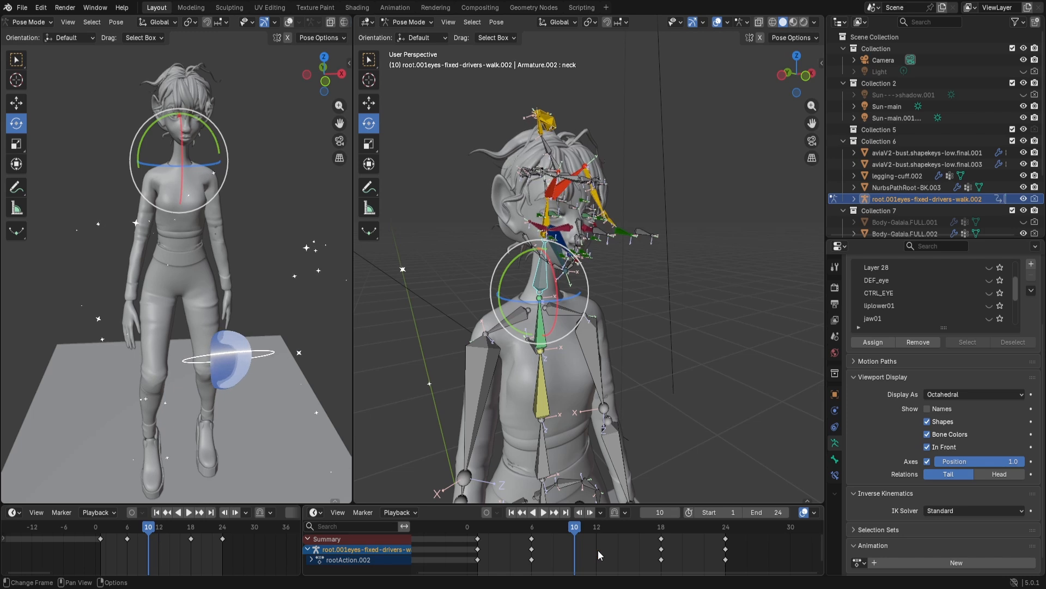
pyautogui.press('space')
pyautogui.press('space')
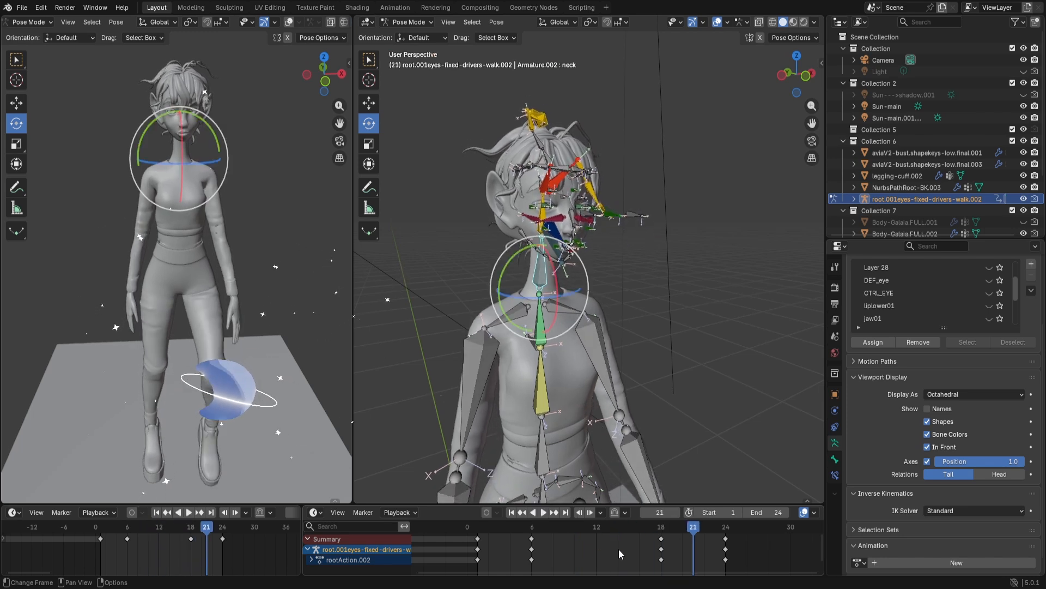
# Try moving the neck keyframe at frame 6 to frame 8 and shifting the frame 18 keyframe earlier.
pyautogui.moveTo(532, 552); pyautogui.dragTo(547, 553)
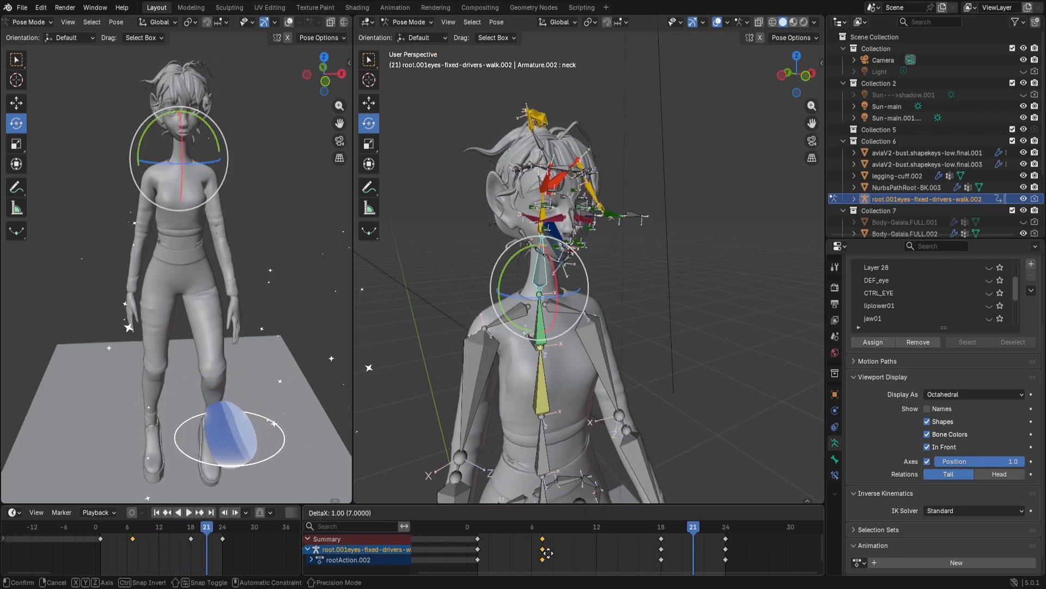
pyautogui.click(555, 552)
pyautogui.click(665, 550)
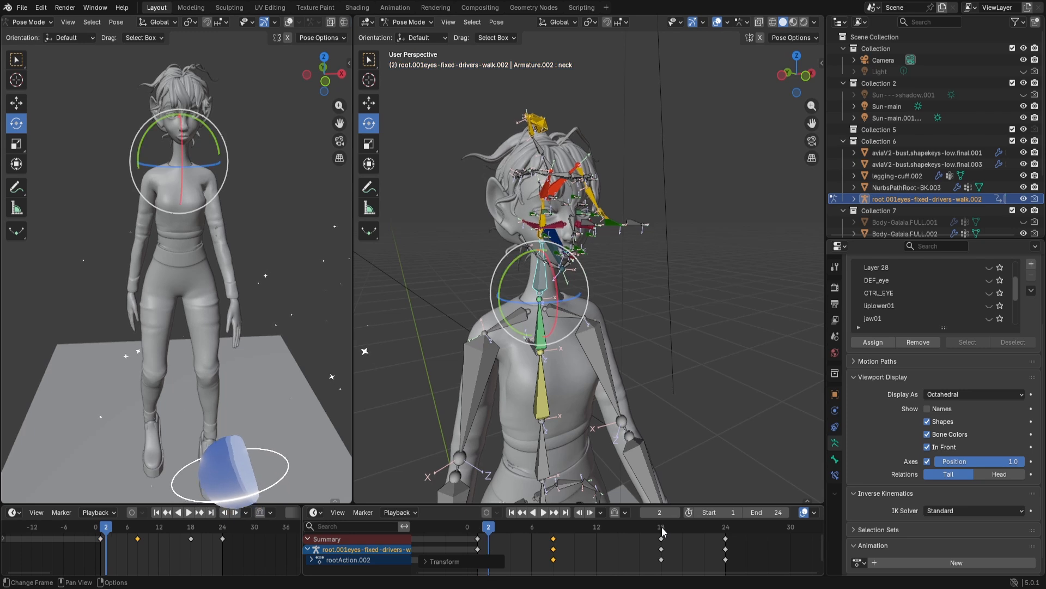
pyautogui.moveTo(664, 552); pyautogui.dragTo(654, 551)
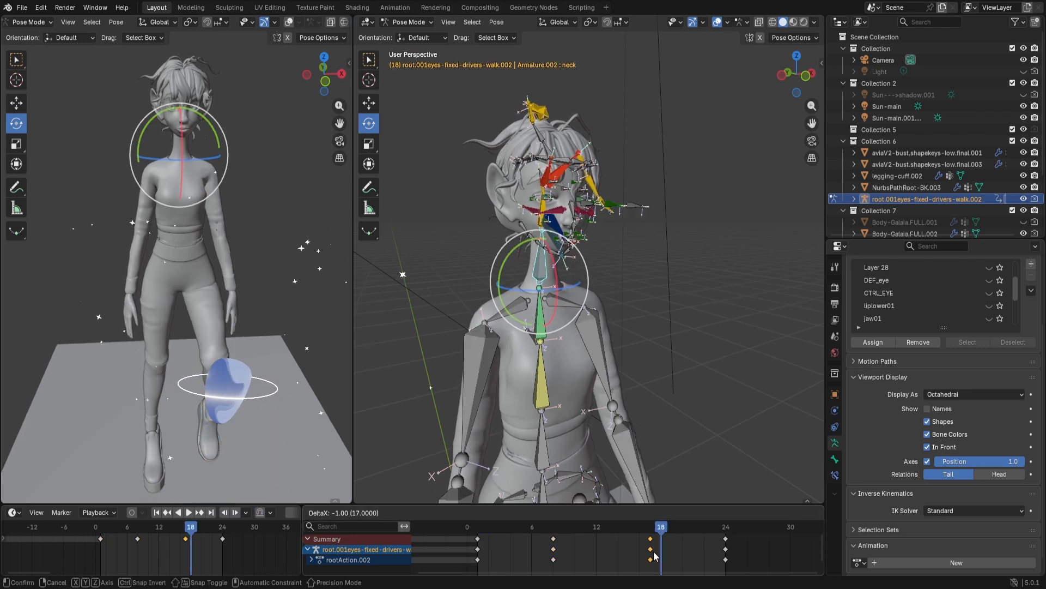
pyautogui.press('Escape')
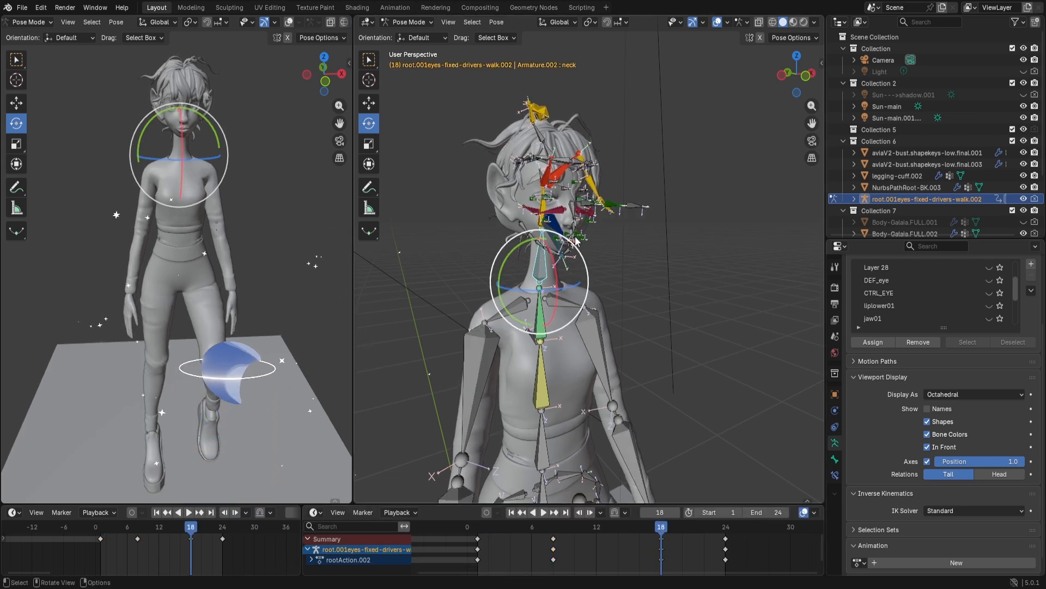
# Go to frame 16 and select the head bone among the overlapping face bones.
pyautogui.click(542, 220)
pyautogui.moveTo(661, 540); pyautogui.dragTo(643, 532)
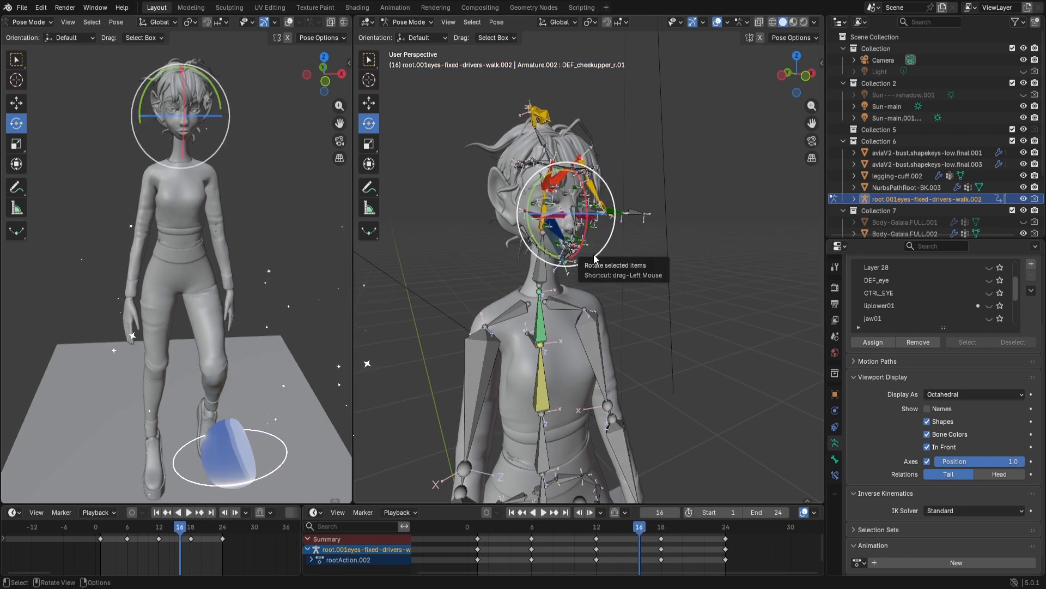
pyautogui.moveTo(590, 234); pyautogui.dragTo(587, 224)
pyautogui.click(551, 224)
pyautogui.click(551, 221)
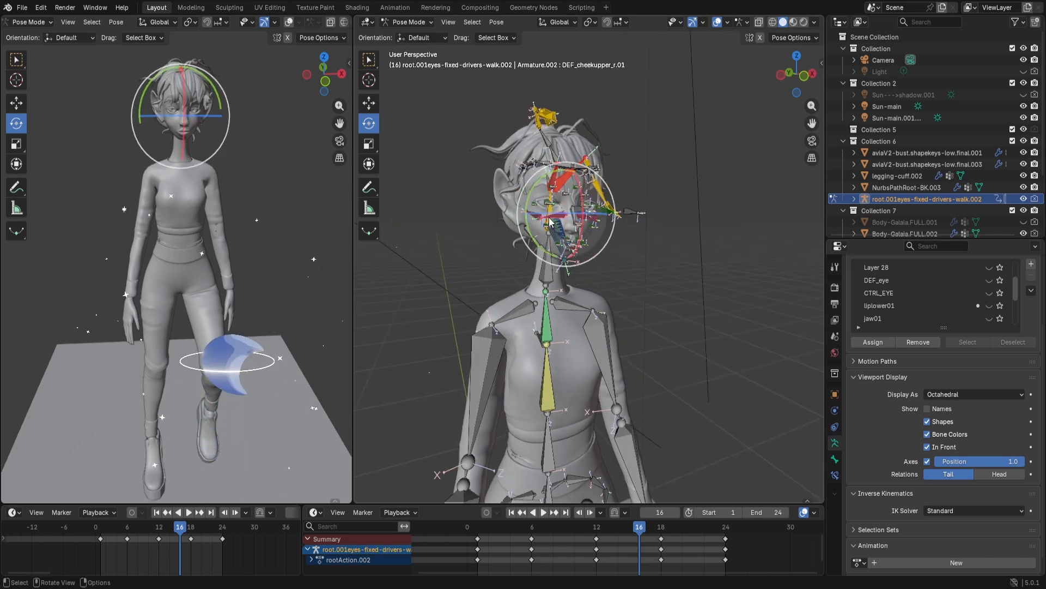
pyautogui.click(550, 221)
pyautogui.click(550, 221)
pyautogui.moveTo(551, 221); pyautogui.dragTo(560, 220, button='middle')
pyautogui.scroll(5, 560, 220)
pyautogui.scroll(-5, 559, 224)
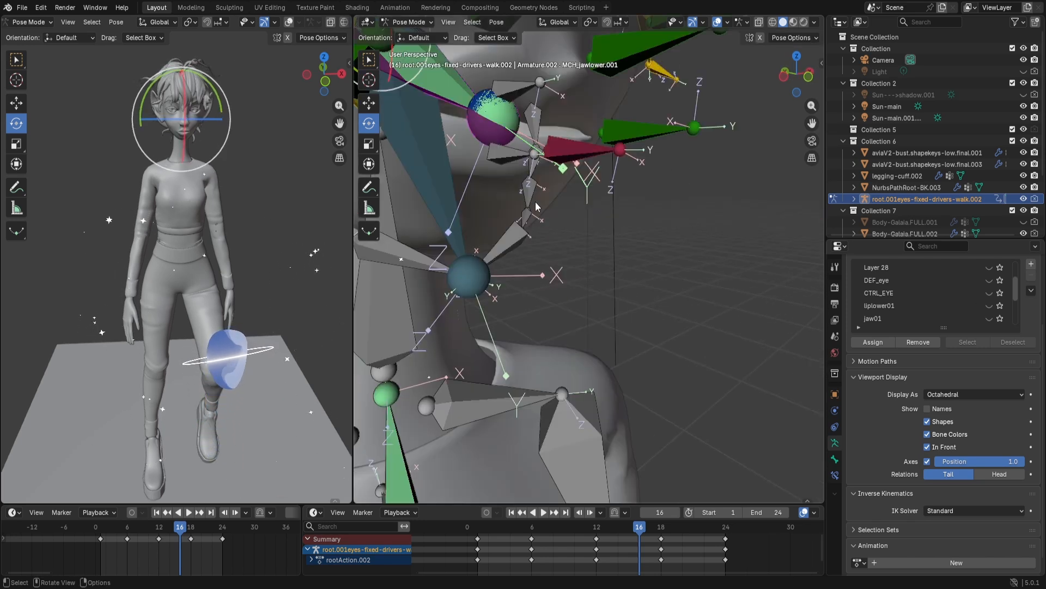
pyautogui.click(549, 206)
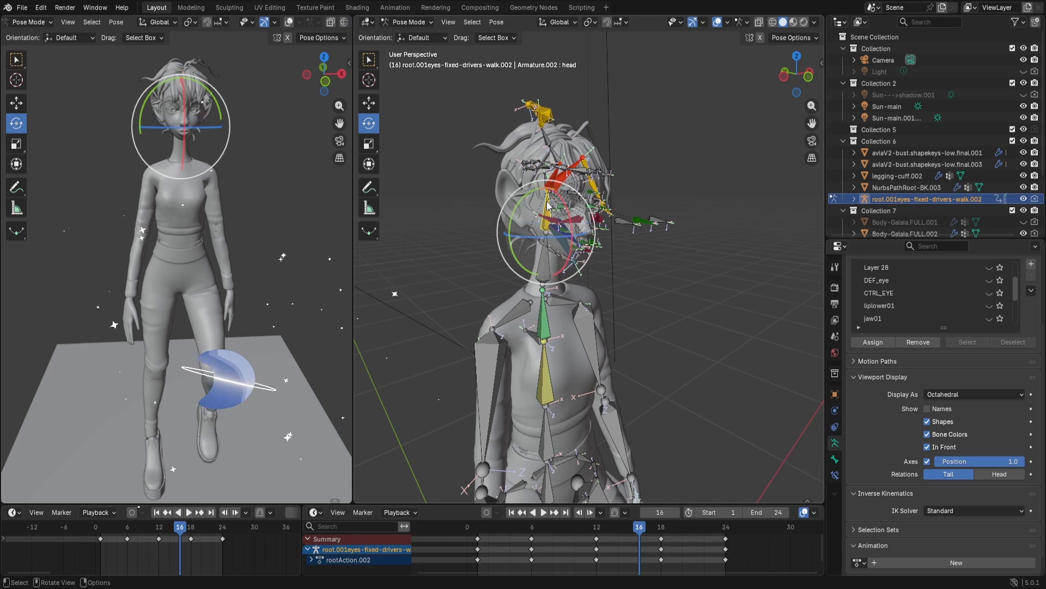
# Tilt the head bone slightly upward at frame 16 and insert a keyframe for it.
pyautogui.moveTo(572, 236); pyautogui.dragTo(567, 252)
pyautogui.press('k')
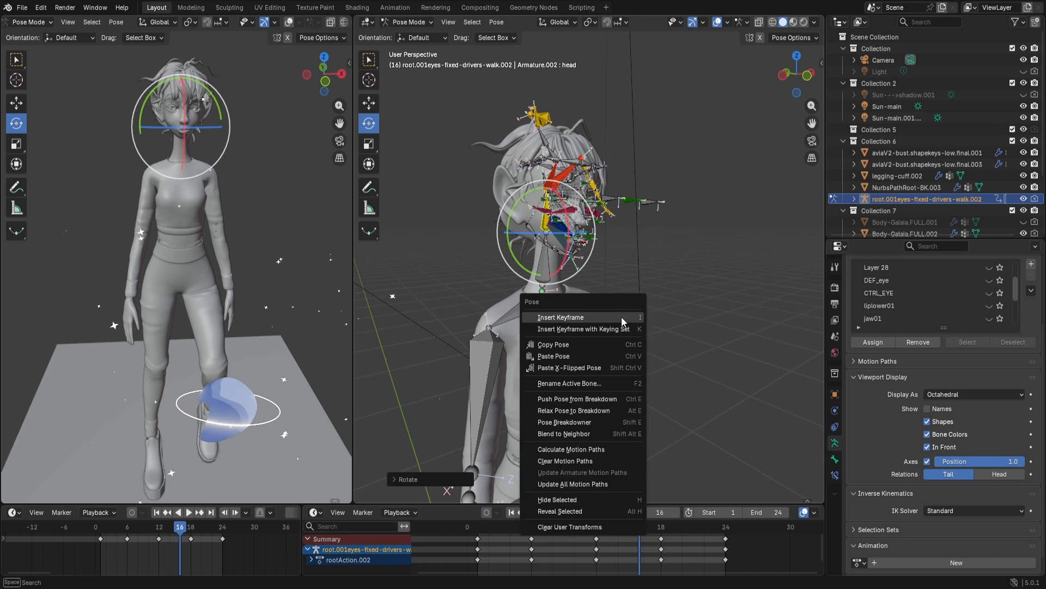
pyautogui.click(622, 316)
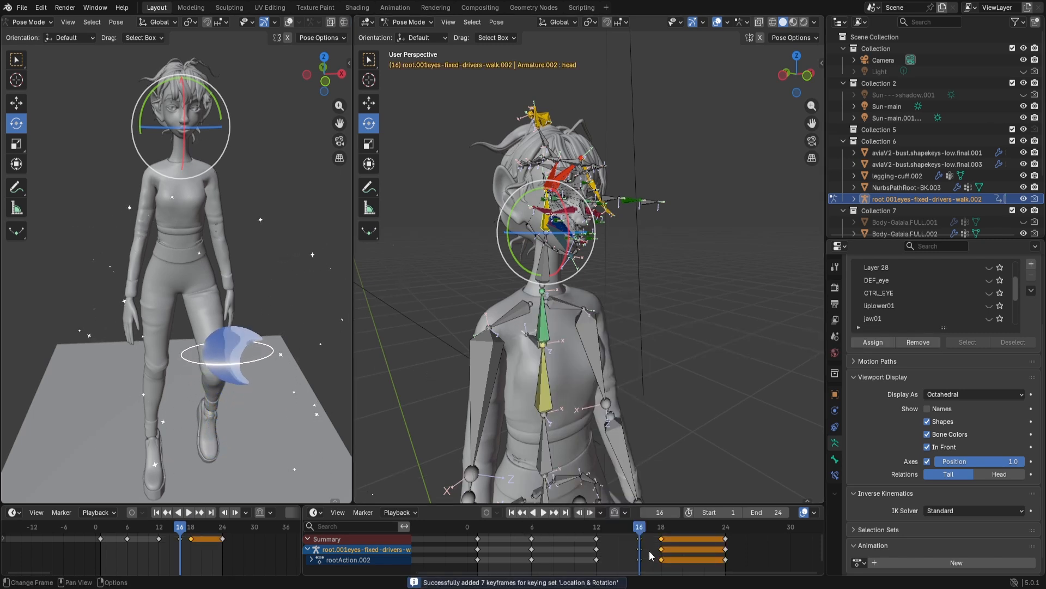
# Play the loop and examine the head motion from several angles around the full figure.
pyautogui.press('space')
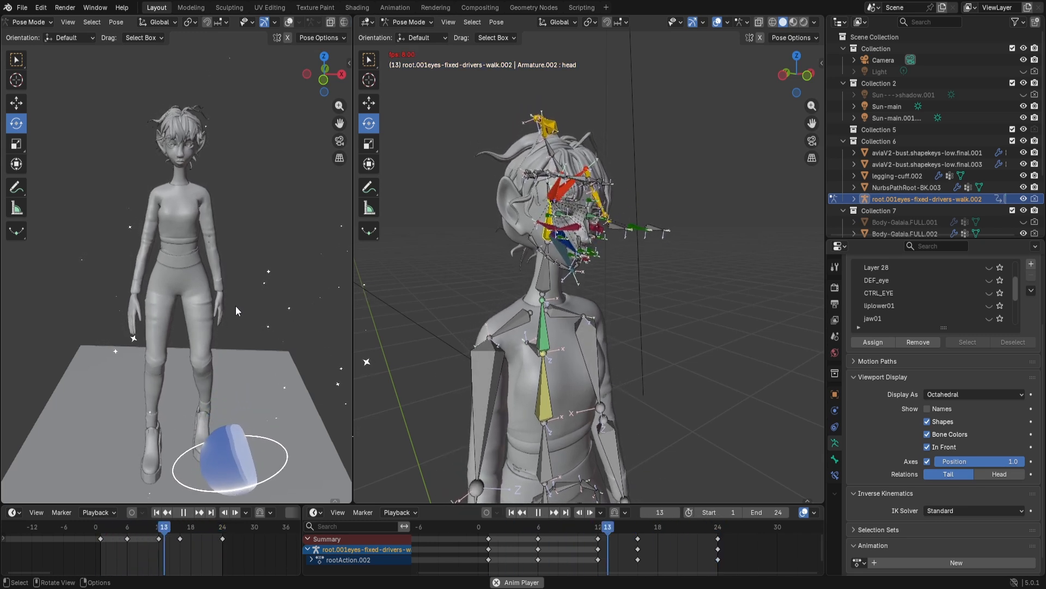
pyautogui.moveTo(235, 306); pyautogui.dragTo(242, 337, button='middle')
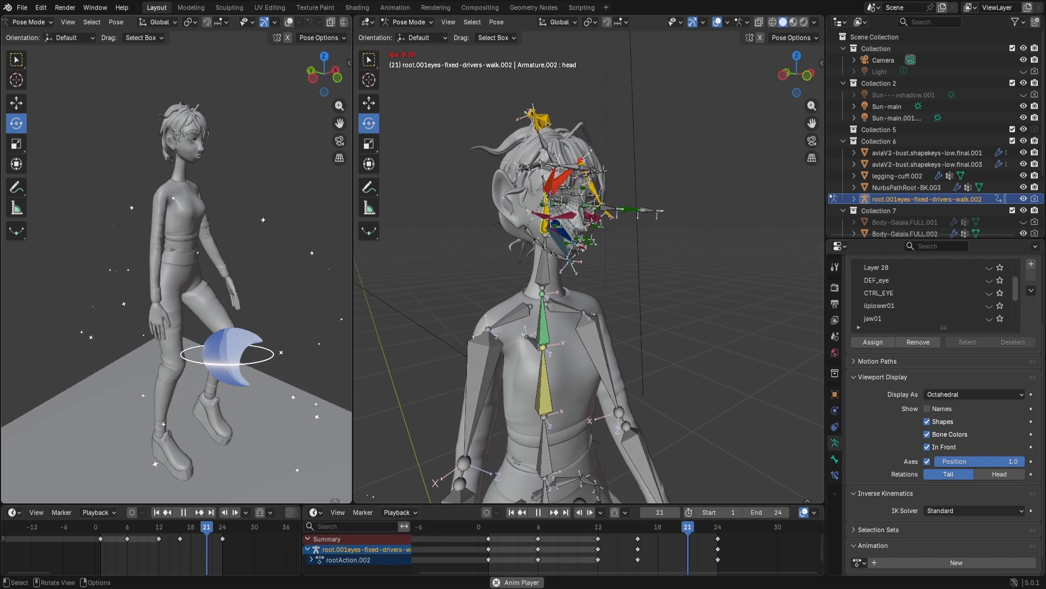
pyautogui.moveTo(238, 335); pyautogui.dragTo(252, 329, button='middle')
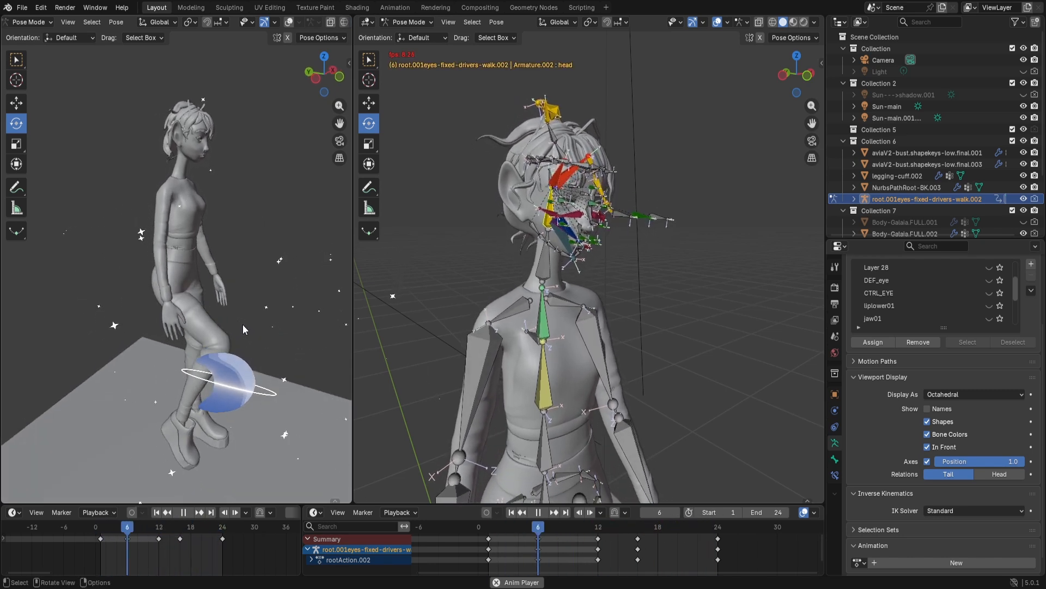
pyautogui.moveTo(232, 316); pyautogui.dragTo(176, 310, button='middle')
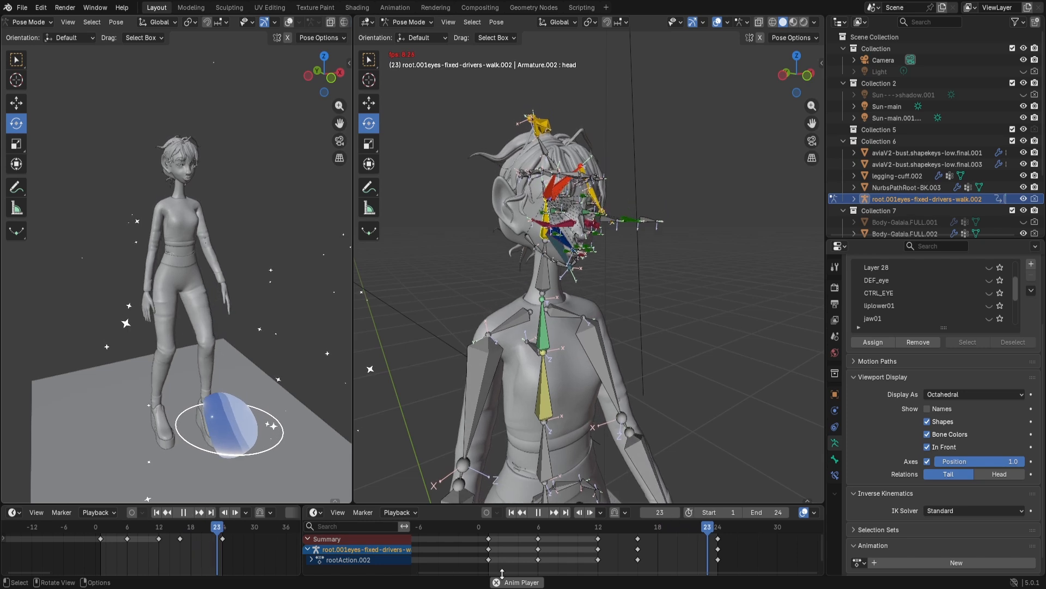
pyautogui.press('space')
pyautogui.scroll(-1, 524, 545)
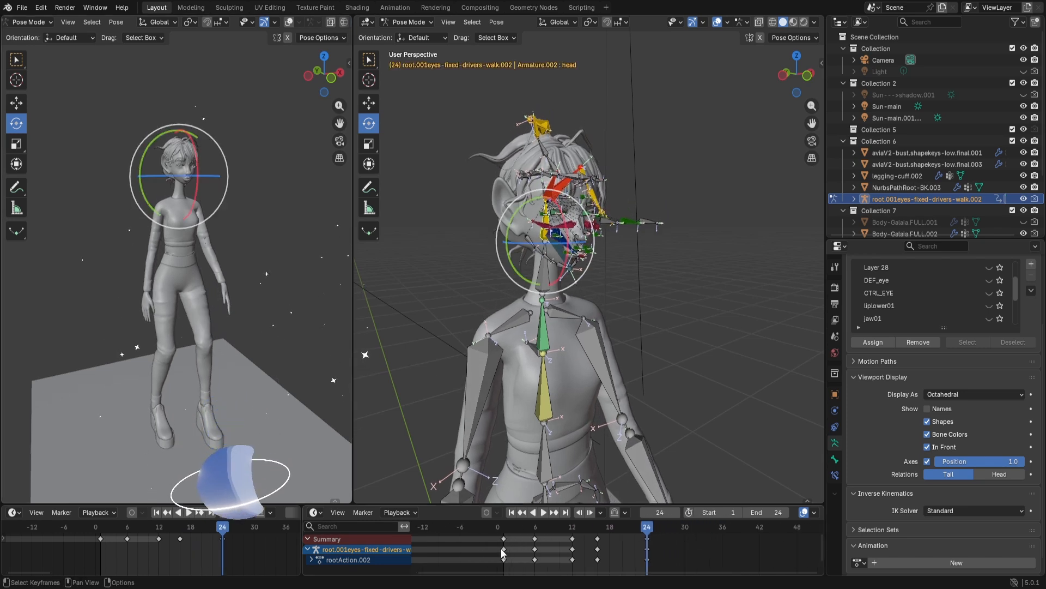
# Select all bones of the armature so that all their keyframes are available for editing.
pyautogui.scroll(3, 629, 545)
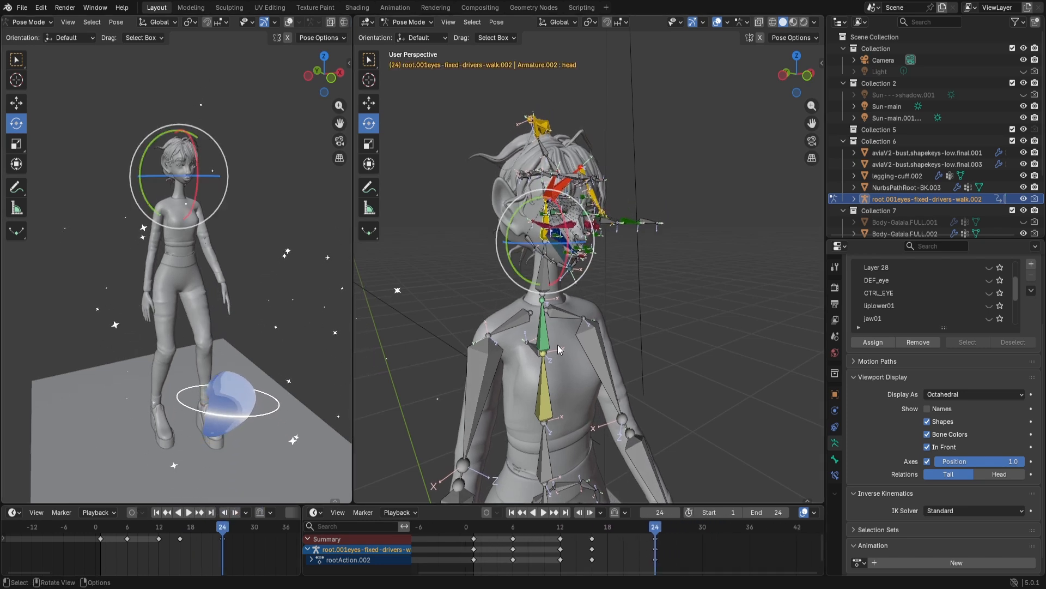
pyautogui.press('a')
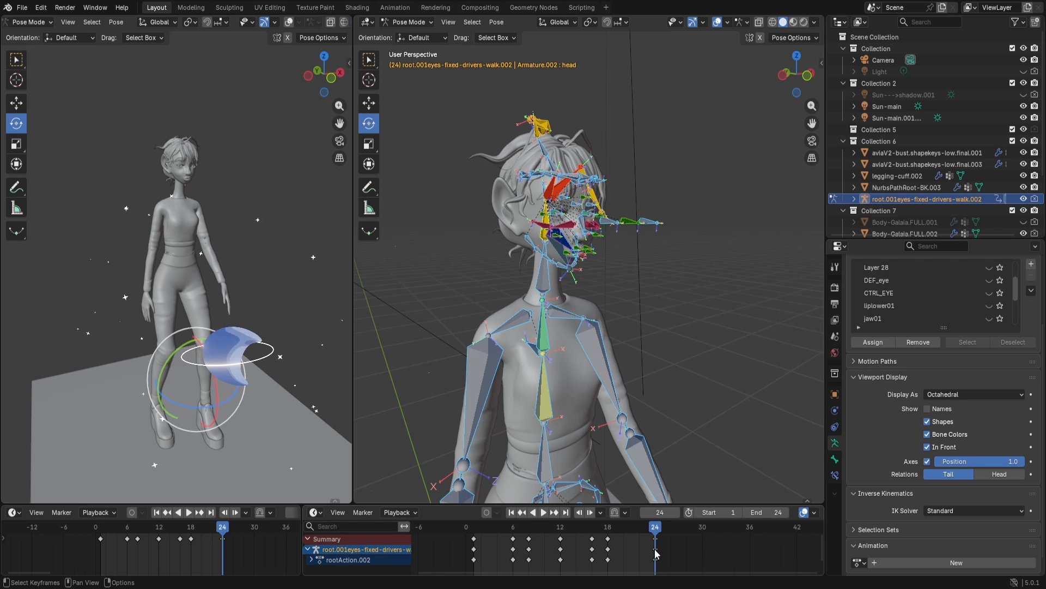
# Try shifting all bones' frame 24 keyframes to frame 25, play the loop, and return them to frame 24.
pyautogui.press('g')
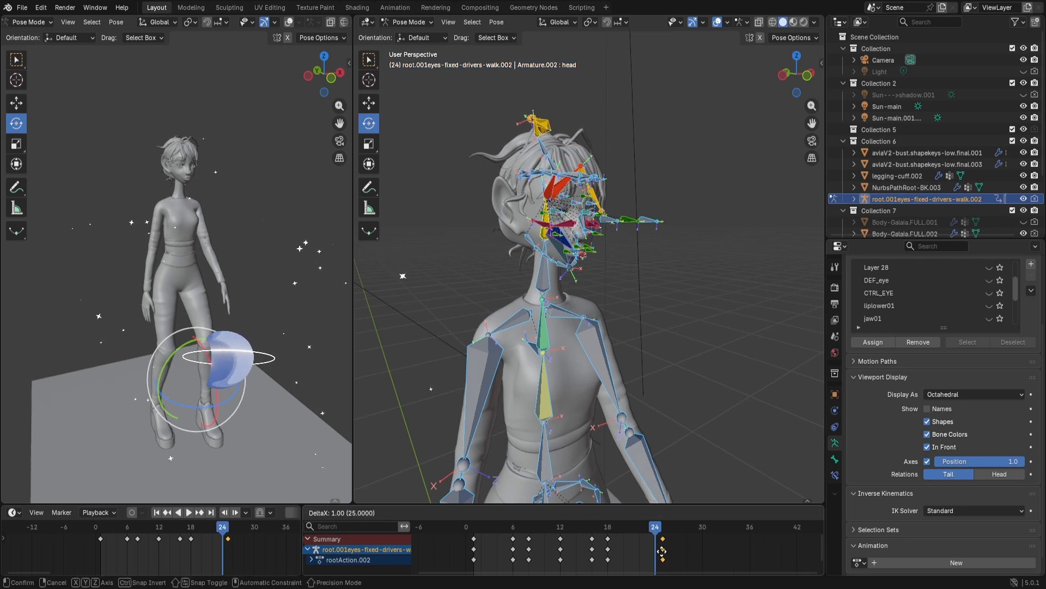
pyautogui.click(661, 550)
pyautogui.press('space')
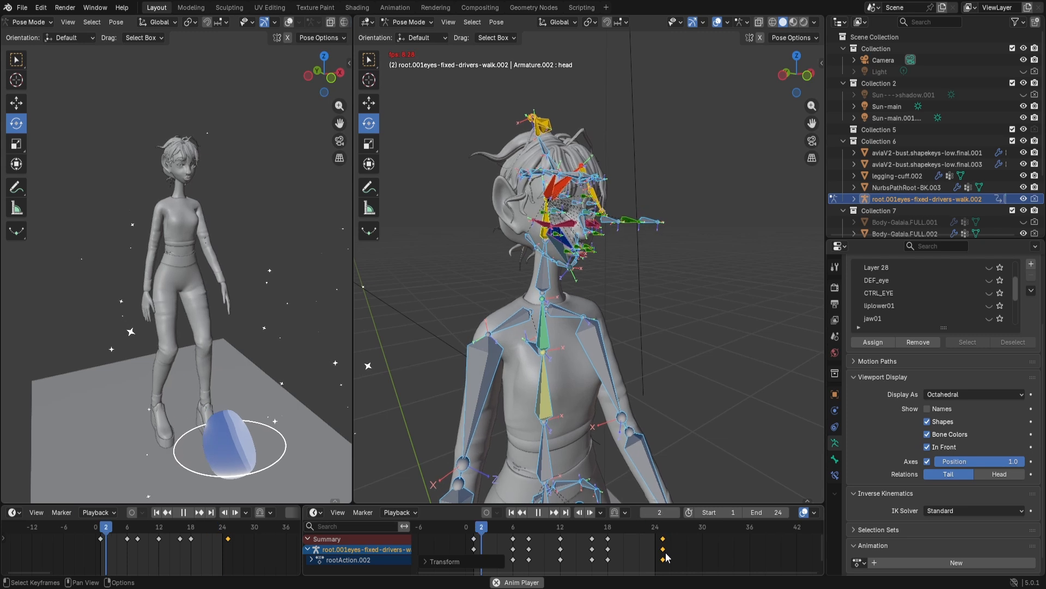
pyautogui.press('space')
pyautogui.press('g')
pyautogui.click(654, 552)
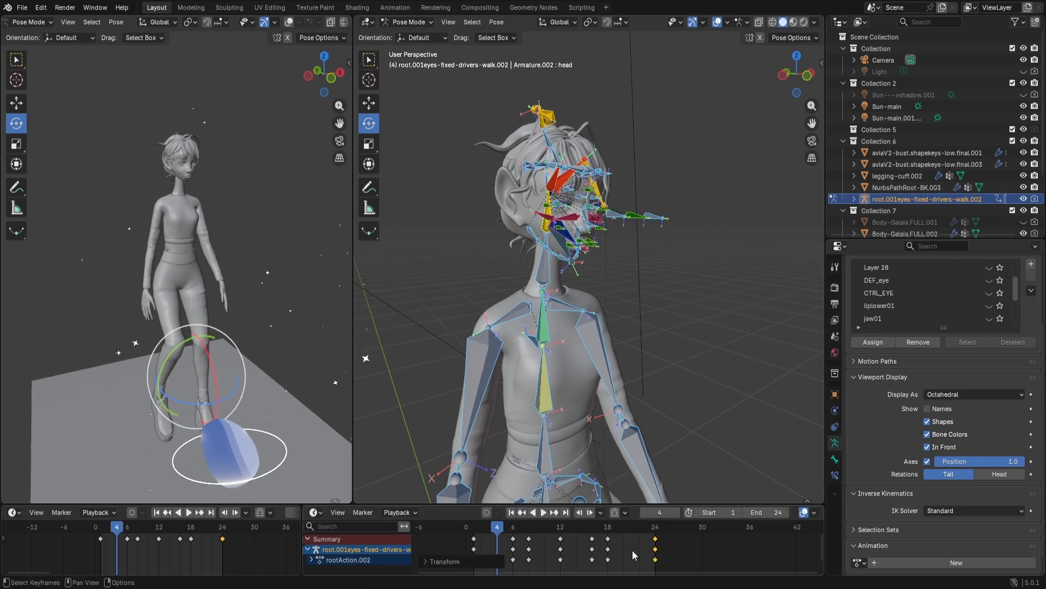
# Extend the animation range by setting the end frame to 48.
pyautogui.moveTo(618, 555); pyautogui.dragTo(533, 556, button='middle')
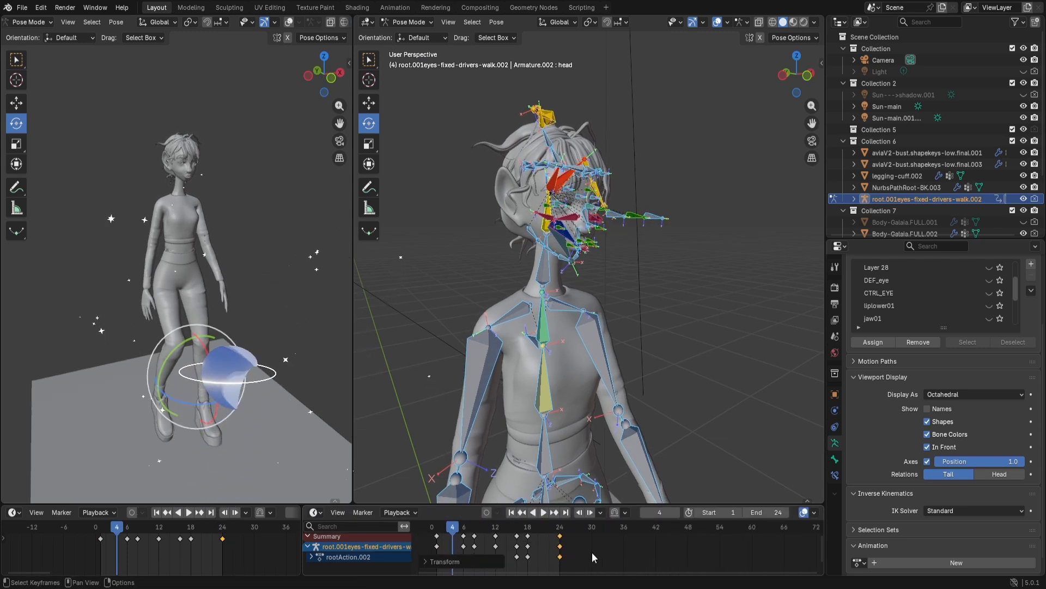
pyautogui.moveTo(566, 505); pyautogui.dragTo(548, 467)
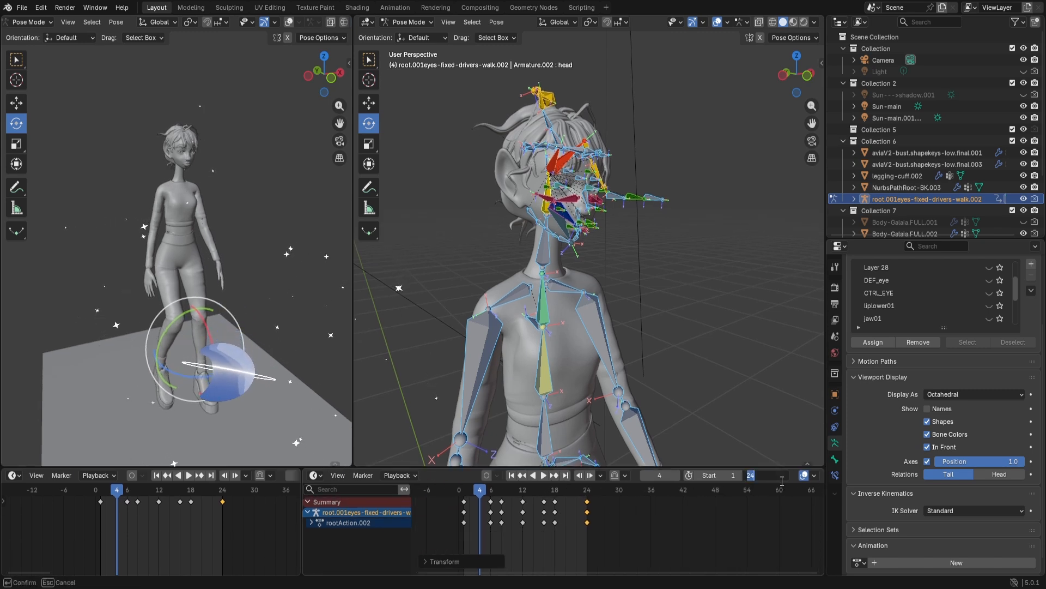
pyautogui.press('Return')
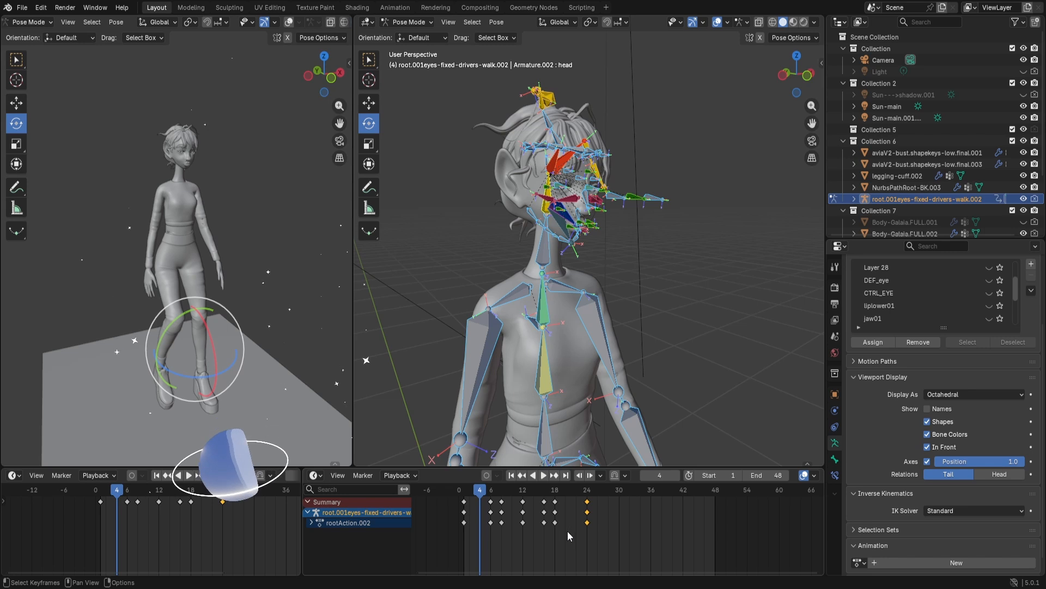
pyautogui.moveTo(598, 526); pyautogui.dragTo(578, 514)
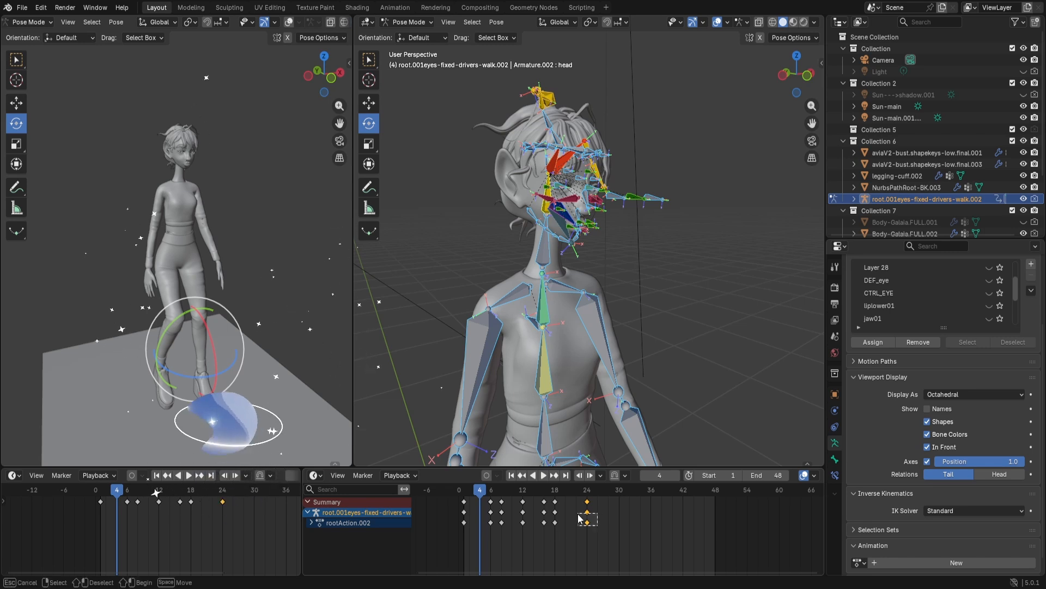
pyautogui.hotkey('ctrl', 'v')
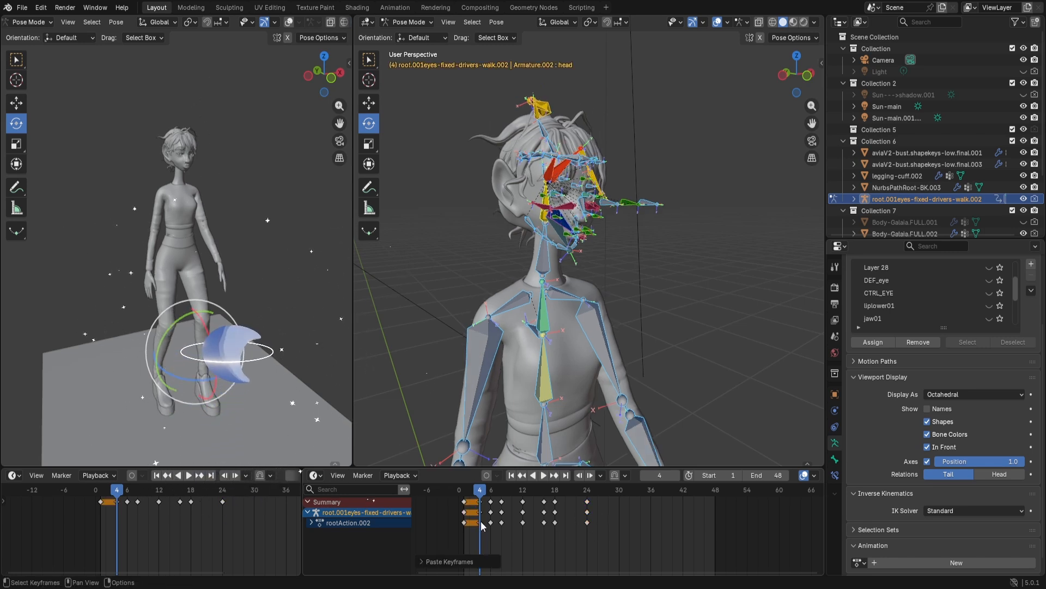
pyautogui.hotkey('ctrl', 'z')
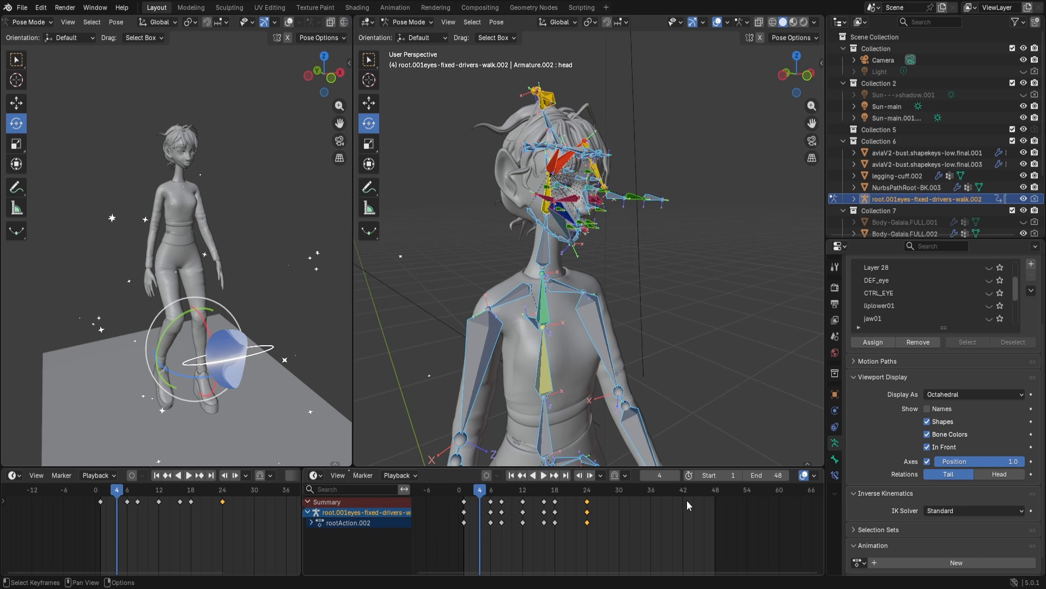
# Copy the frame 24 keyframes of all bones to frame 48.
pyautogui.click(718, 494)
pyautogui.press('b')
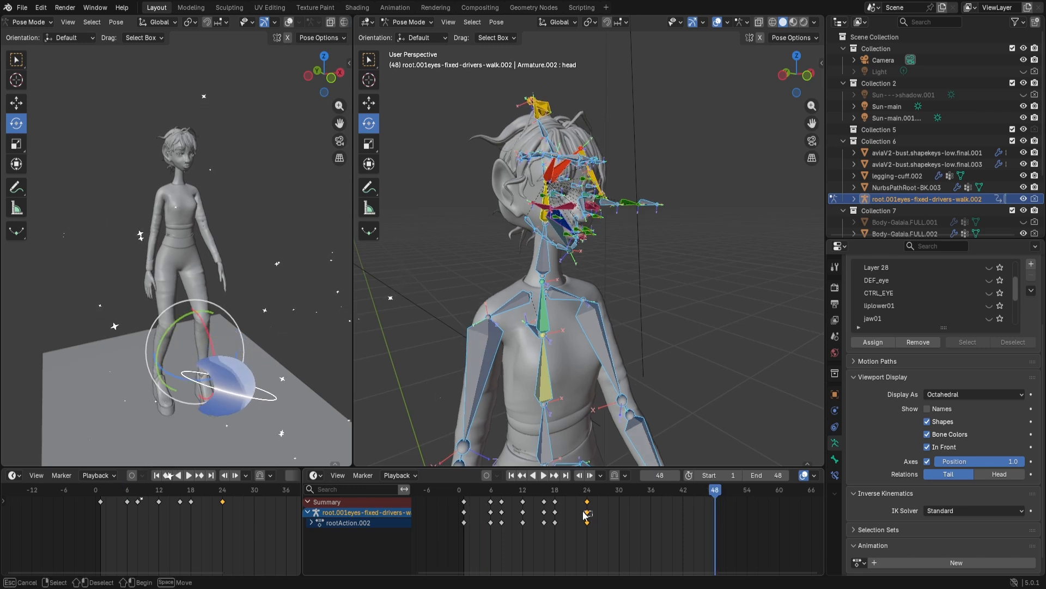
pyautogui.hotkey('ctrl', 'v')
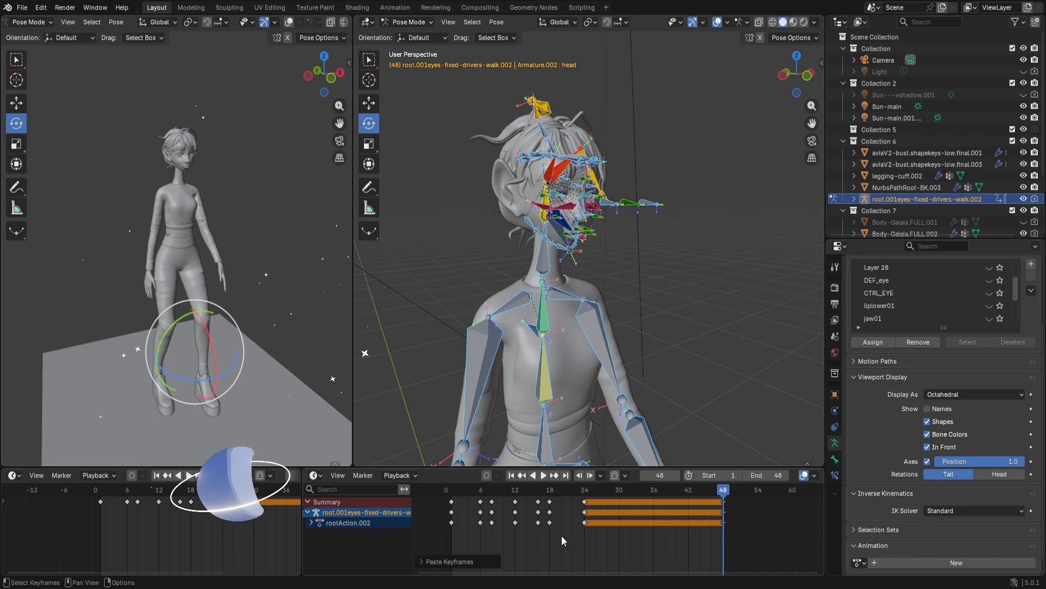
# Copy all keyframes from frames 6 to 18 and paste them starting at frame 30.
pyautogui.hotkey('ctrl', 'z')
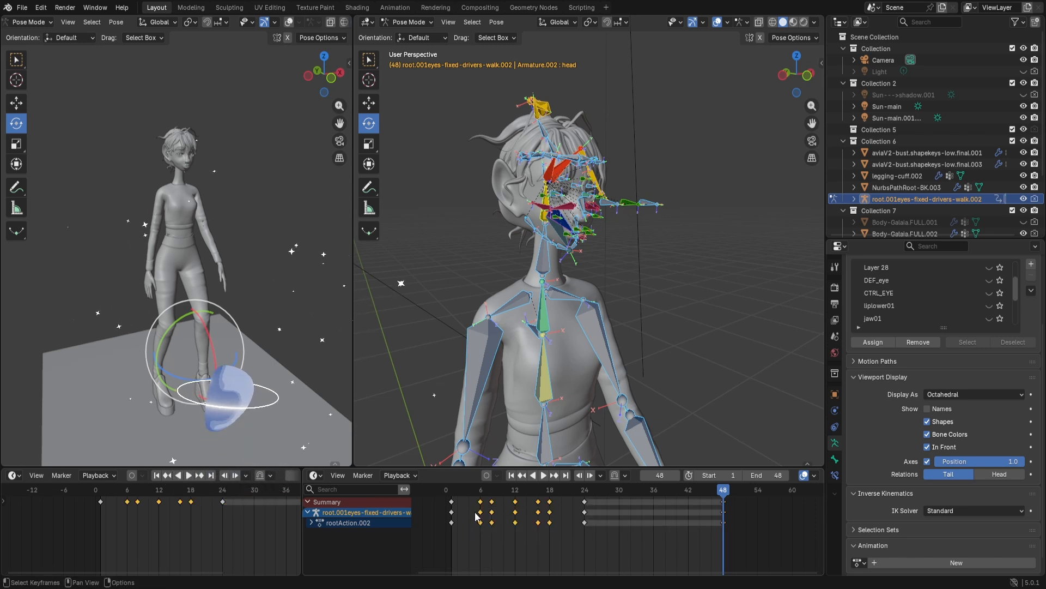
pyautogui.scroll(2, 475, 516)
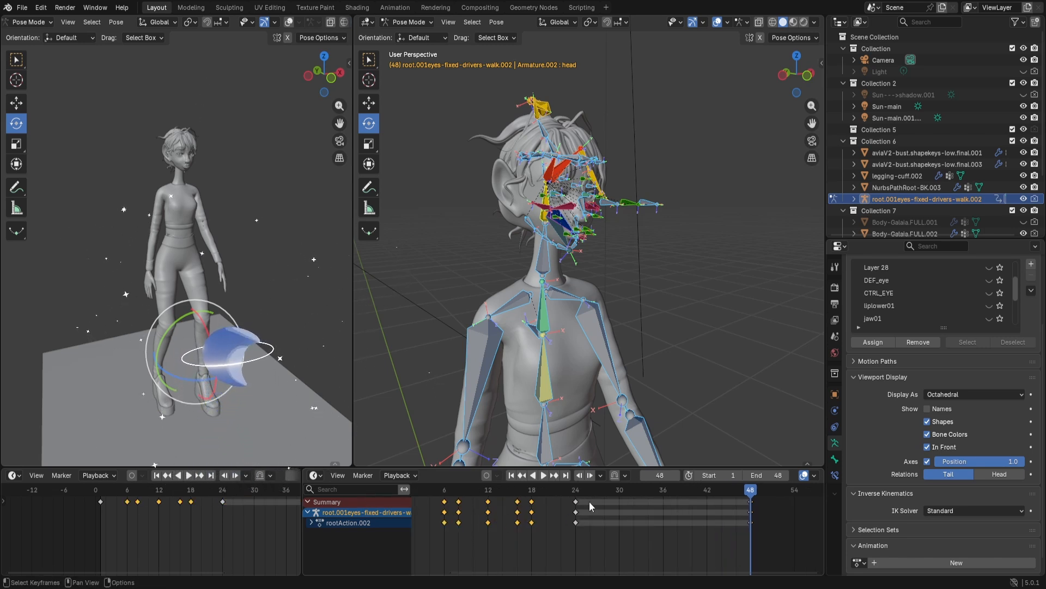
pyautogui.hotkey('ctrl', 'v')
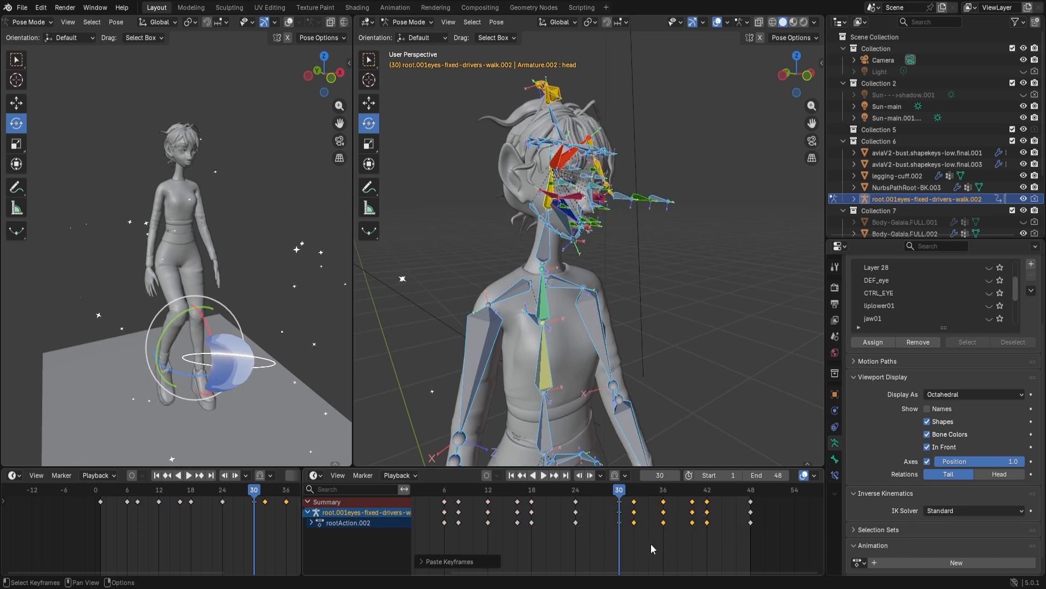
pyautogui.scroll(-1, 614, 525)
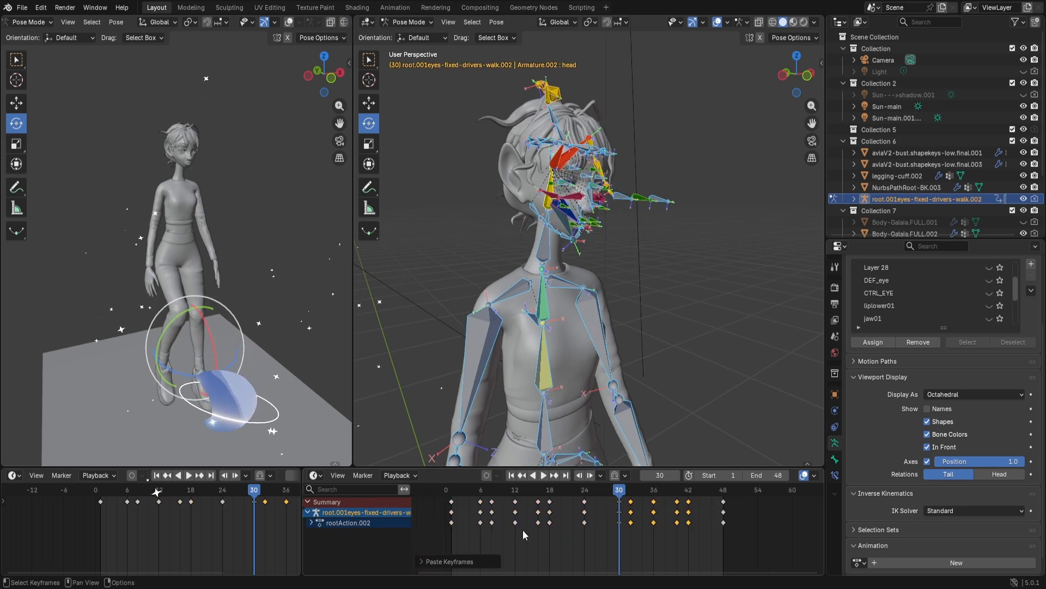
# Play the extended loop, then reduce the head bone's keyframes between frames 24 and 40 to a single one at frame 32.
pyautogui.press('space')
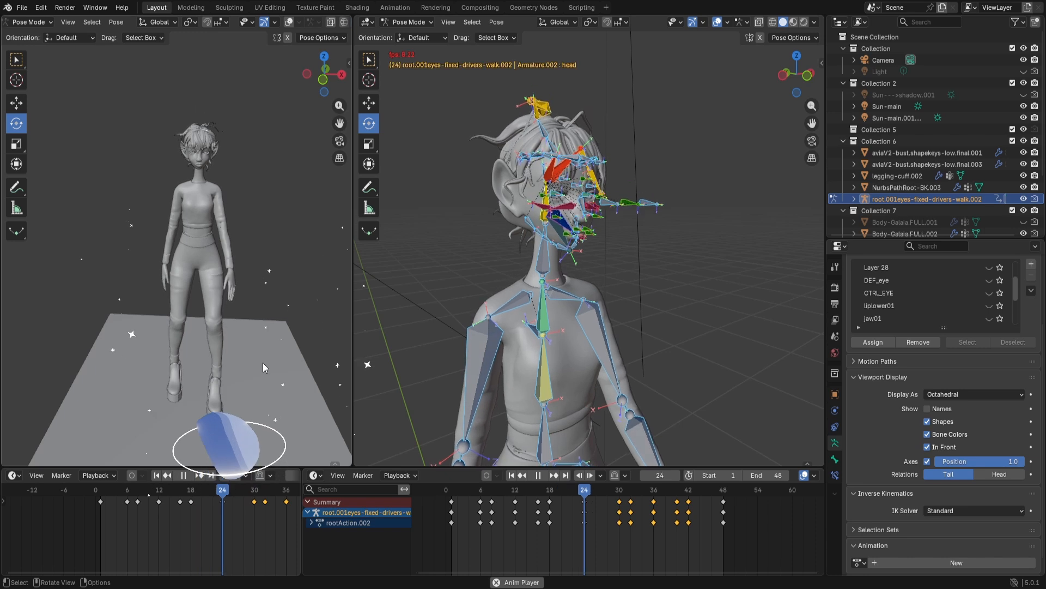
pyautogui.press('space')
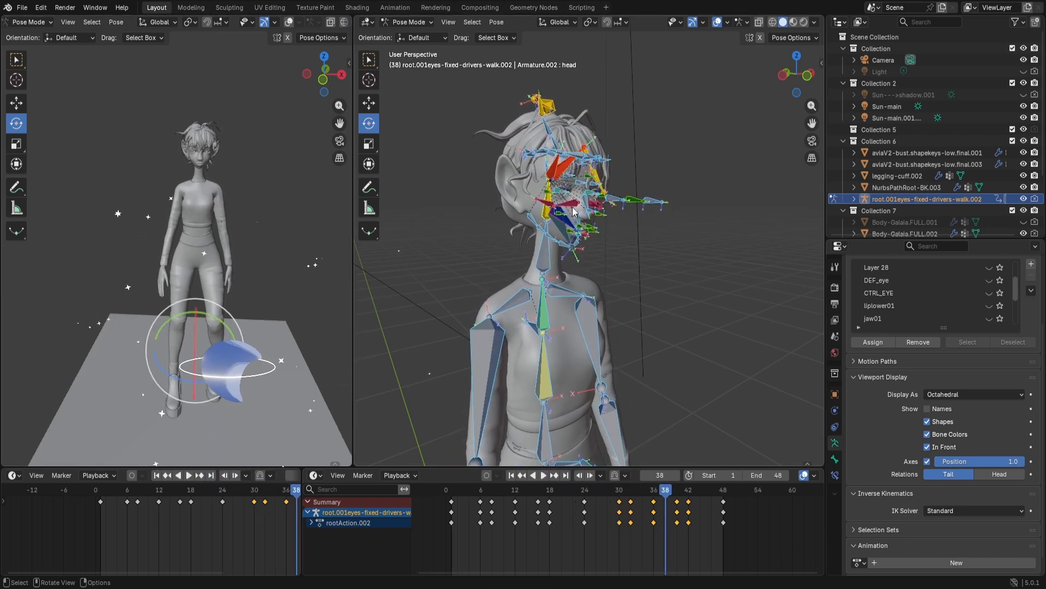
pyautogui.click(544, 214)
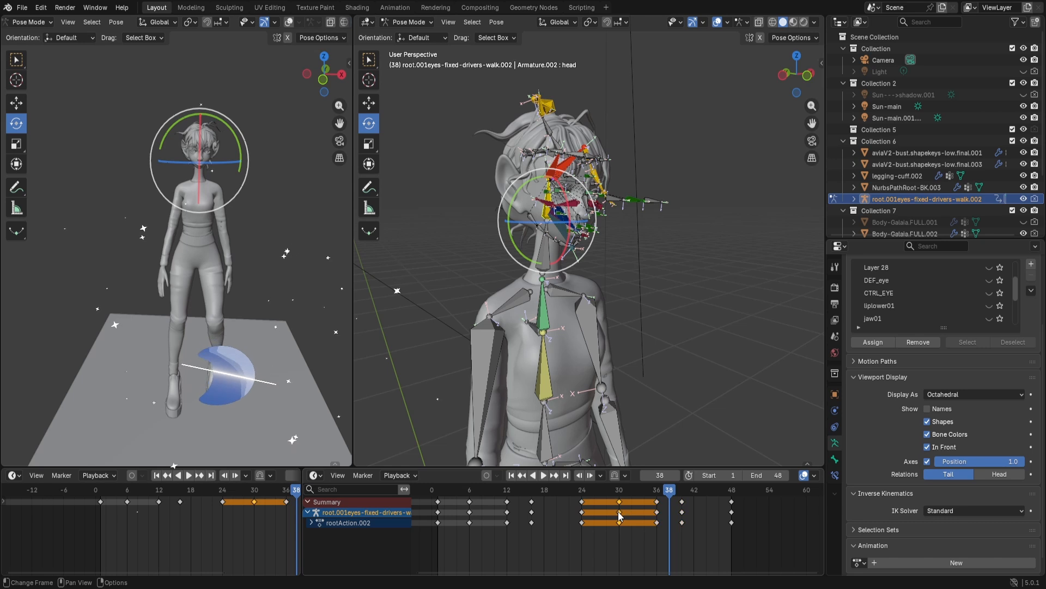
pyautogui.click(639, 538)
pyautogui.moveTo(643, 512); pyautogui.dragTo(631, 509)
pyautogui.click(632, 494)
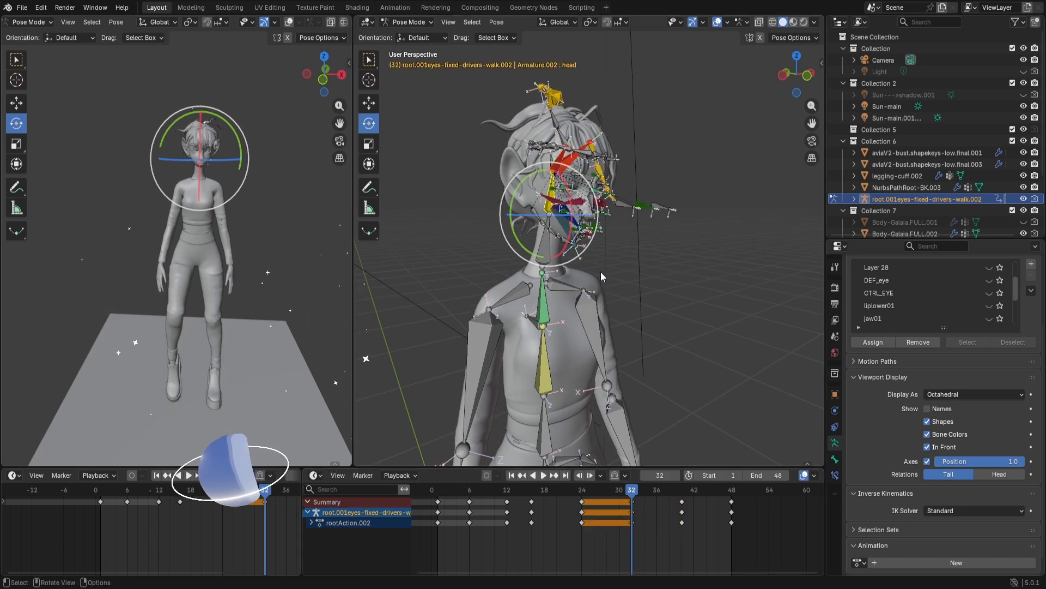
# Turn the head bone sideways by about 13° at frame 32 and insert a keyframe for it.
pyautogui.moveTo(565, 267); pyautogui.dragTo(552, 260, button='middle')
pyautogui.moveTo(540, 237); pyautogui.dragTo(526, 238)
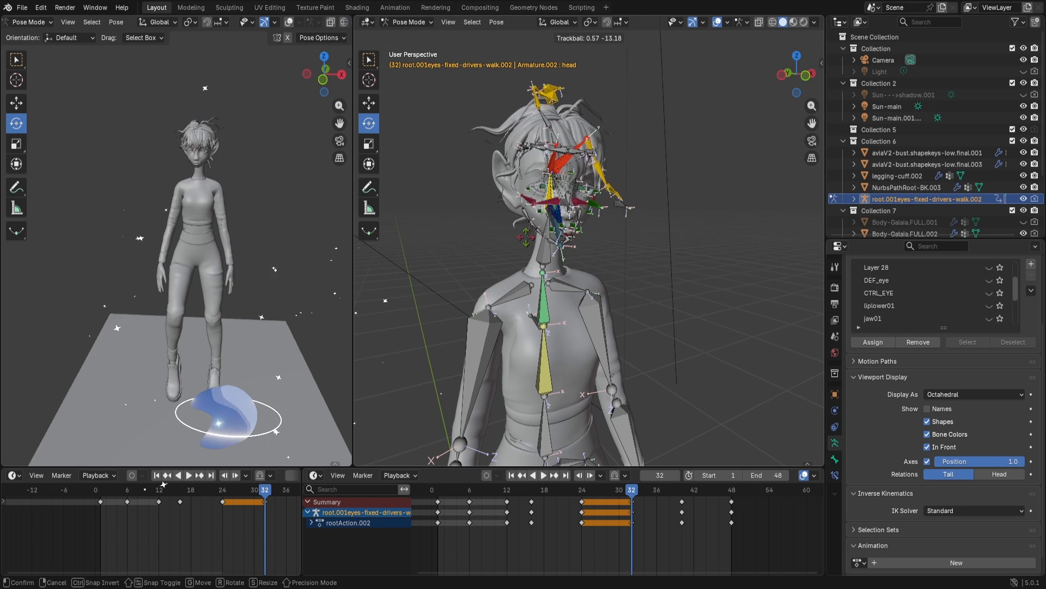
pyautogui.moveTo(550, 294); pyautogui.dragTo(551, 297)
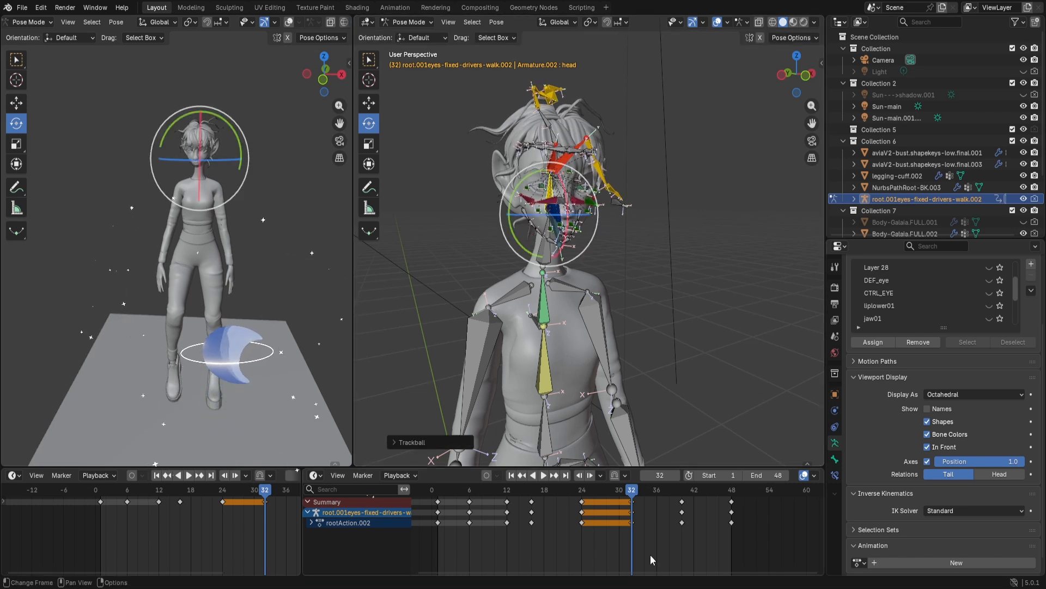
pyautogui.rightClick(570, 301)
pyautogui.click(567, 299)
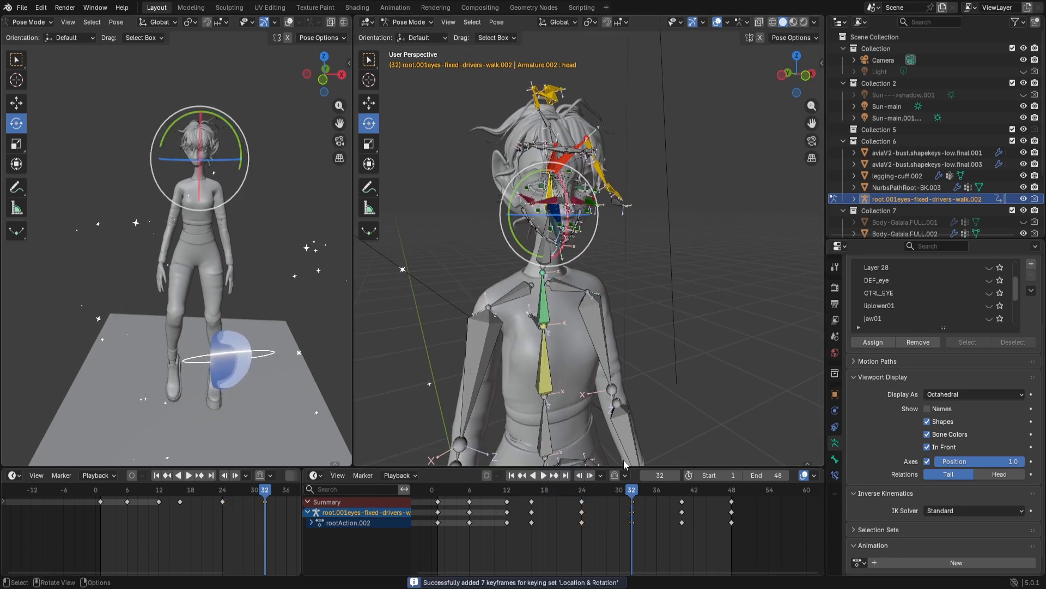
# Play back the head turn, delete the head bone's keyframe at frame 40, and replay the animation.
pyautogui.press('space')
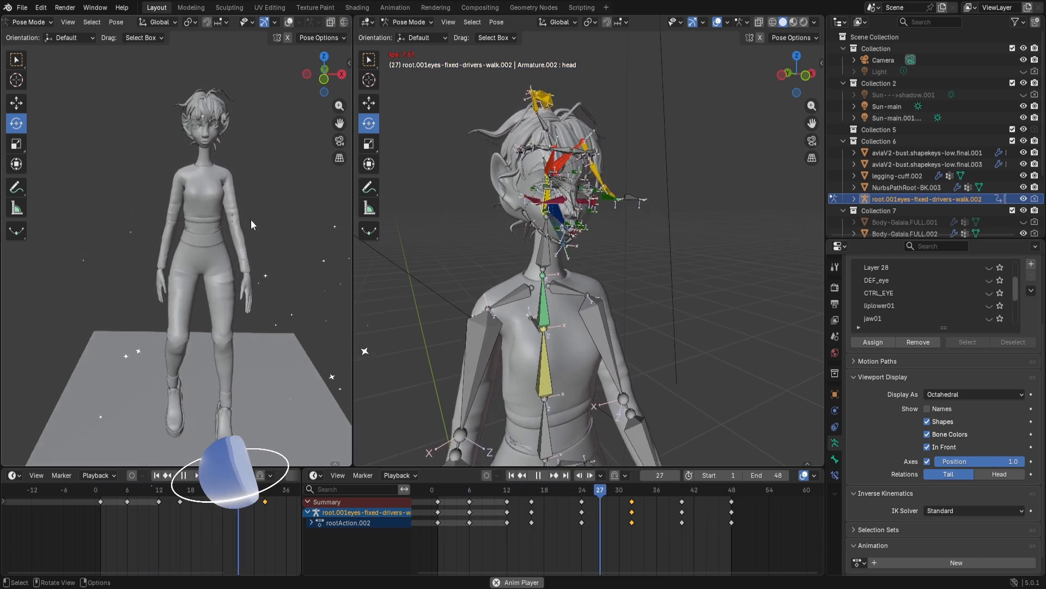
pyautogui.press('space')
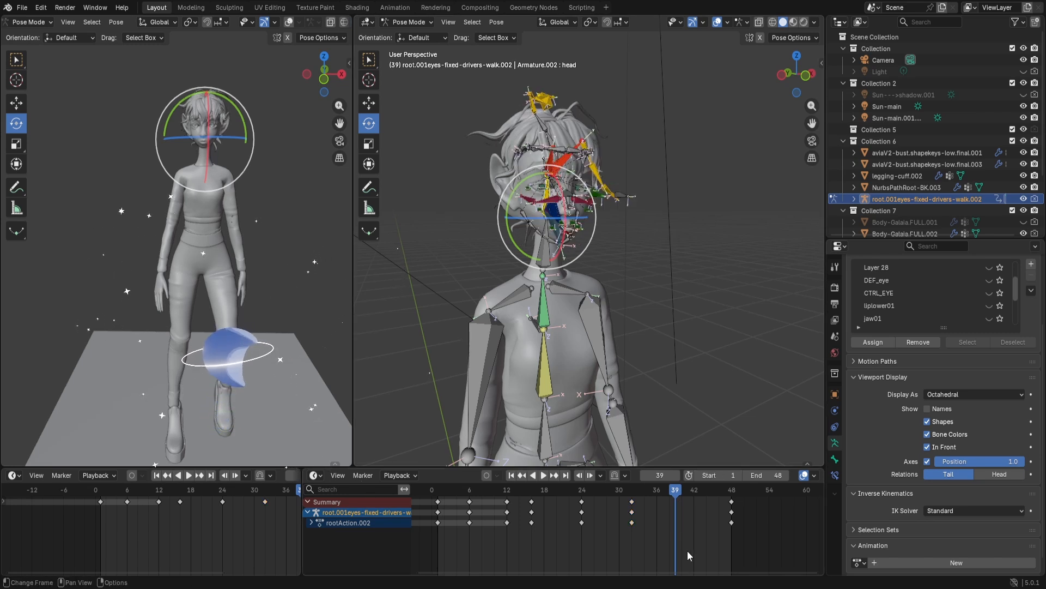
pyautogui.press('space')
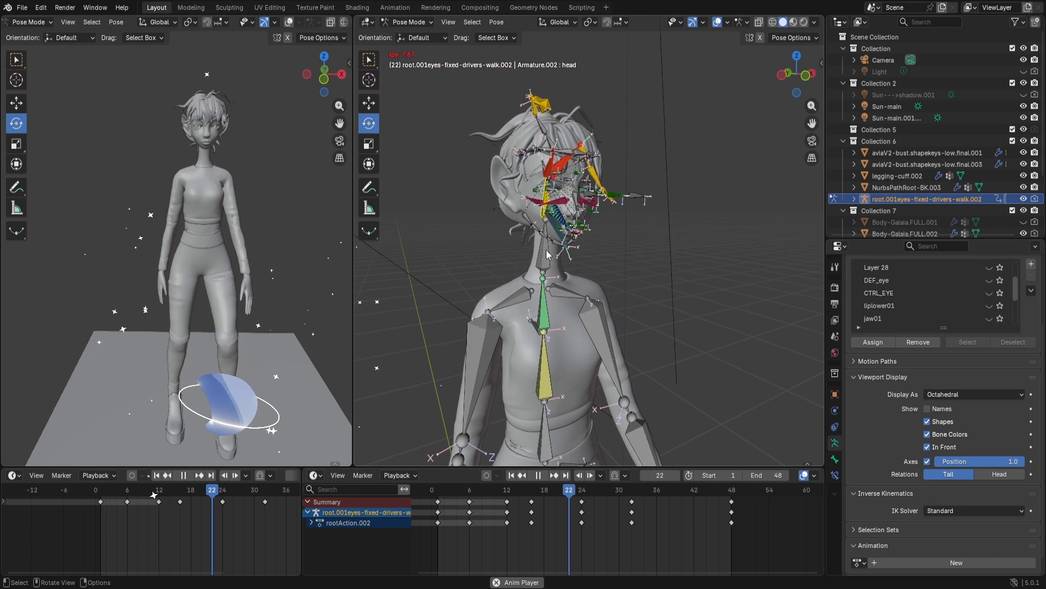
# Select the neck bone, delete its keyframe at frame 18, and play the animation to check the neck motion.
pyautogui.click(543, 266)
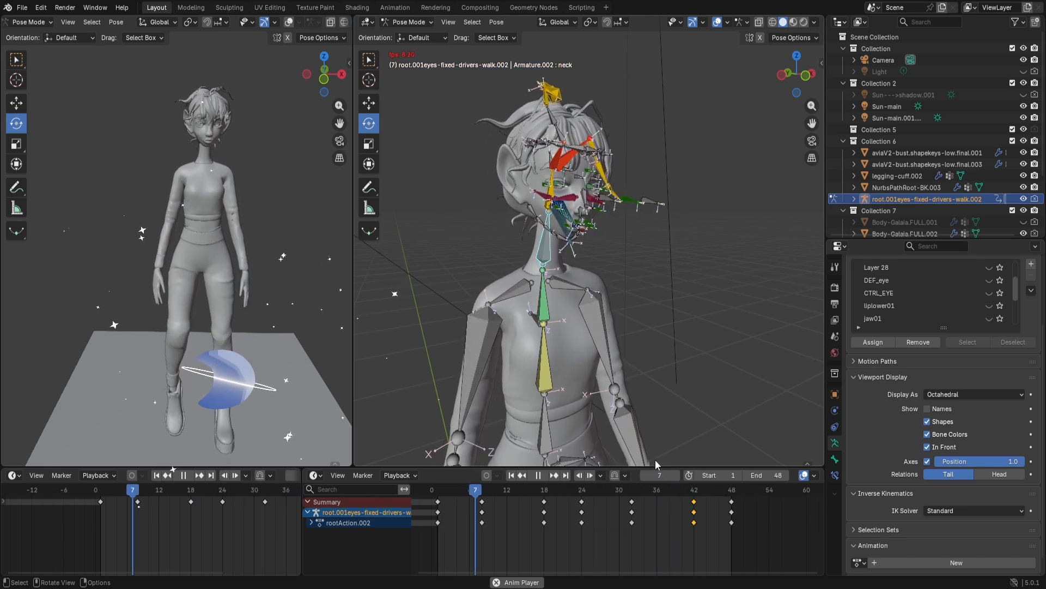
pyautogui.press('space')
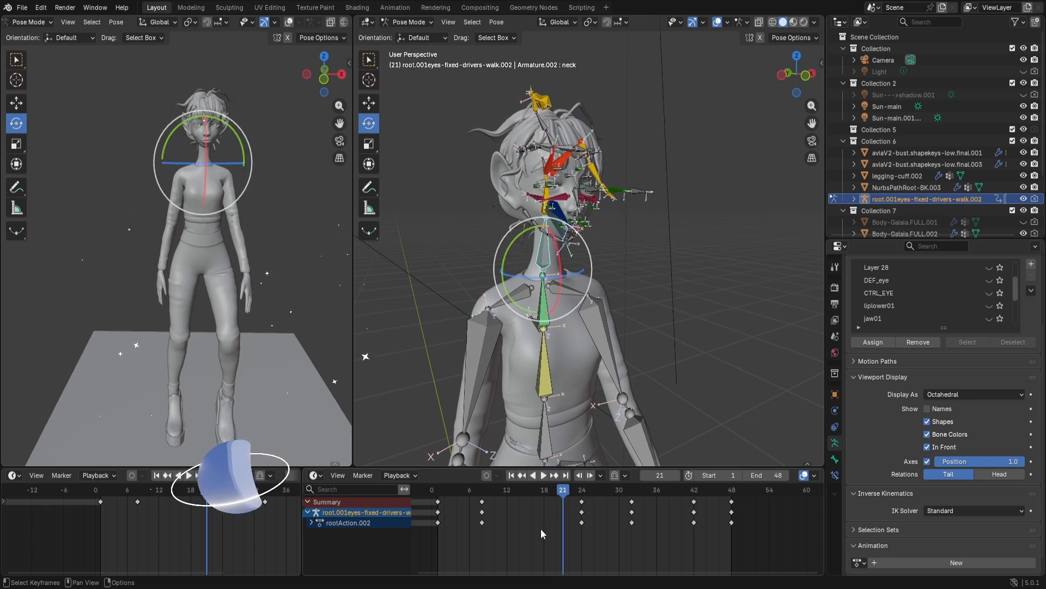
pyautogui.press('space')
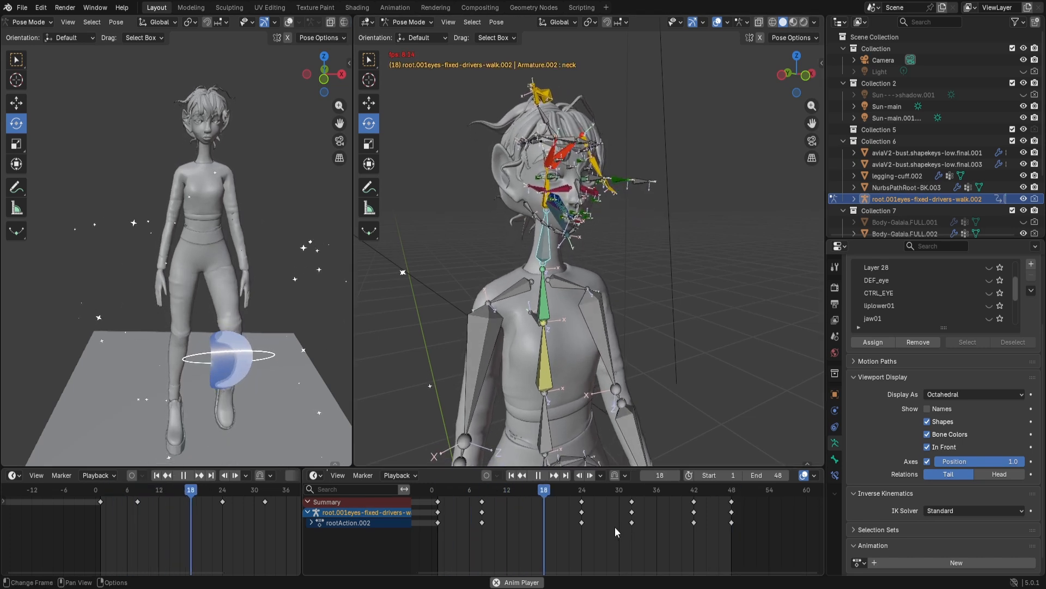
pyautogui.scroll(-1, 615, 526)
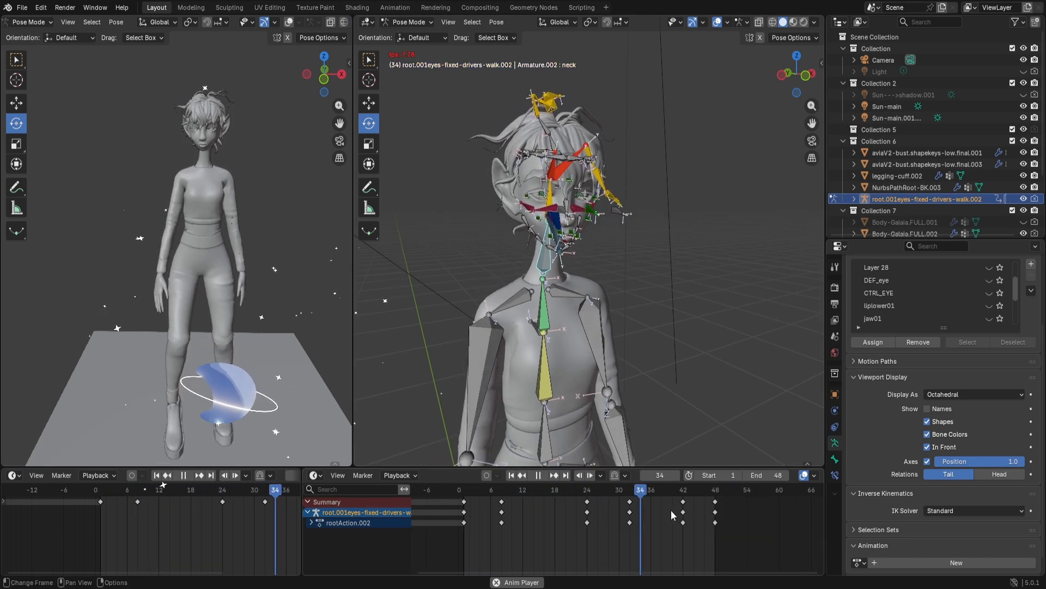
pyautogui.press('space')
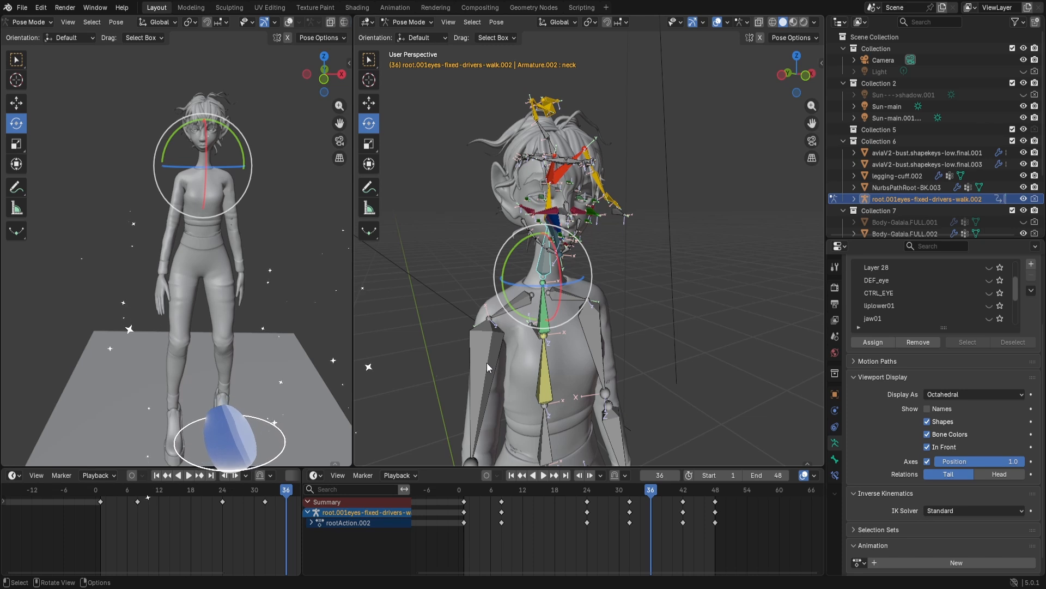
# Swing the right upper arm bone further forward at frame 36 and insert a keyframe for it.
pyautogui.scroll(-3, 482, 381)
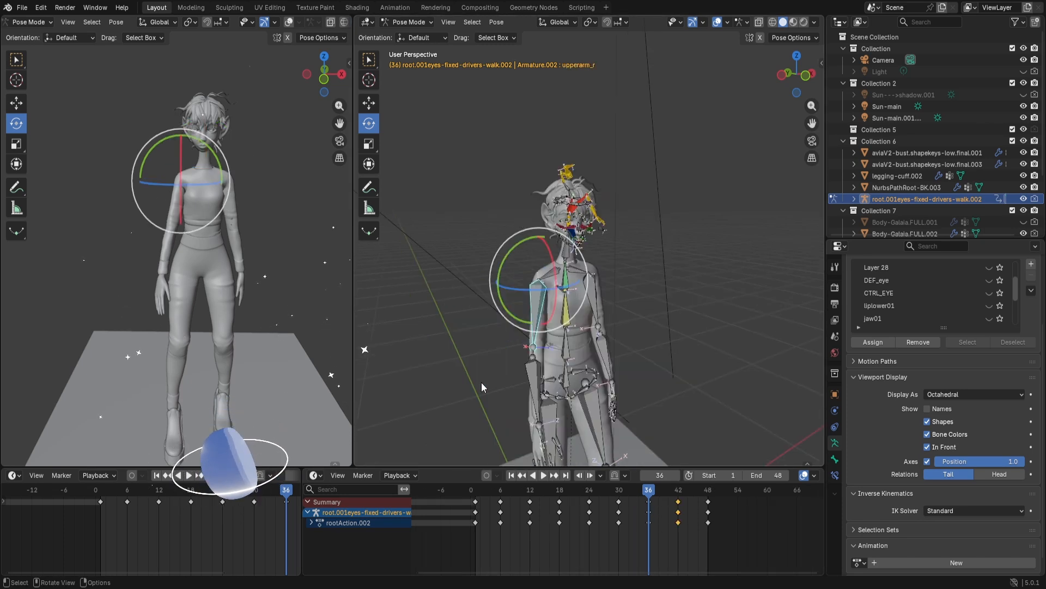
pyautogui.moveTo(482, 381); pyautogui.dragTo(538, 362, button='middle')
pyautogui.moveTo(540, 331)
pyautogui.mouseDown()
pyautogui.moveTo(522, 330)
pyautogui.moveTo(551, 326)
pyautogui.mouseUp()
pyautogui.rightClick(550, 326)
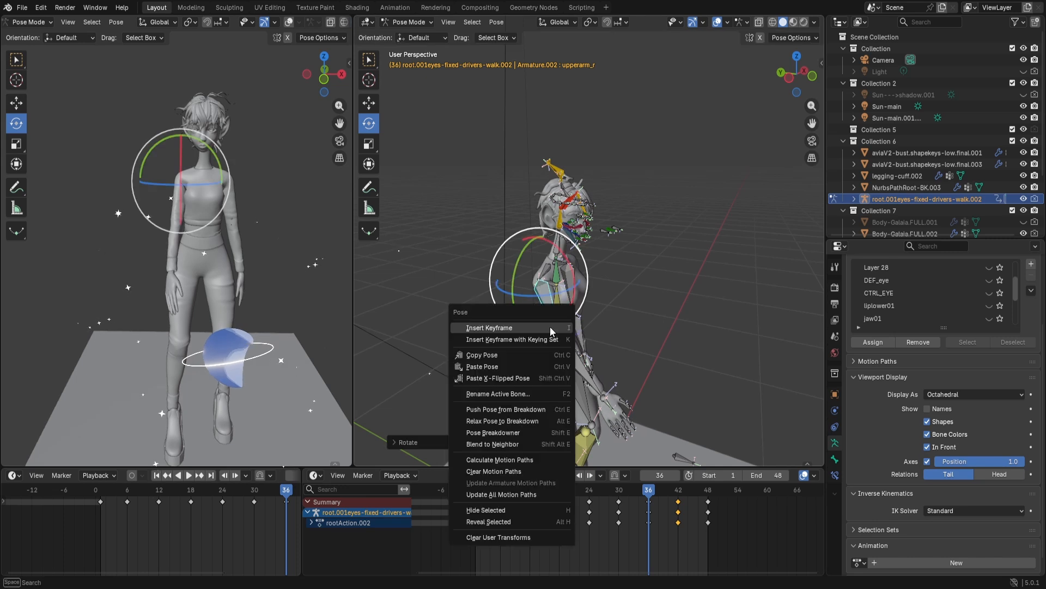
pyautogui.click(550, 326)
pyautogui.moveTo(551, 327); pyautogui.dragTo(555, 383, button='middle')
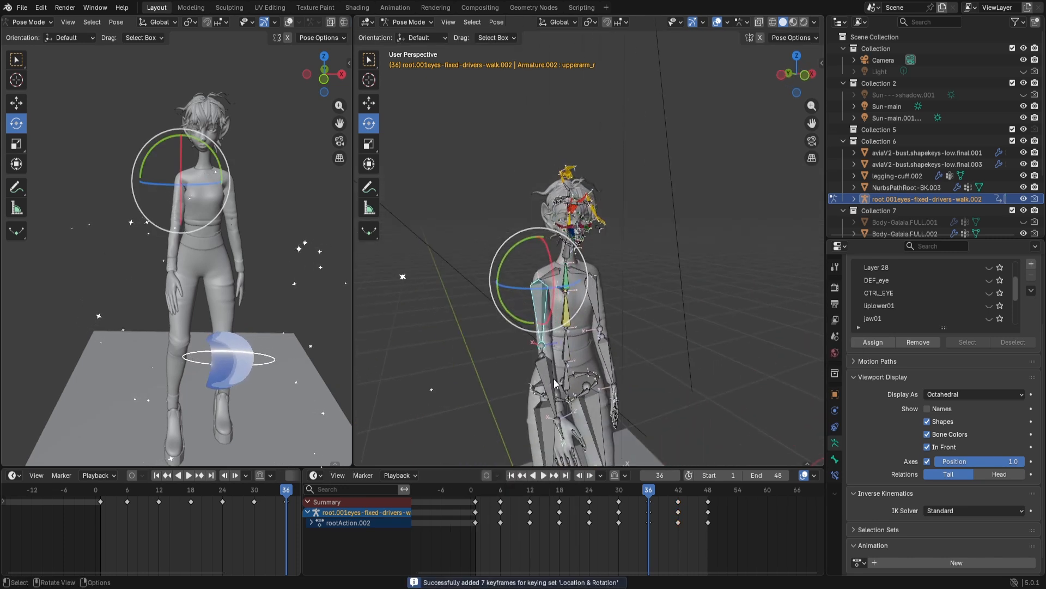
# Rotate the right hand bone and the right thumb's base bone at frame 36 to adjust the hand pose.
pyautogui.click(561, 425)
pyautogui.moveTo(570, 440); pyautogui.dragTo(549, 440, button='middle')
pyautogui.moveTo(550, 447); pyautogui.dragTo(562, 448)
pyautogui.scroll(4, 593, 396)
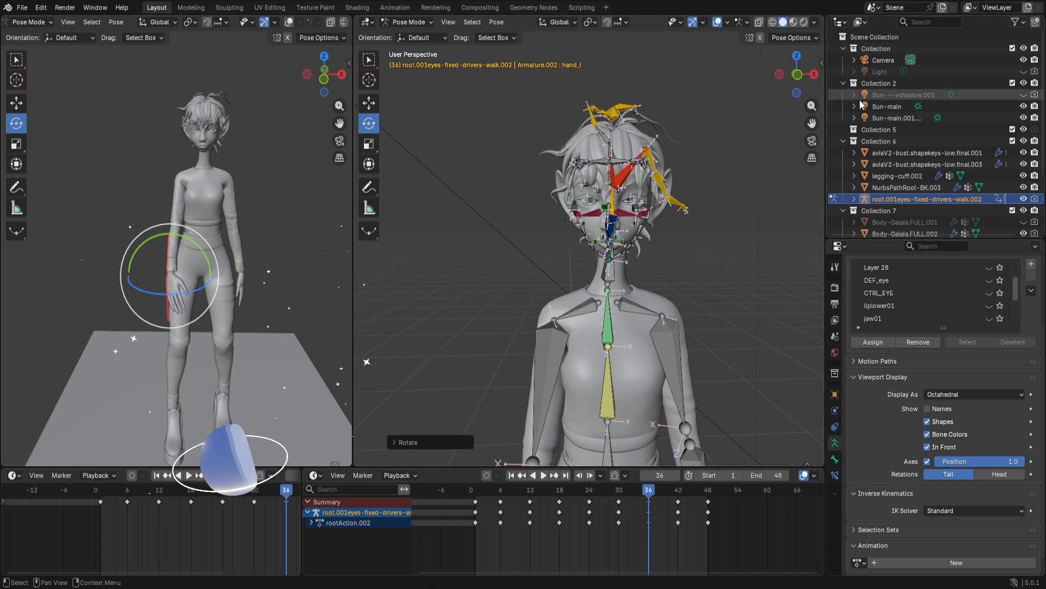
pyautogui.moveTo(816, 125); pyautogui.dragTo(805, 0)
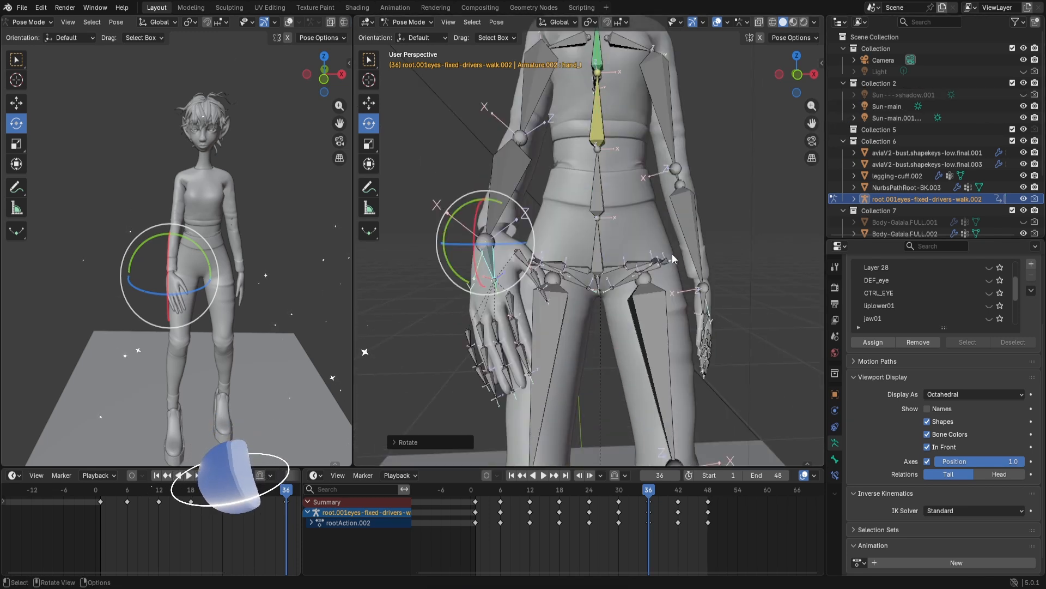
pyautogui.click(529, 263)
pyautogui.moveTo(569, 246); pyautogui.dragTo(566, 265)
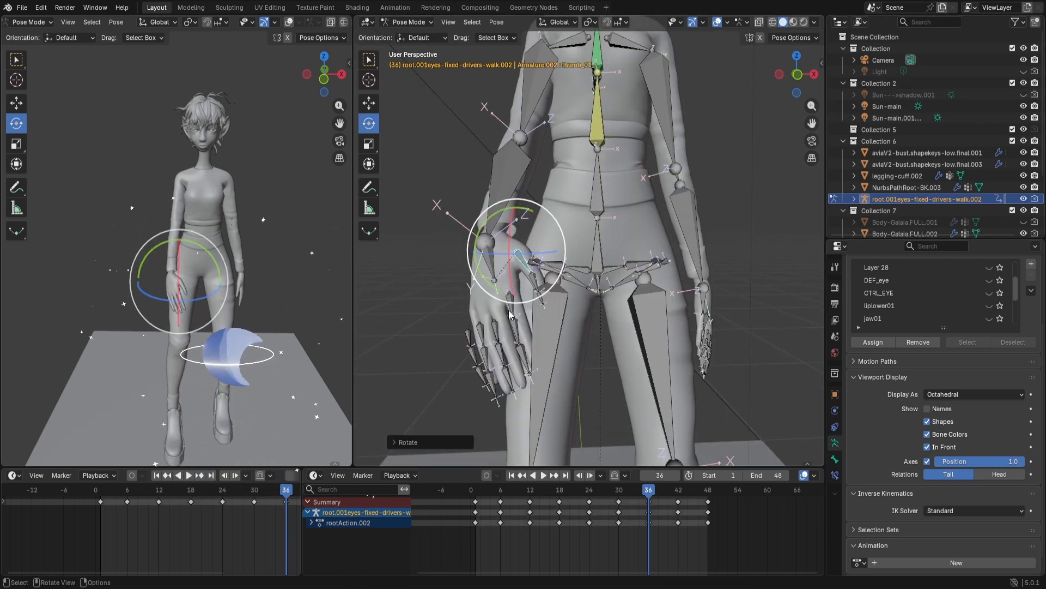
# Rotate the right middle finger's base bone slightly and insert a keyframe for all bones at frame 36.
pyautogui.click(510, 310)
pyautogui.moveTo(538, 331); pyautogui.dragTo(501, 333, button='middle')
pyautogui.moveTo(502, 333); pyautogui.dragTo(513, 333)
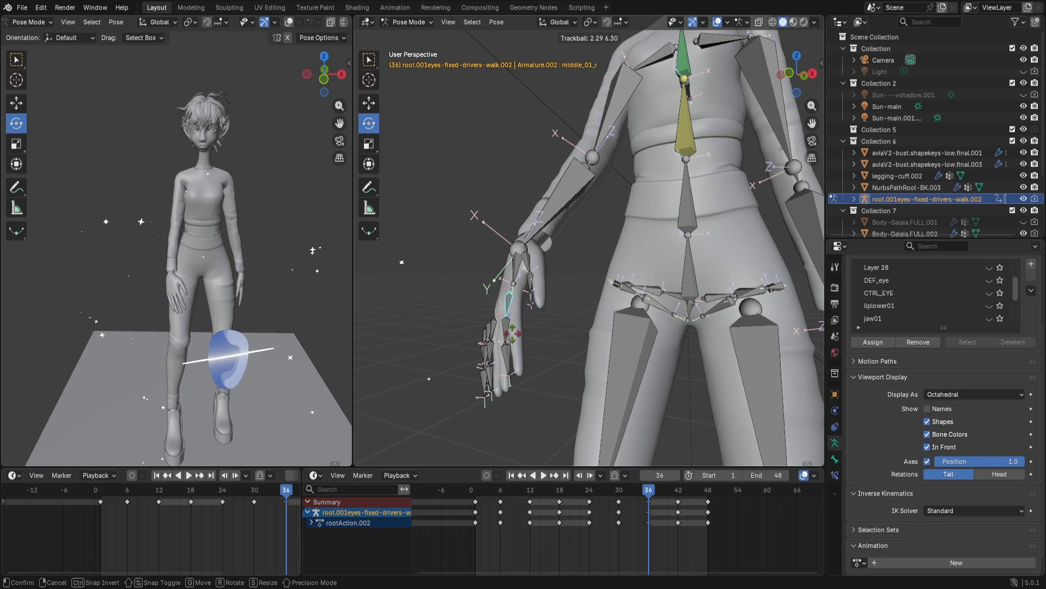
pyautogui.click(505, 313)
pyautogui.rightClick(508, 316)
pyautogui.click(505, 319)
# Play the animation and examine the walk and hand motion on the whole figure from several angles.
pyautogui.press('space')
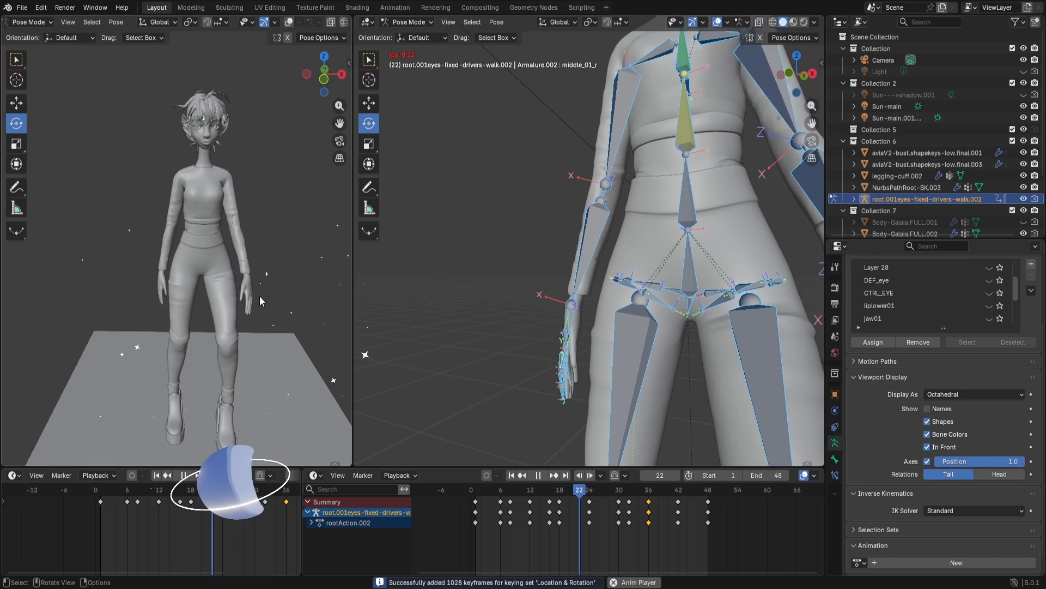
pyautogui.moveTo(261, 301)
pyautogui.mouseDown(button='middle')
pyautogui.moveTo(247, 297)
pyautogui.moveTo(264, 300)
pyautogui.mouseUp(button='middle')
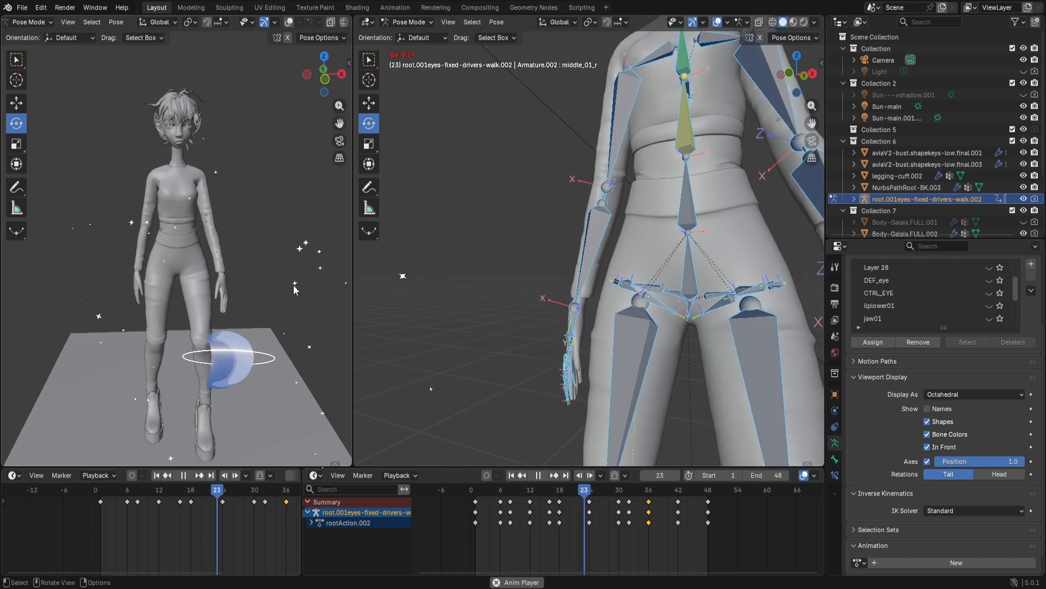
pyautogui.scroll(-1, 273, 306)
pyautogui.moveTo(273, 306); pyautogui.dragTo(267, 306, button='middle')
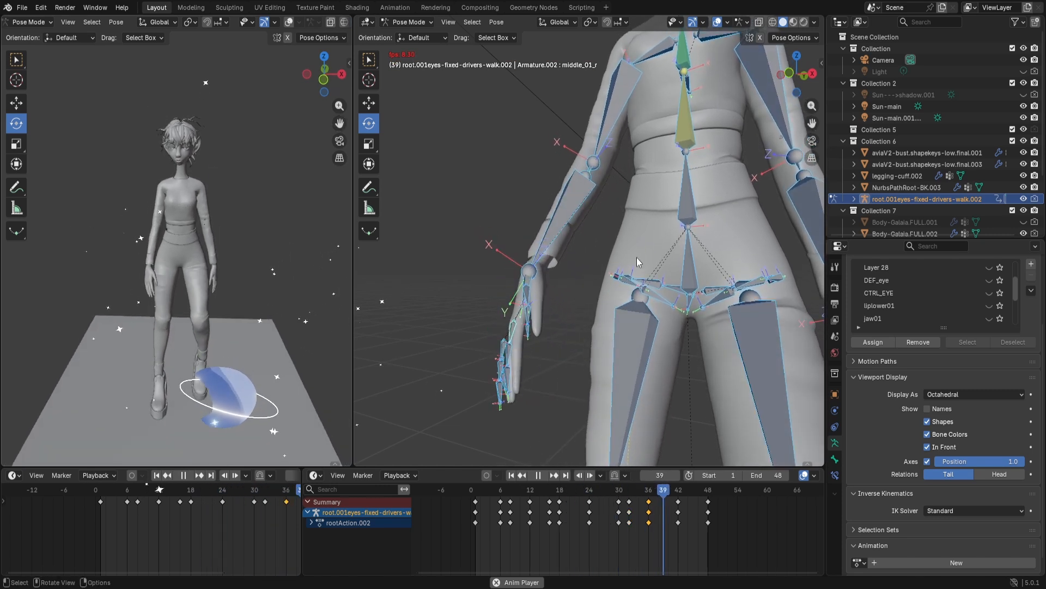
pyautogui.scroll(-7, 638, 257)
pyautogui.moveTo(653, 274)
pyautogui.mouseDown(button='middle')
pyautogui.moveTo(673, 276)
pyautogui.moveTo(647, 289)
pyautogui.mouseUp(button='middle')
pyautogui.click(656, 281)
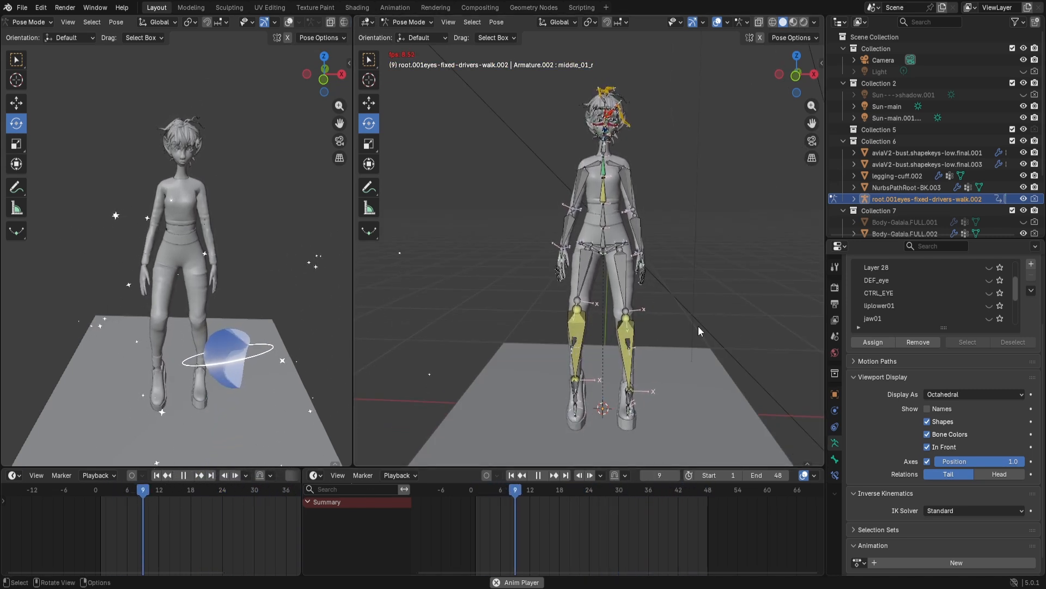
pyautogui.moveTo(699, 326); pyautogui.dragTo(658, 343, button='middle')
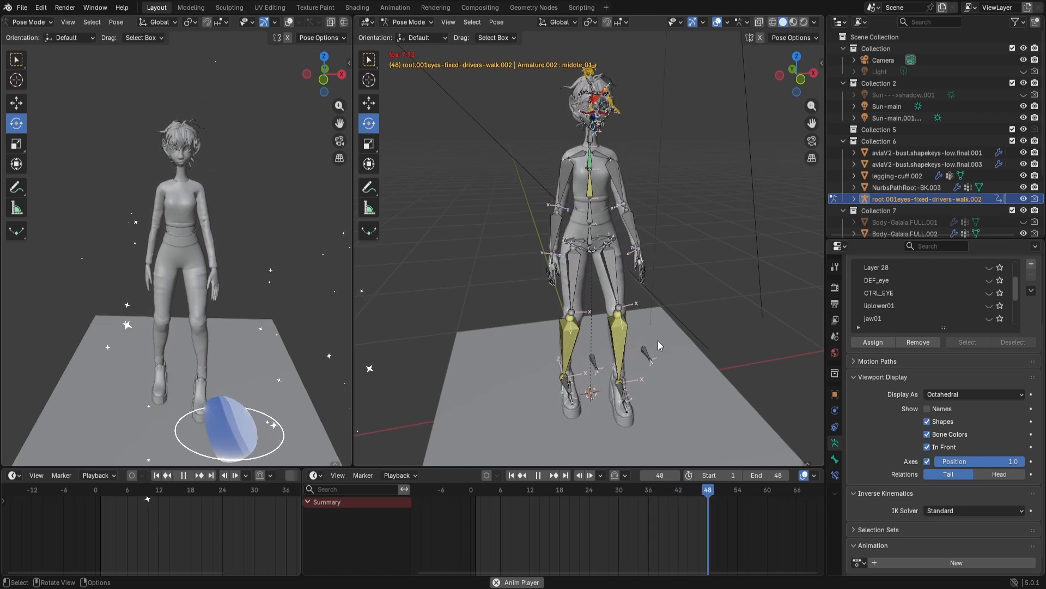
# Stop playback, return to frame 36, and rotate the right hand bone at the wrist.
pyautogui.press('a')
pyautogui.press('space')
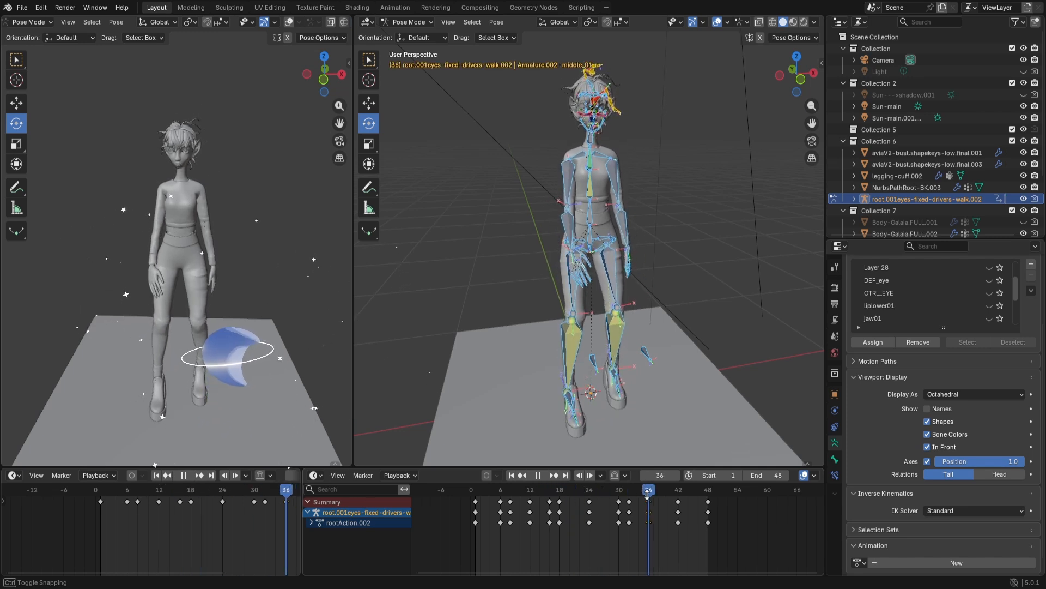
pyautogui.scroll(4, 602, 265)
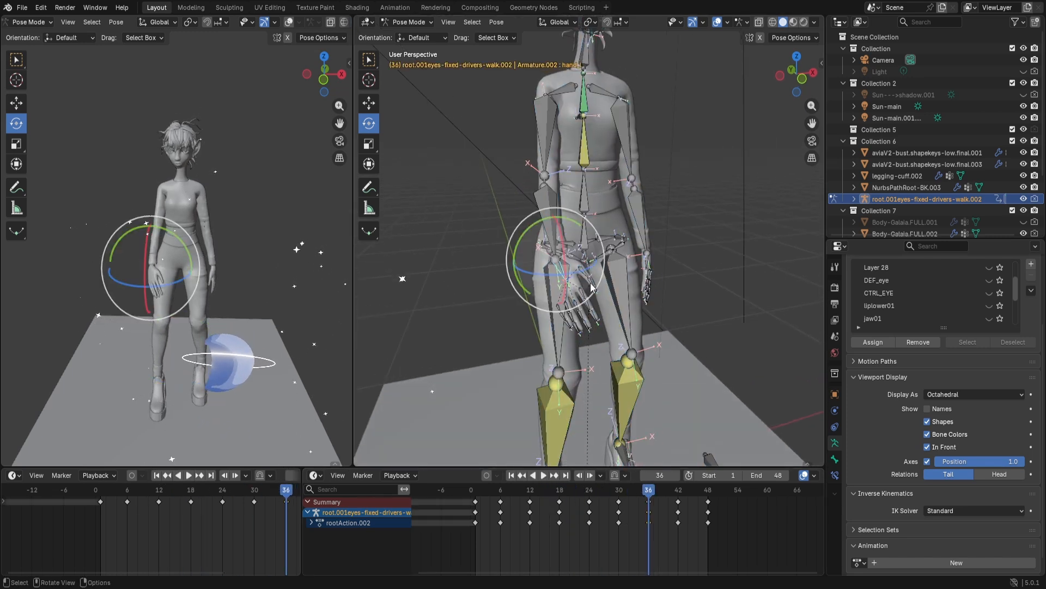
pyautogui.moveTo(593, 294); pyautogui.dragTo(593, 295)
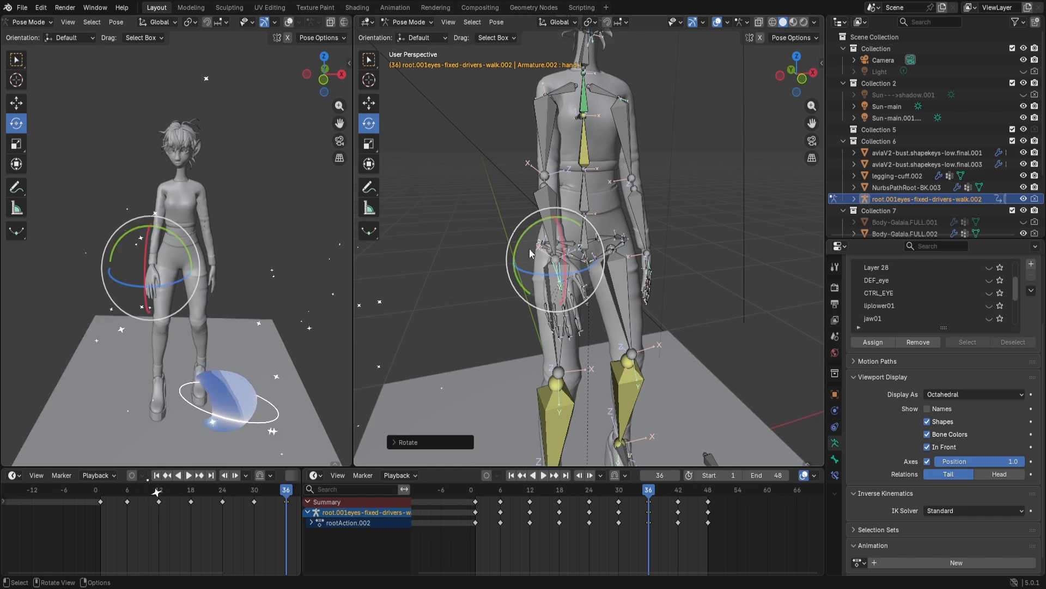
pyautogui.moveTo(513, 252); pyautogui.dragTo(512, 254)
pyautogui.moveTo(508, 258); pyautogui.dragTo(507, 258)
pyautogui.moveTo(553, 294); pyautogui.dragTo(559, 272, button='middle')
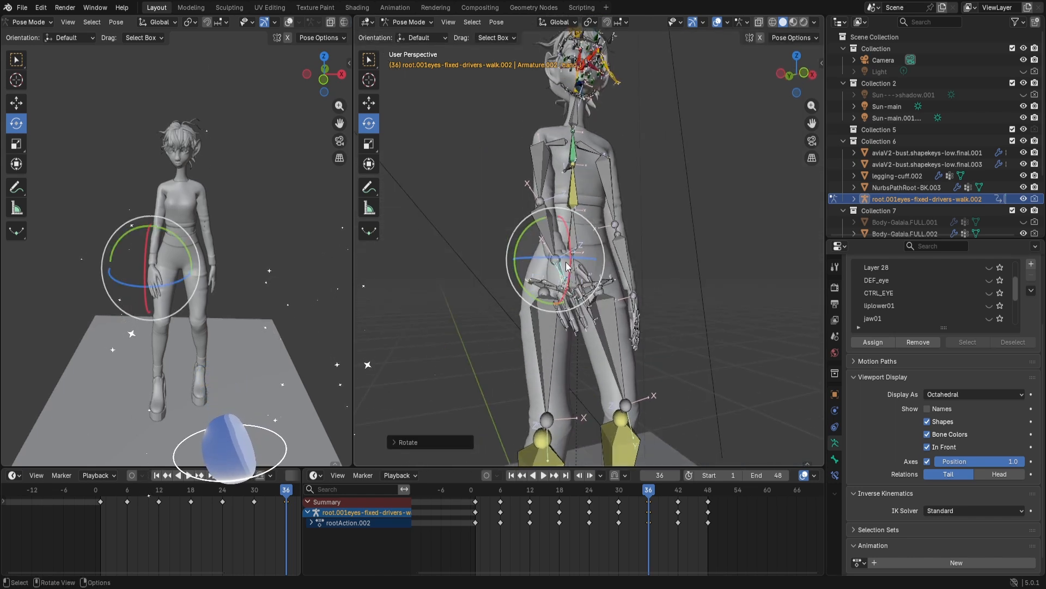
# Refine the right hand bone's rotation freely in small amounts and insert a keyframe for it at frame 36.
pyautogui.scroll(4, 561, 281)
pyautogui.scroll(-4, 561, 283)
pyautogui.moveTo(550, 246); pyautogui.dragTo(537, 243)
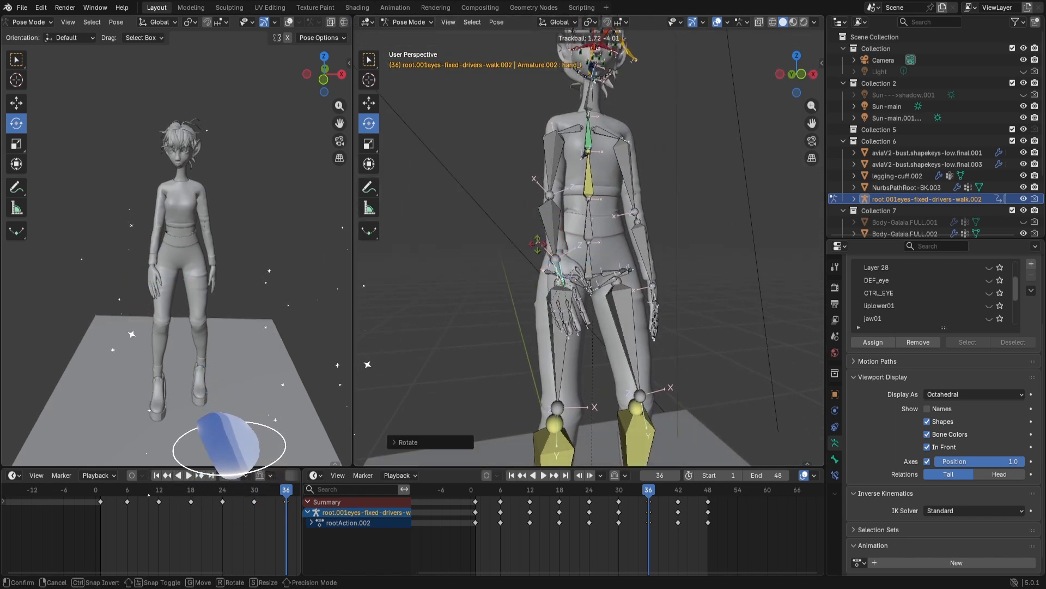
pyautogui.click(536, 244)
pyautogui.rightClick(541, 247)
pyautogui.click(541, 250)
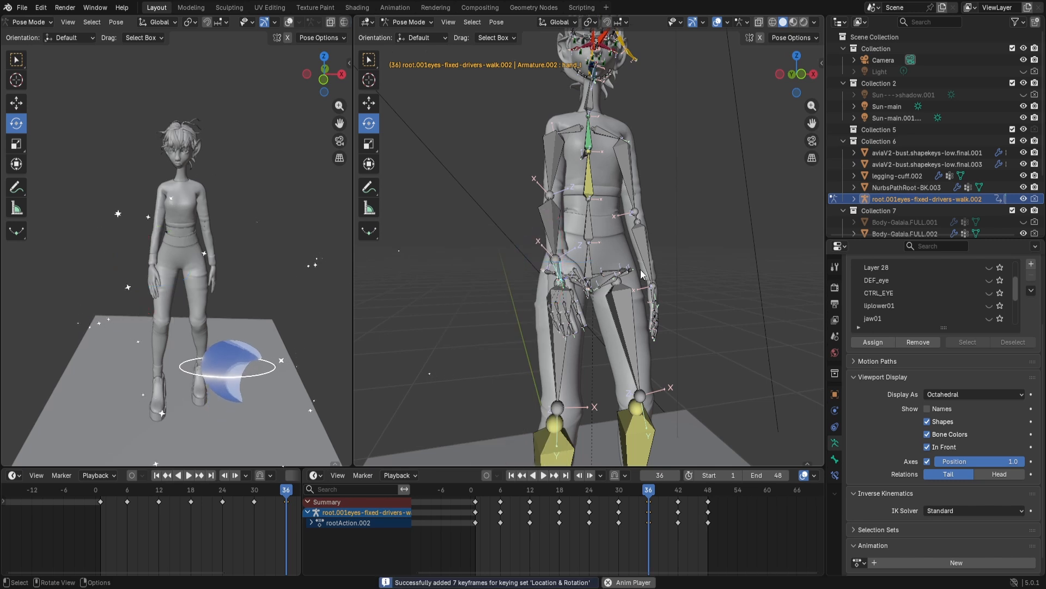
# Play back the full walk to check the hand swing and inspect the feet at frames 30 and 36.
pyautogui.press('space')
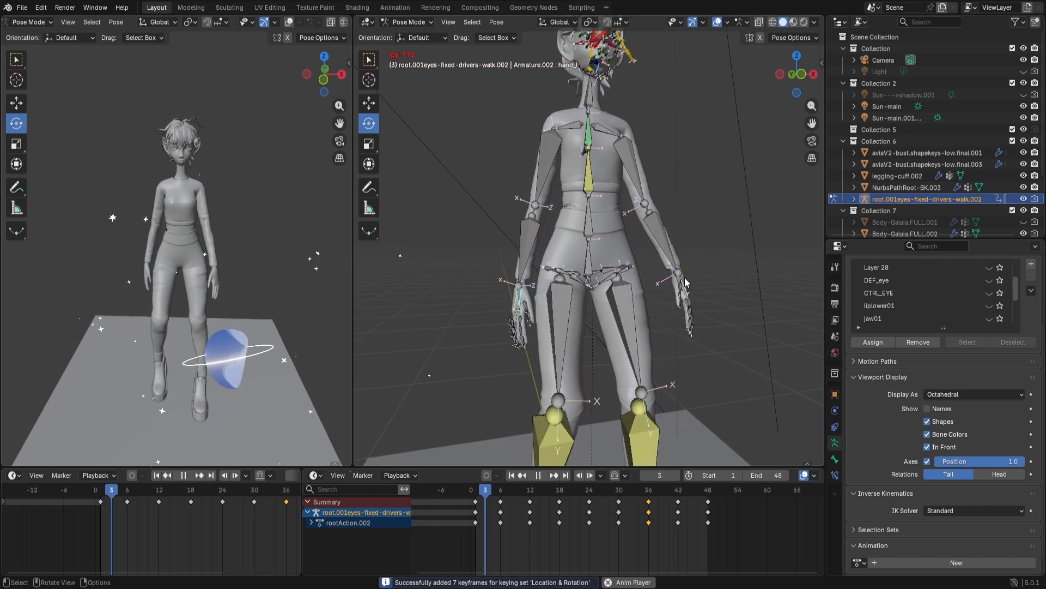
pyautogui.scroll(-3, 685, 277)
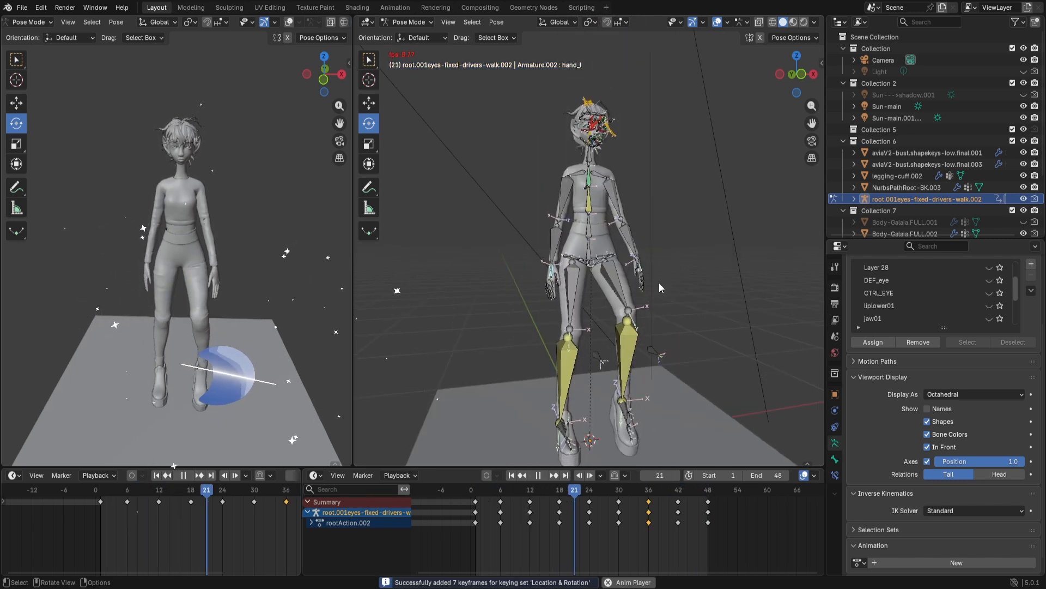
pyautogui.moveTo(658, 283); pyautogui.dragTo(646, 431, button='middle')
pyautogui.press('space')
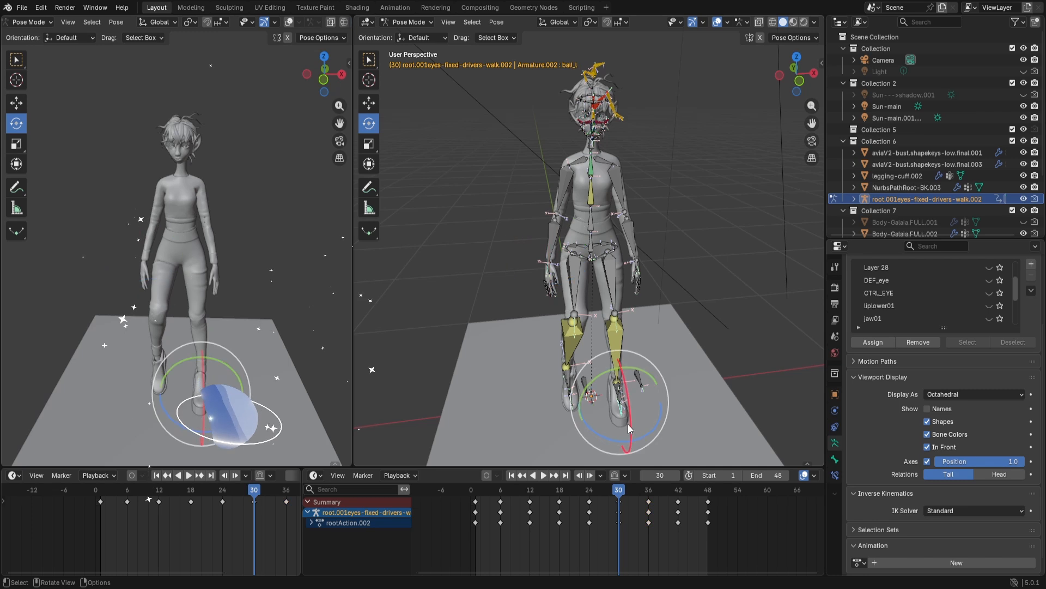
pyautogui.press('space')
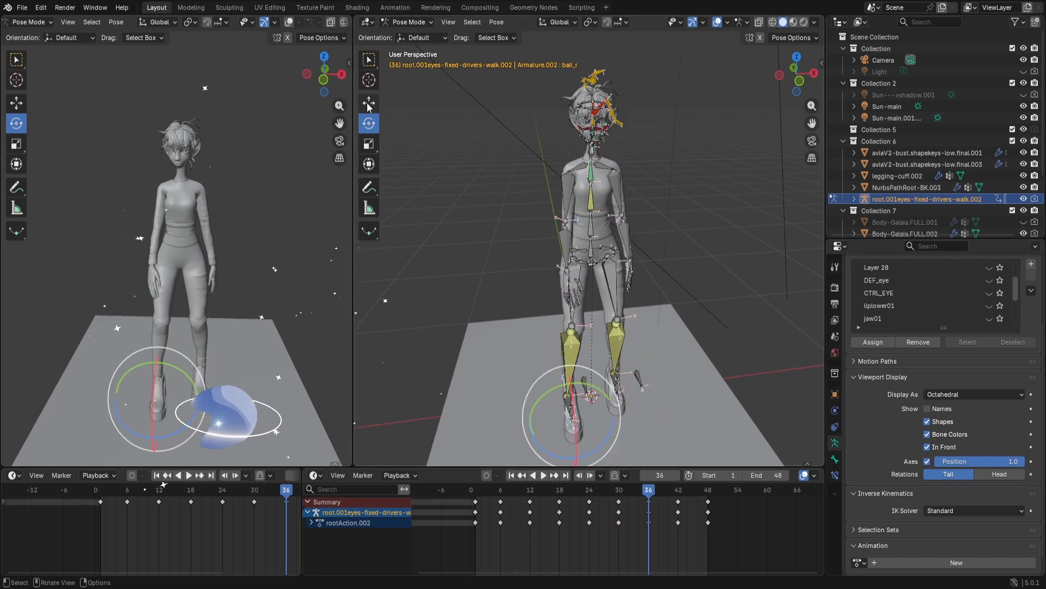
# Move the right ball bone about 0.043 m along X at frame 36 and shift the right knee IK bone the same way.
pyautogui.press('g')
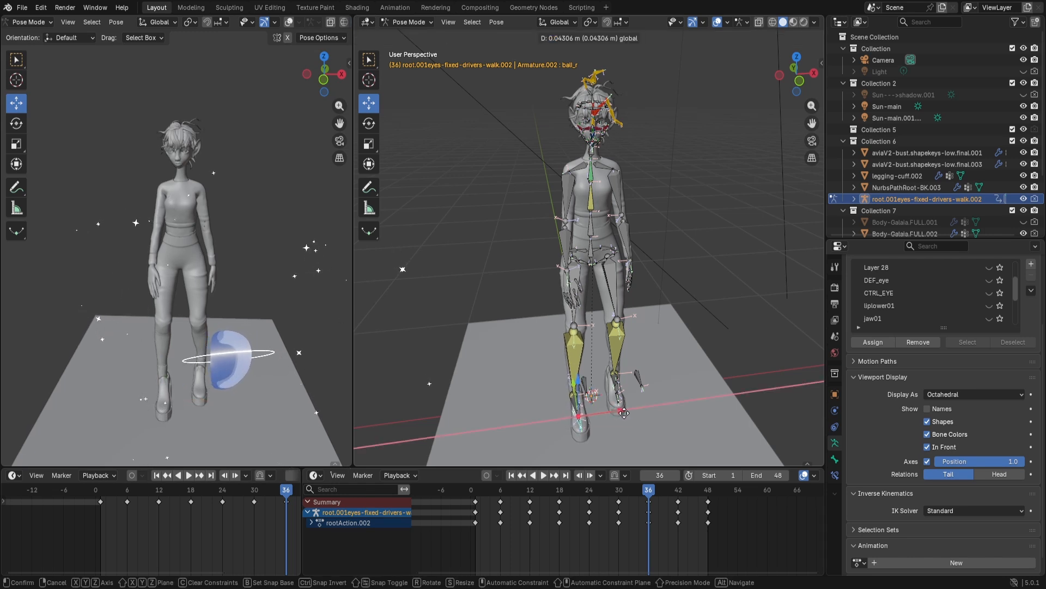
pyautogui.click(624, 413)
pyautogui.click(589, 383)
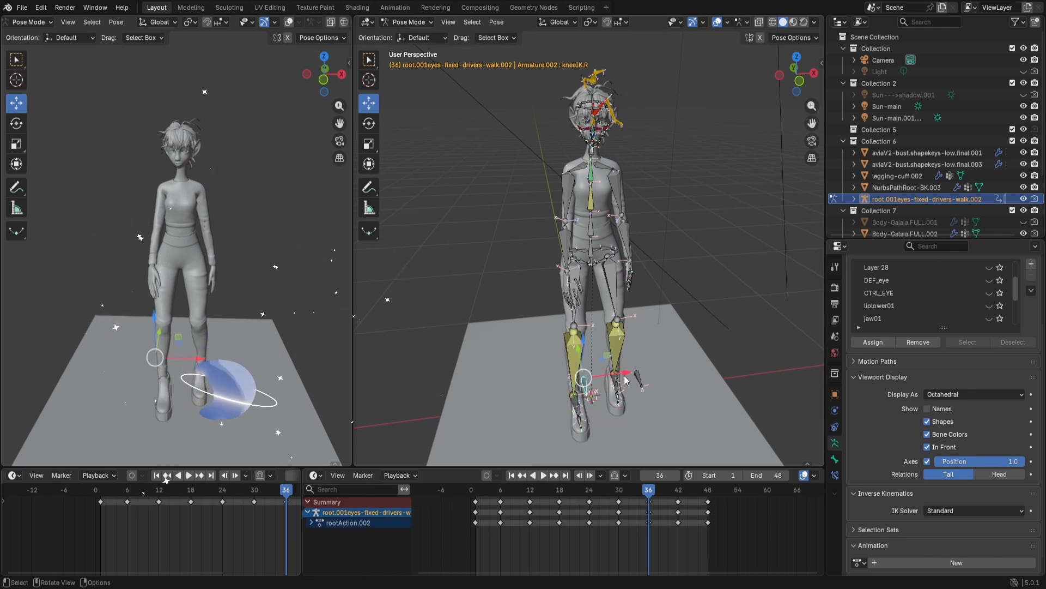
pyautogui.moveTo(626, 375); pyautogui.dragTo(637, 372)
# Insert a keyframe for the right ball and knee IK bones at frame 36 and play the animation.
pyautogui.rightClick(584, 431)
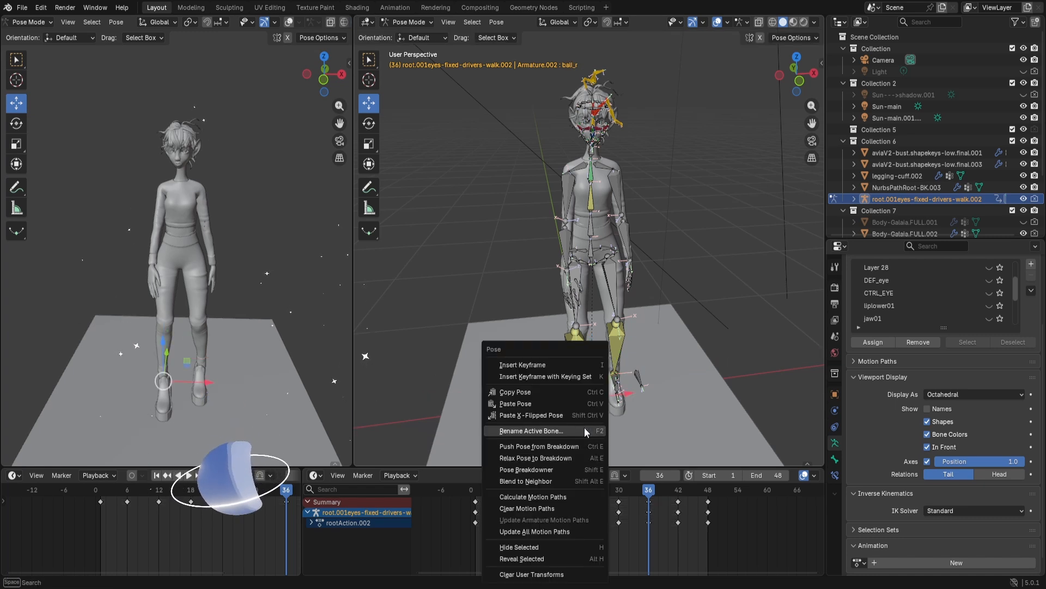
pyautogui.click(558, 363)
pyautogui.press('space')
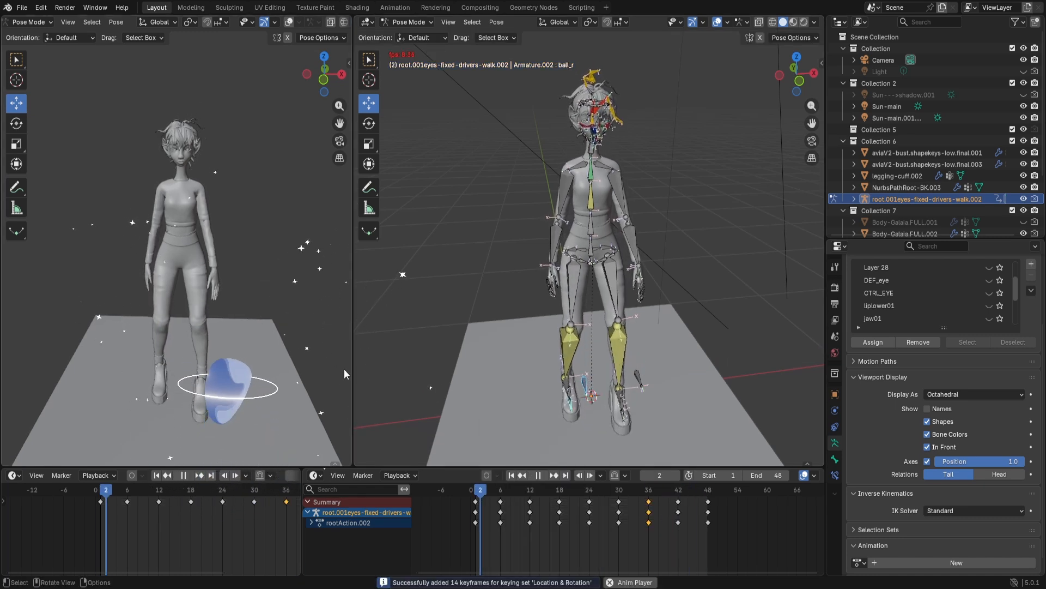